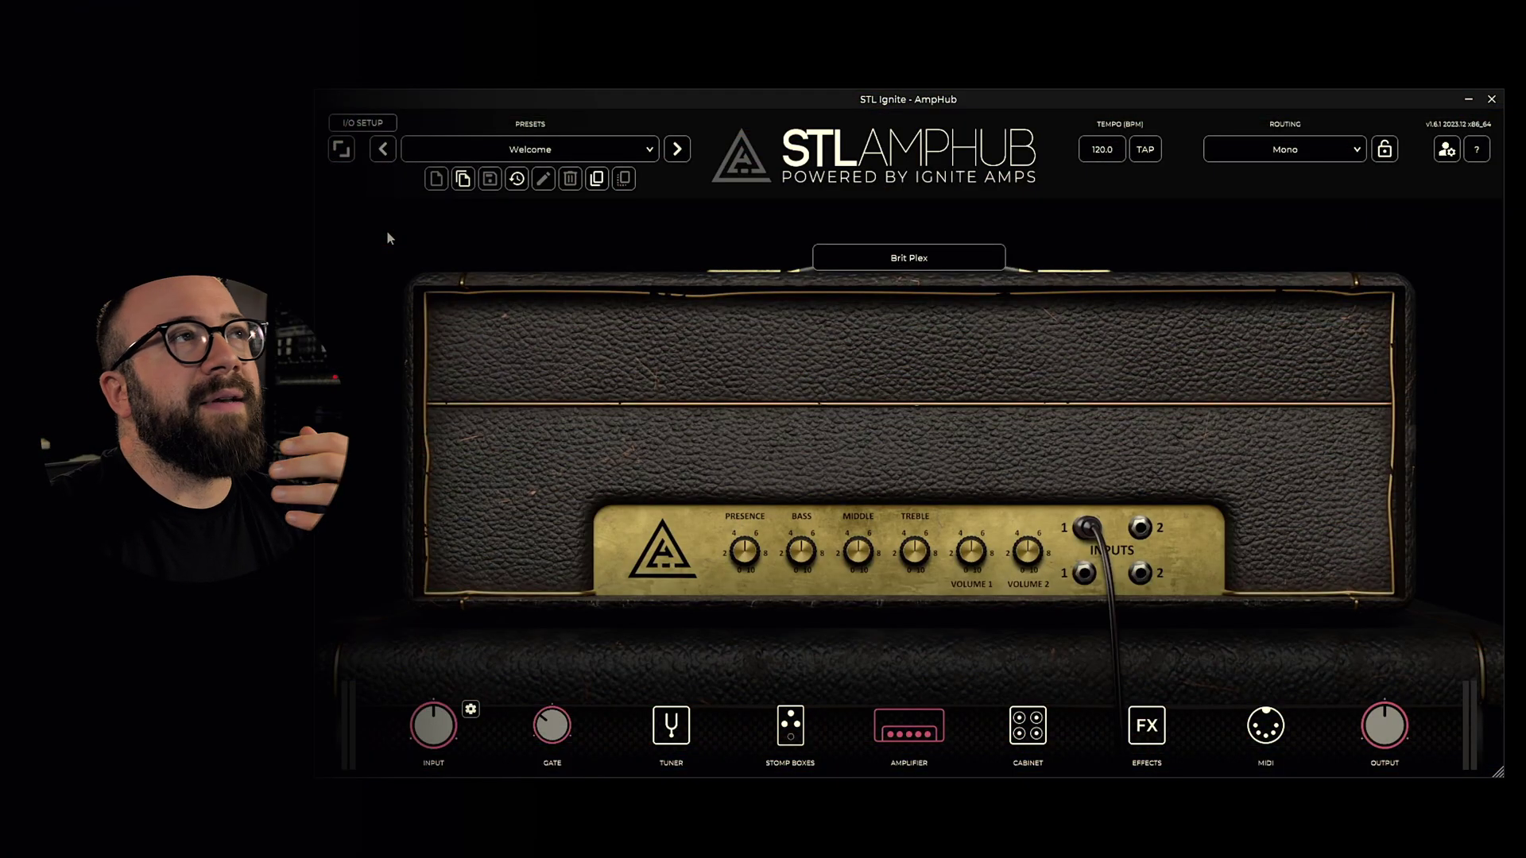
Step: Review the available audio device types and active input channels in the audio and MIDI settings
click(362, 123)
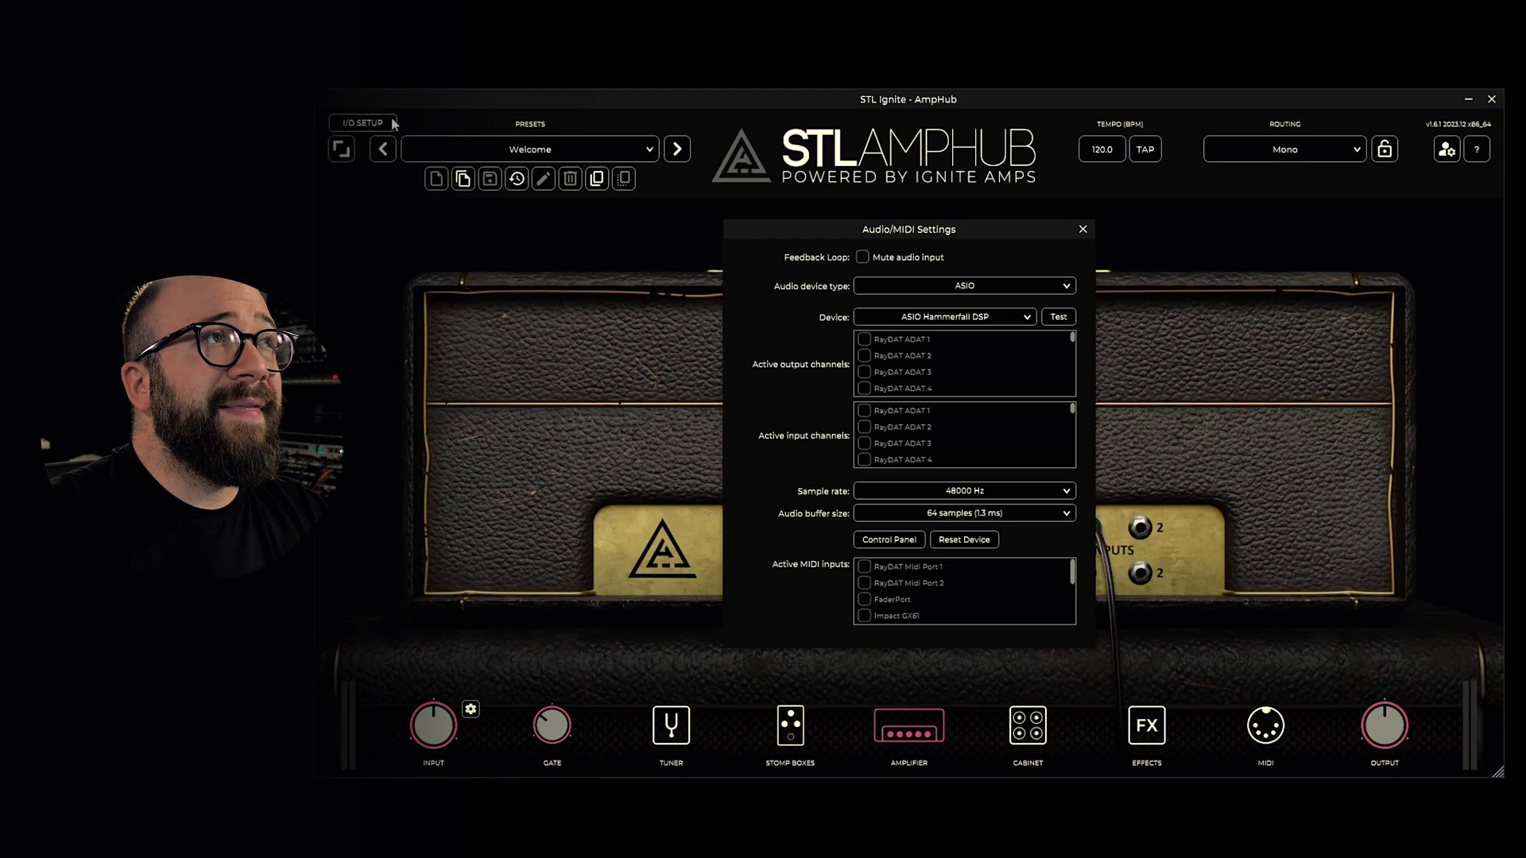
click(952, 291)
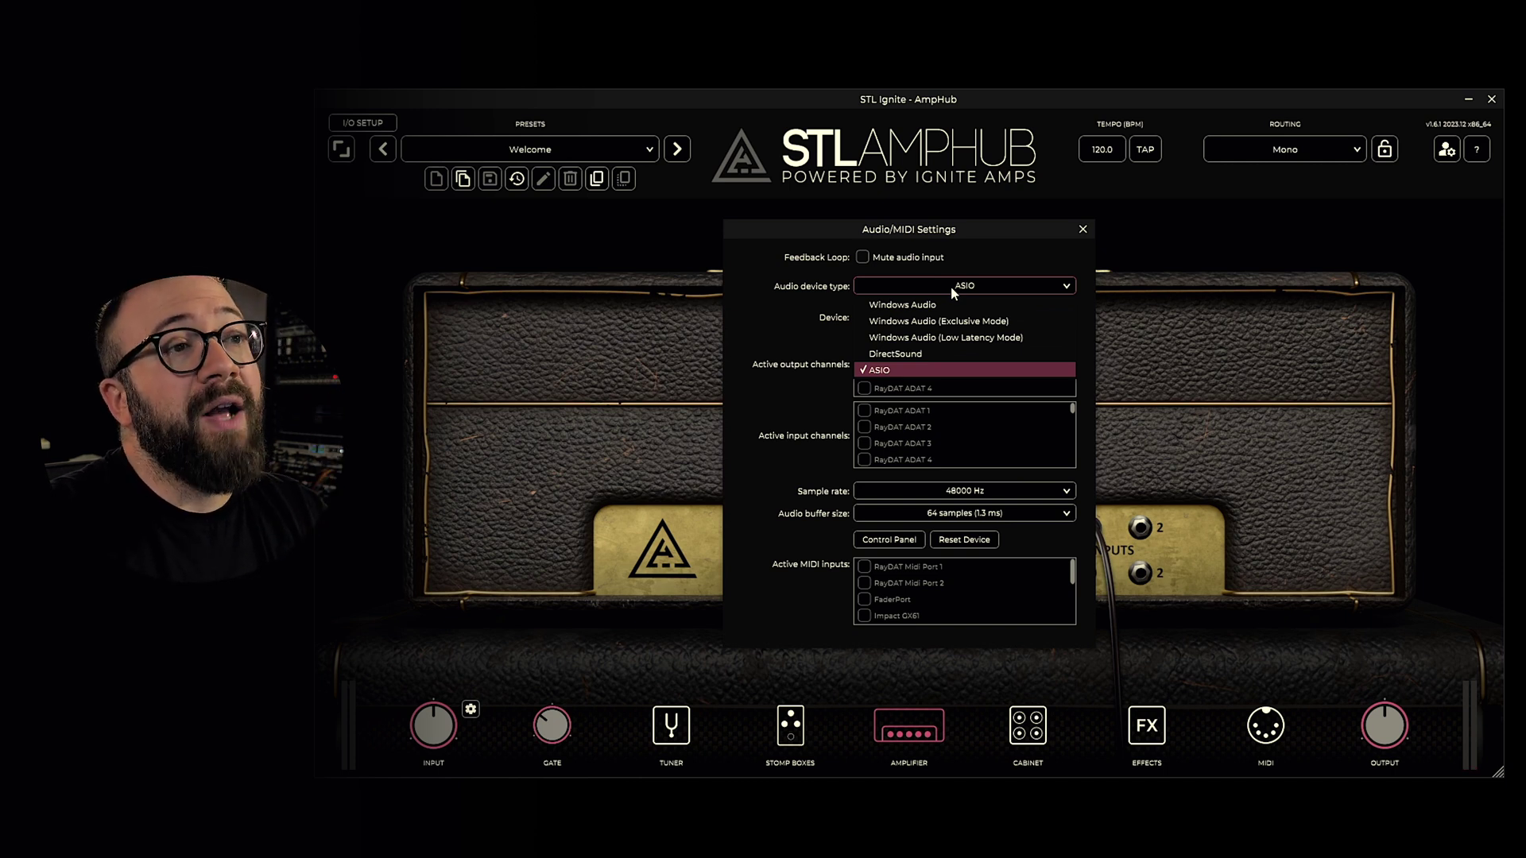
click(775, 329)
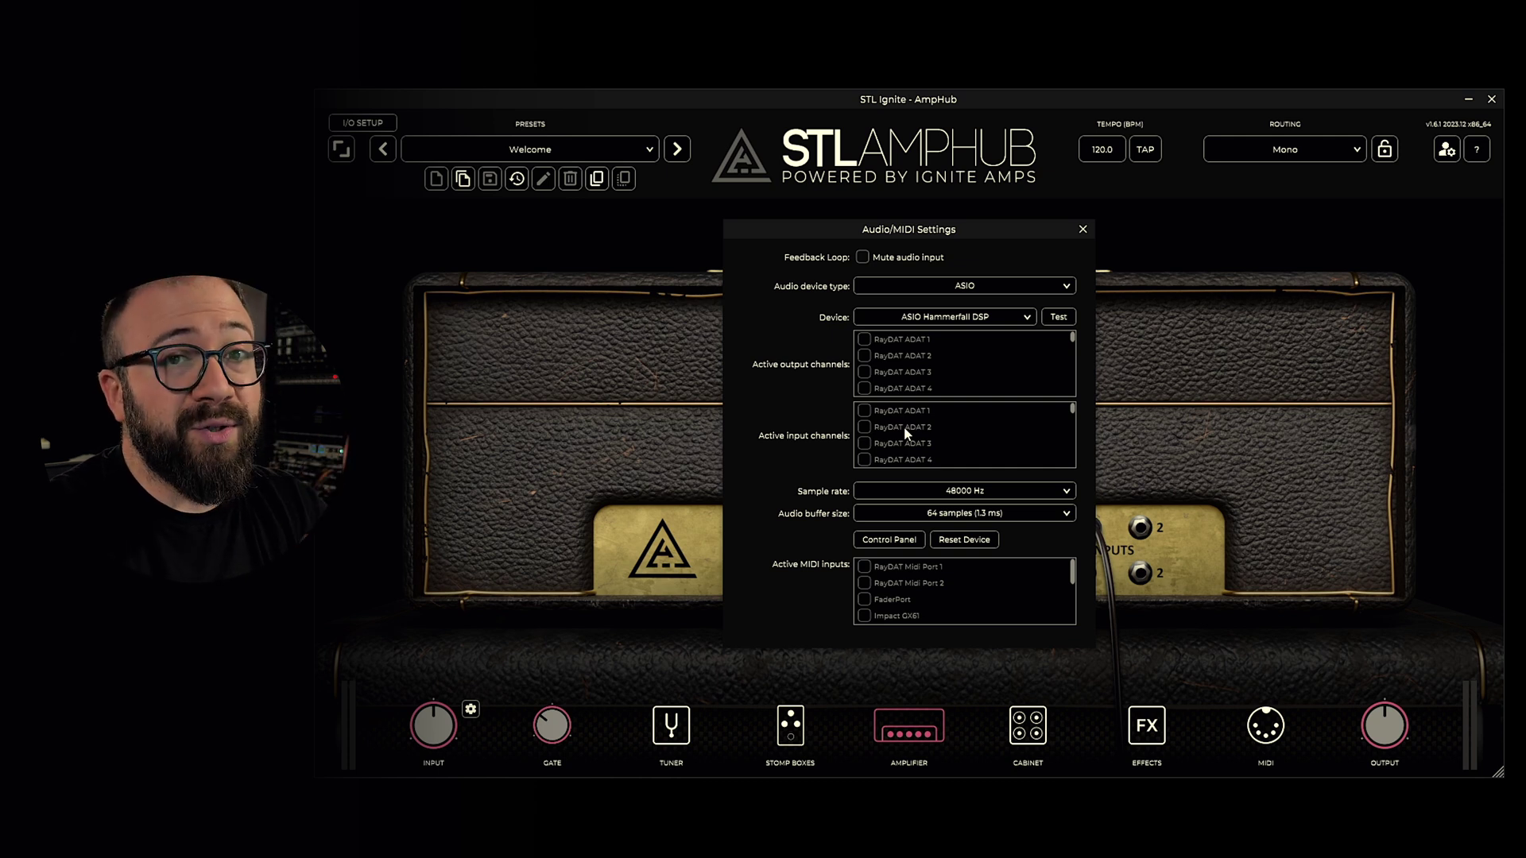
scroll(906, 429, down, 2)
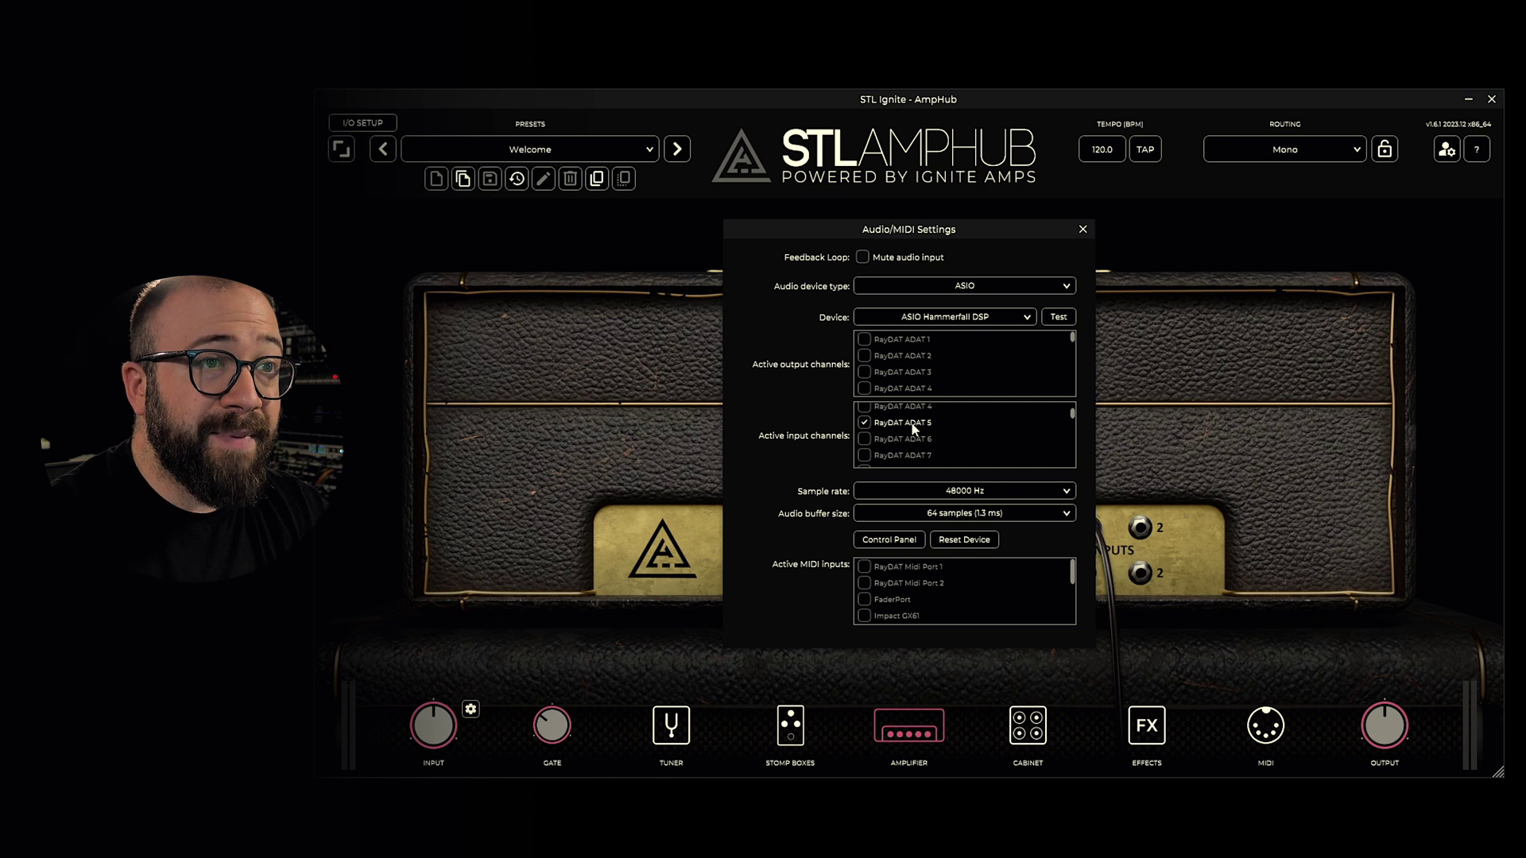
scroll(942, 387, down, 4)
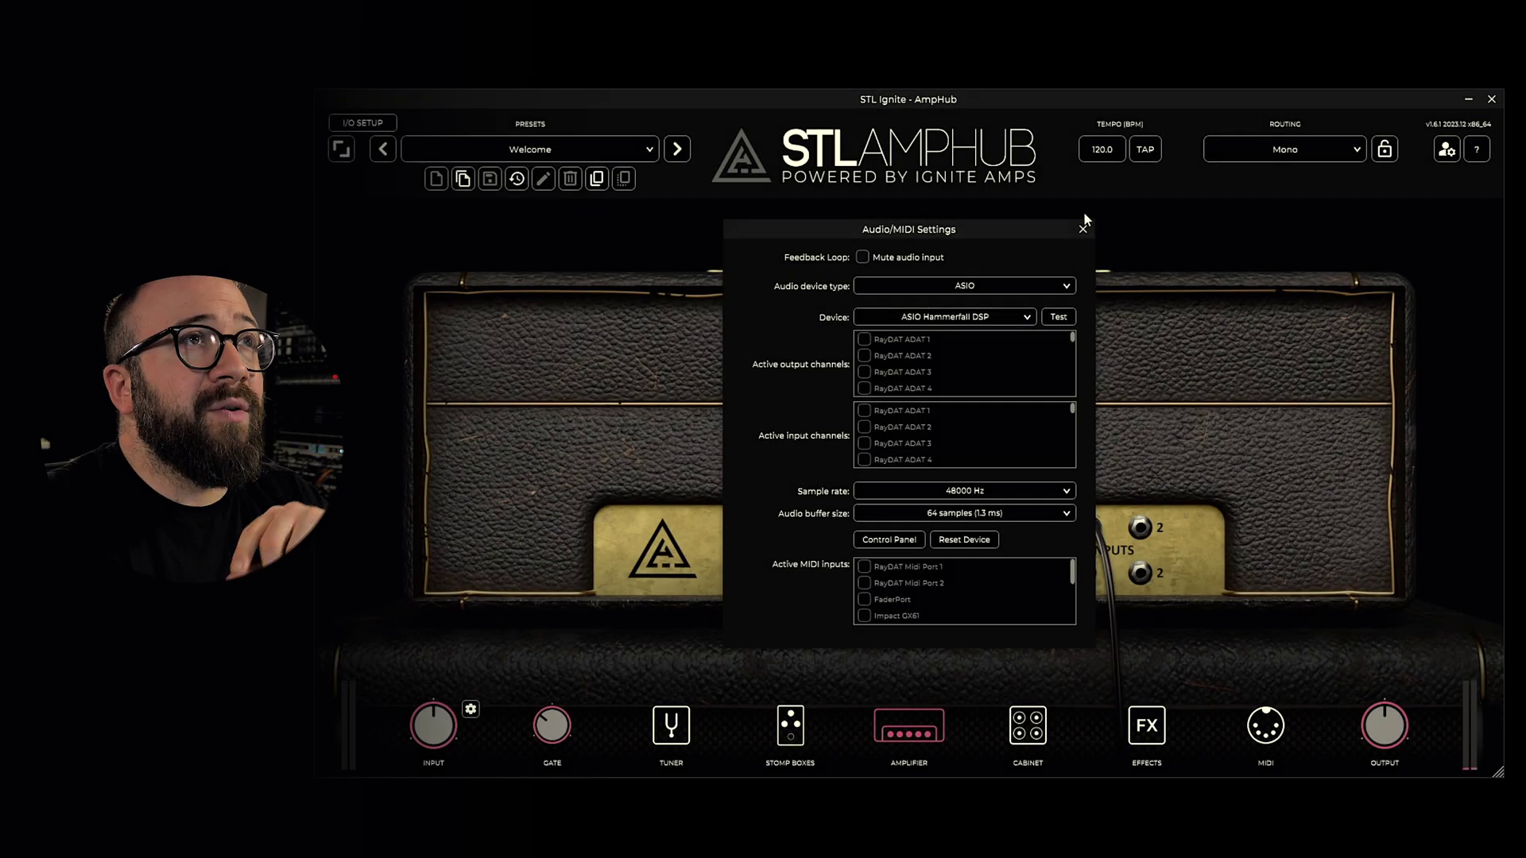
click(1081, 228)
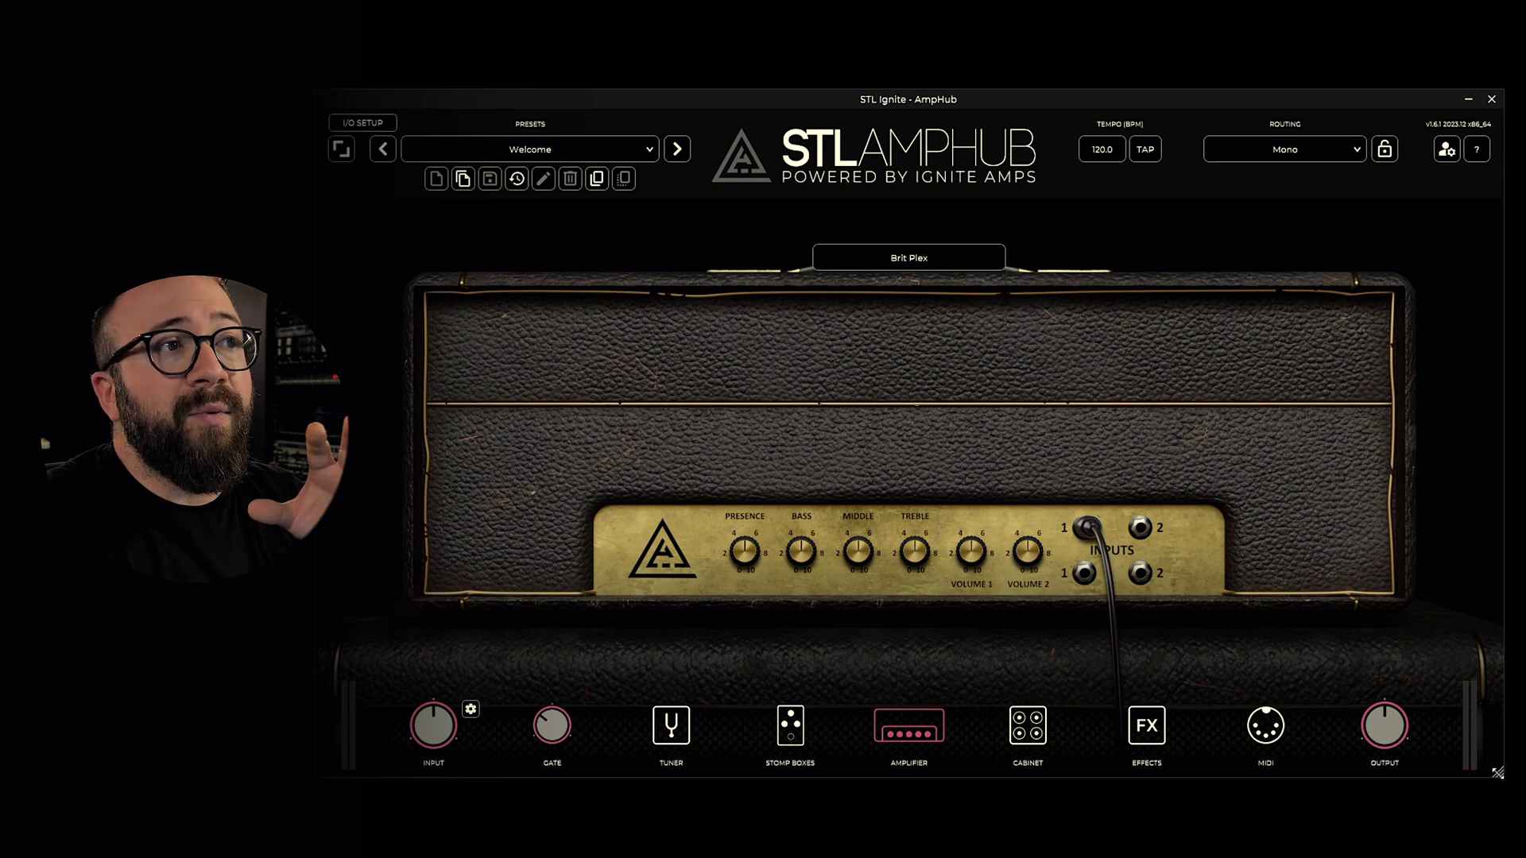
mouse_move(1491, 767)
mouse_down()
mouse_move(1226, 613)
mouse_move(1389, 725)
mouse_move(1498, 755)
mouse_move(1496, 771)
mouse_up()
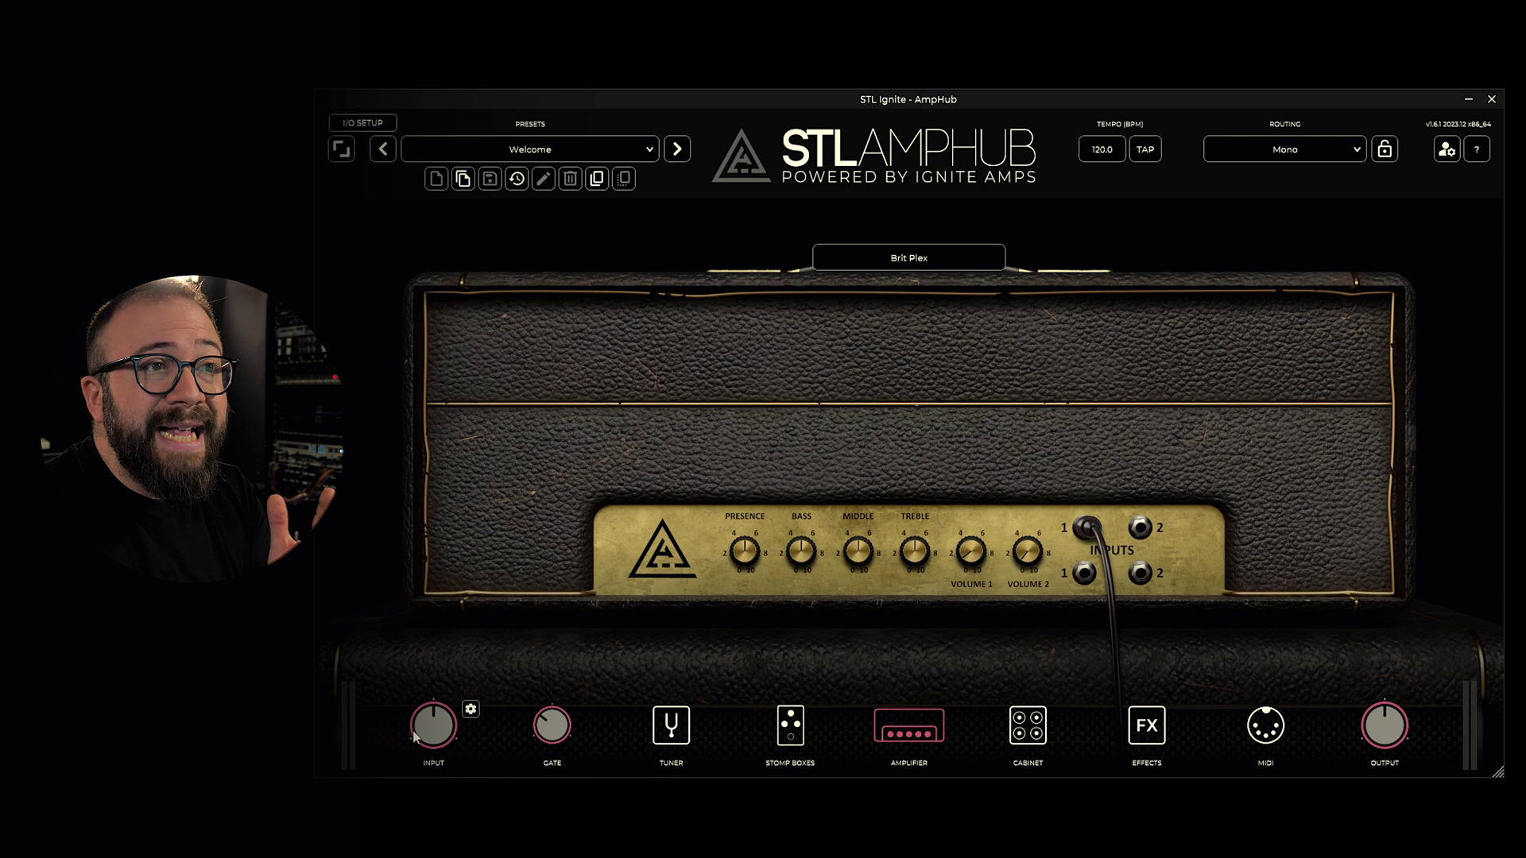
Step: Calibrate the guitar input level automatically with the pickup type at Medium Output
click(471, 711)
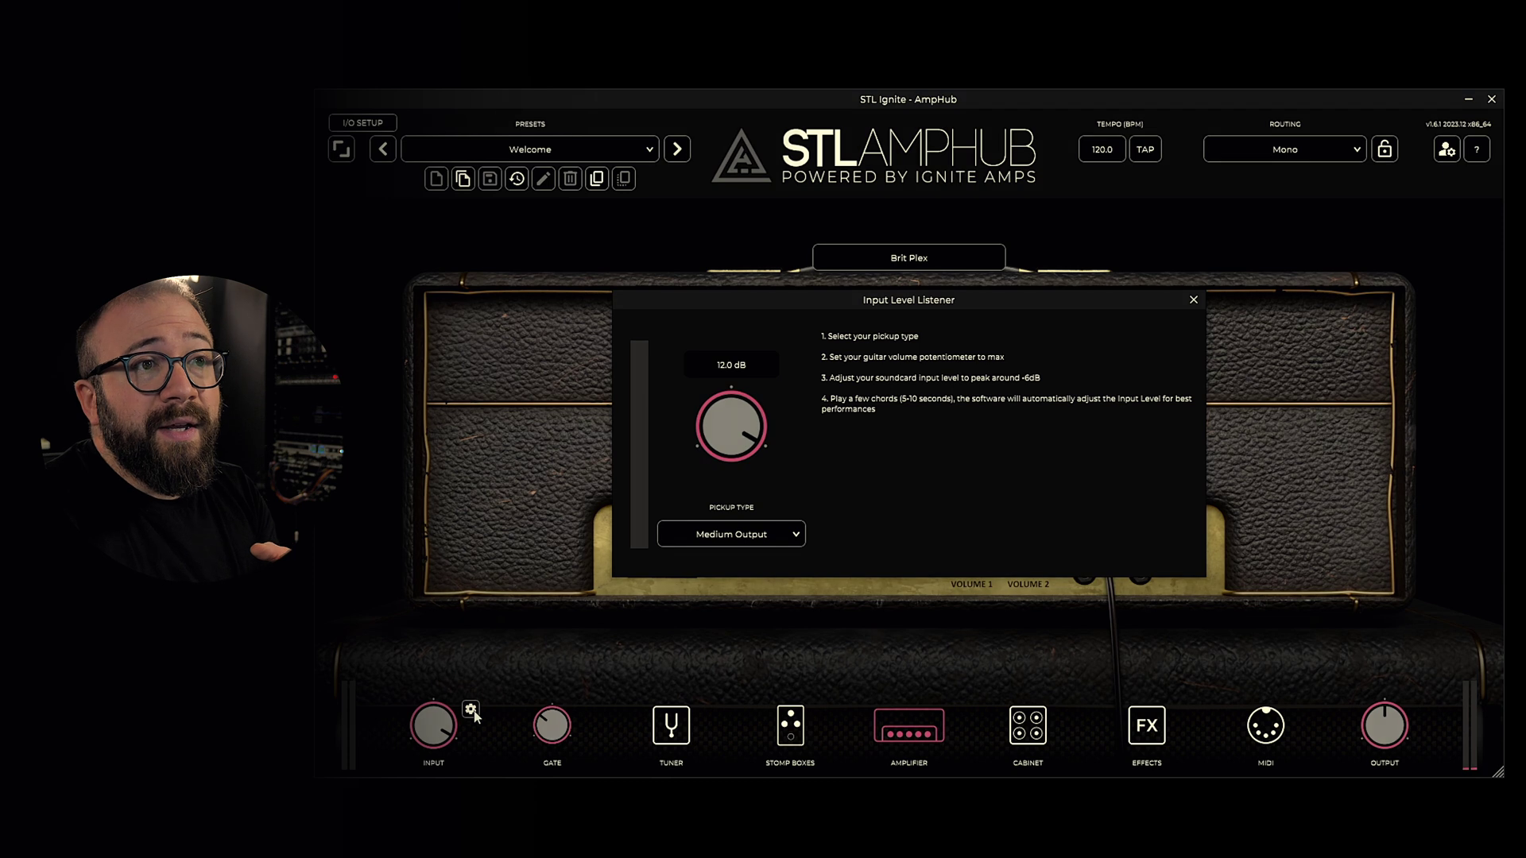
click(759, 543)
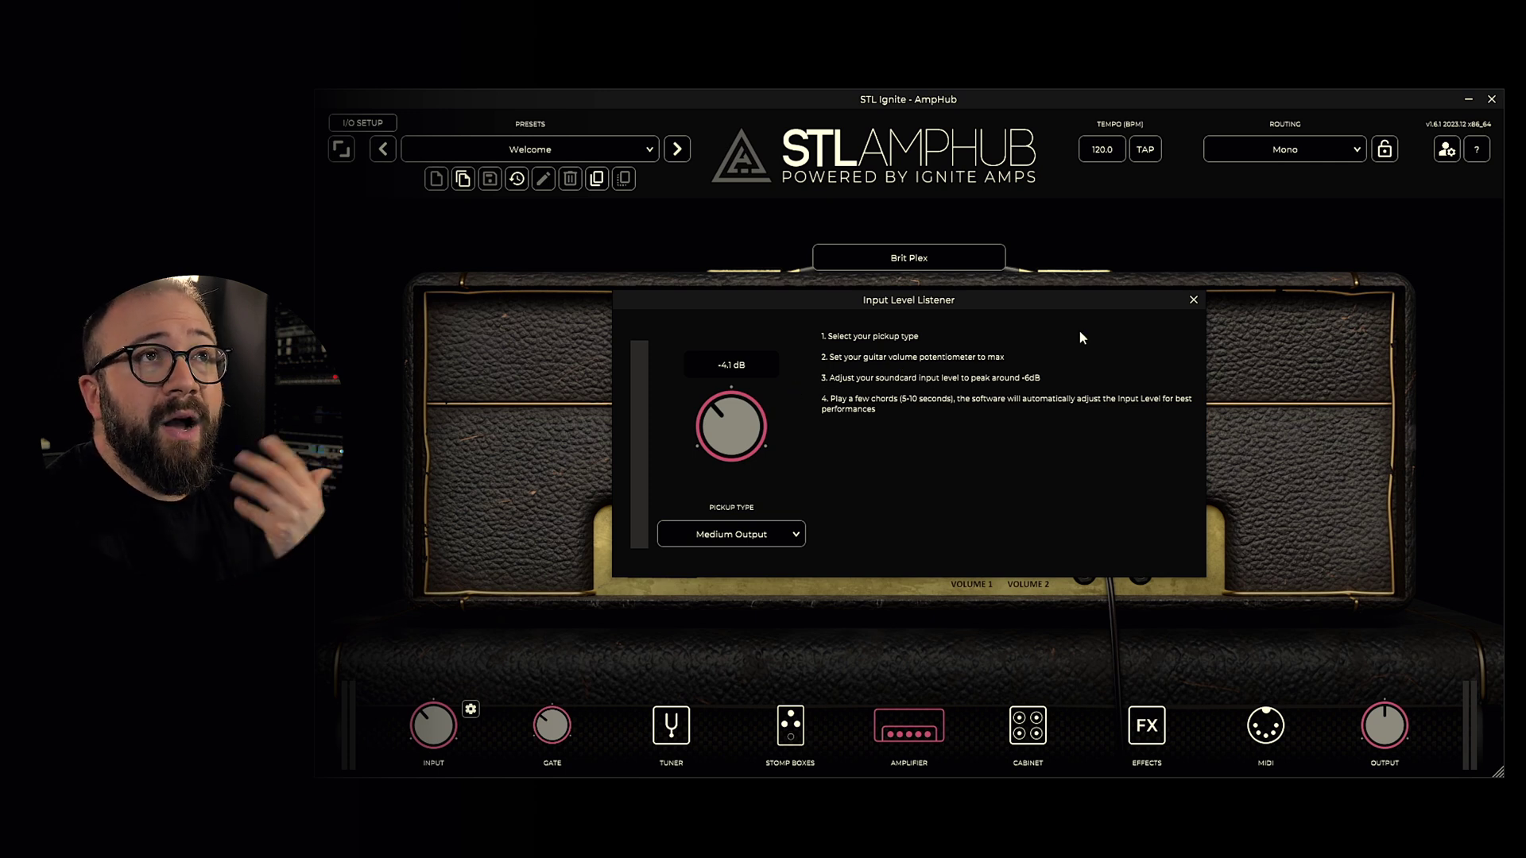
click(1192, 301)
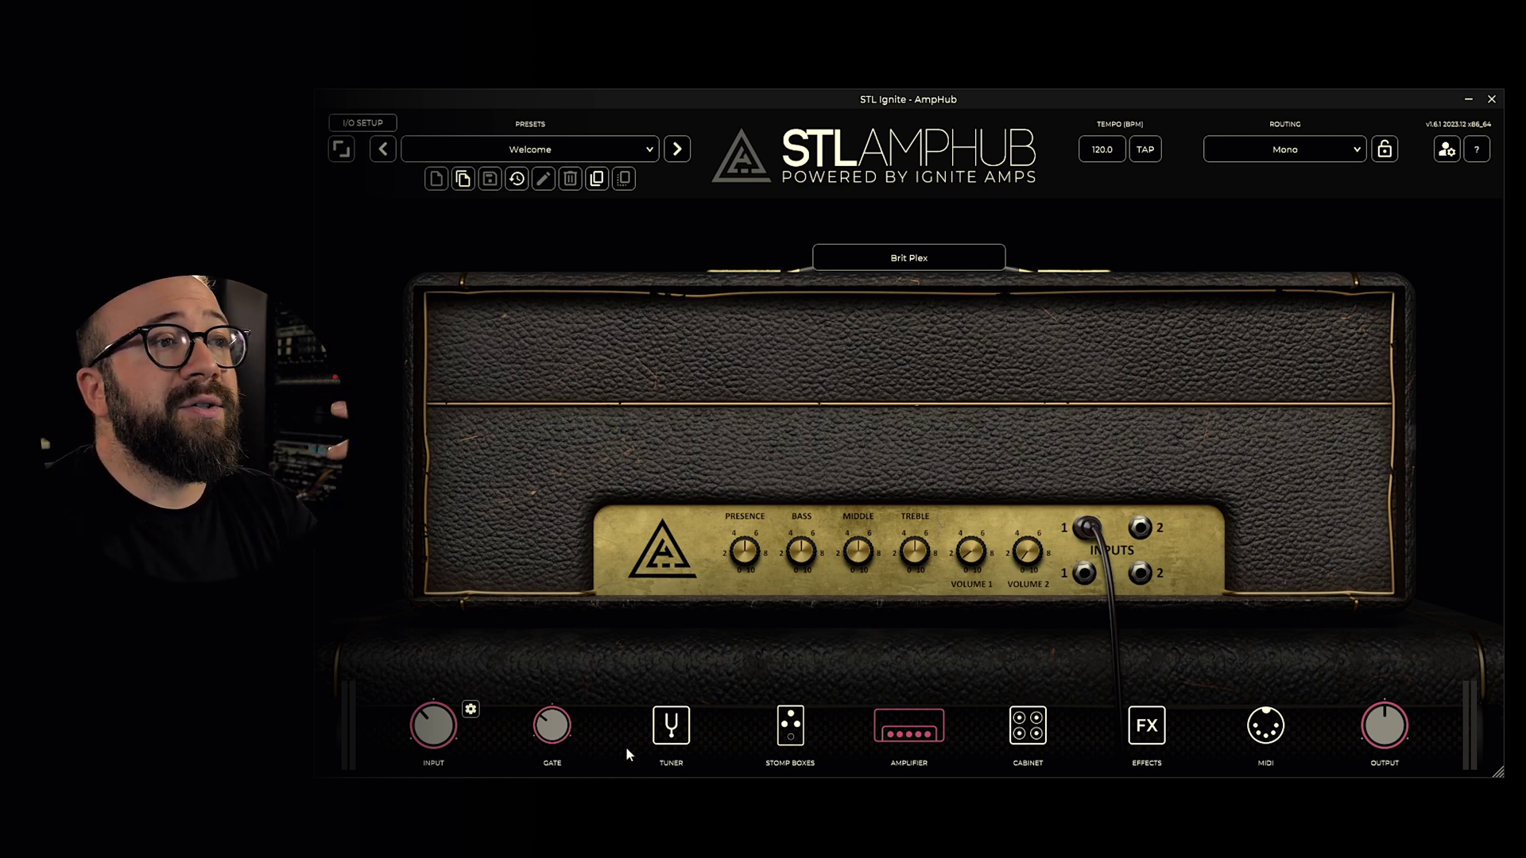
Step: Mute the tuner's output and check the guitar's tuning
click(670, 725)
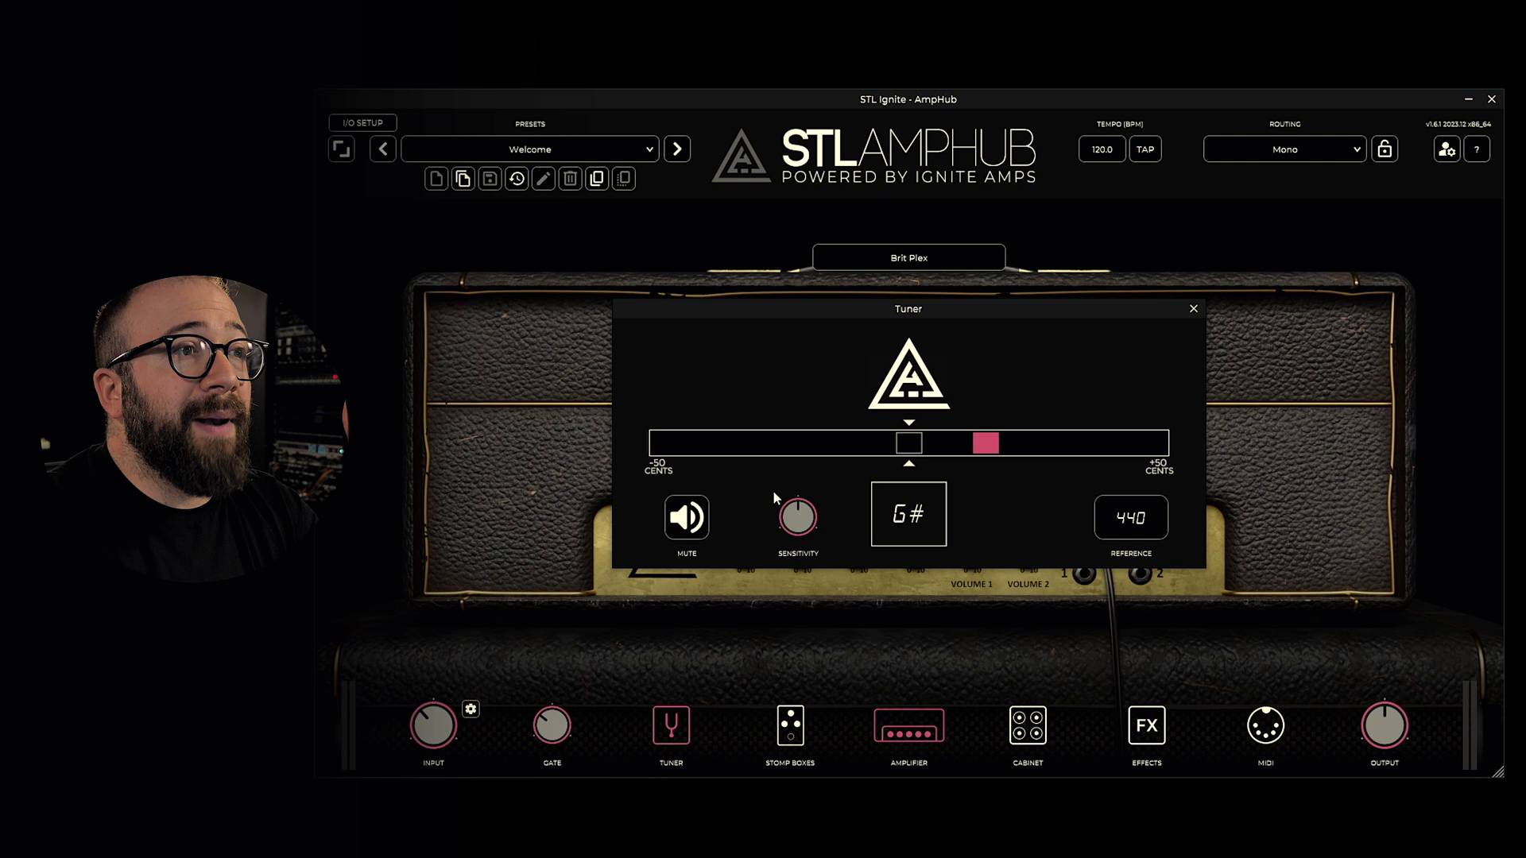
click(691, 522)
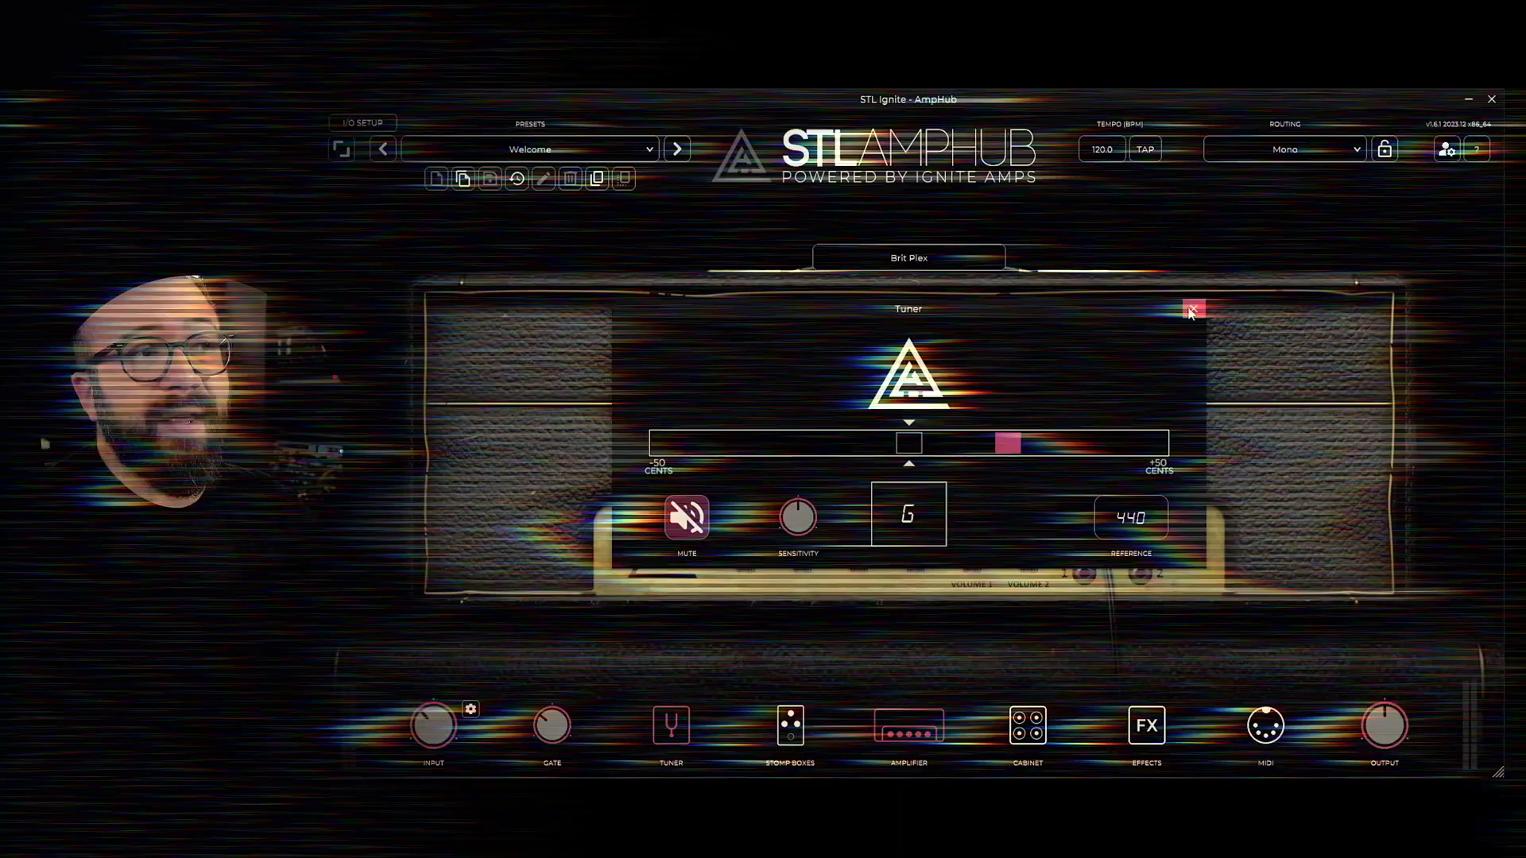
click(1191, 309)
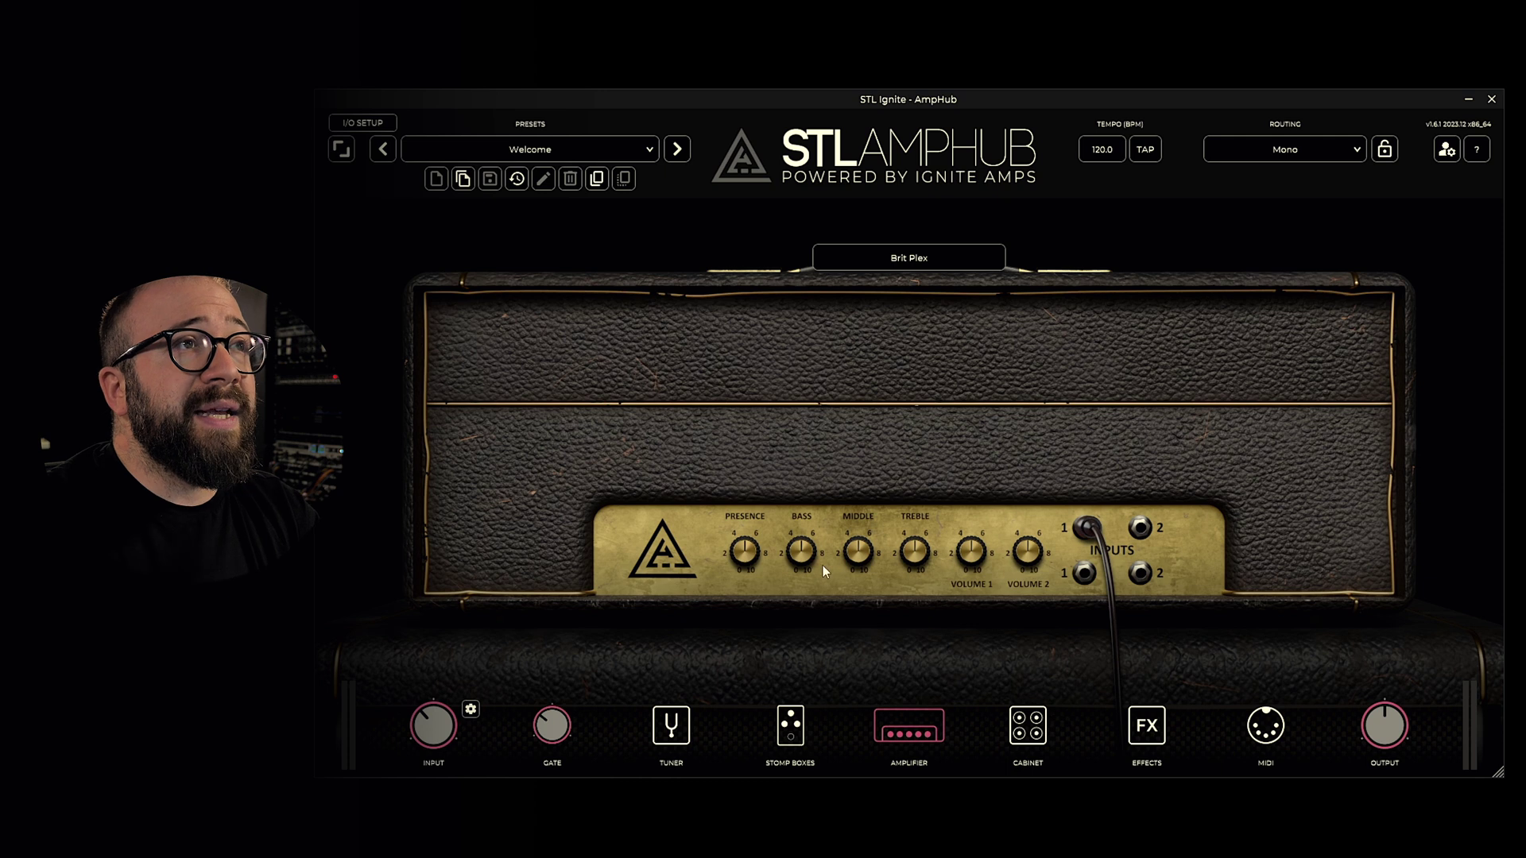
drag(804, 555, 805, 550)
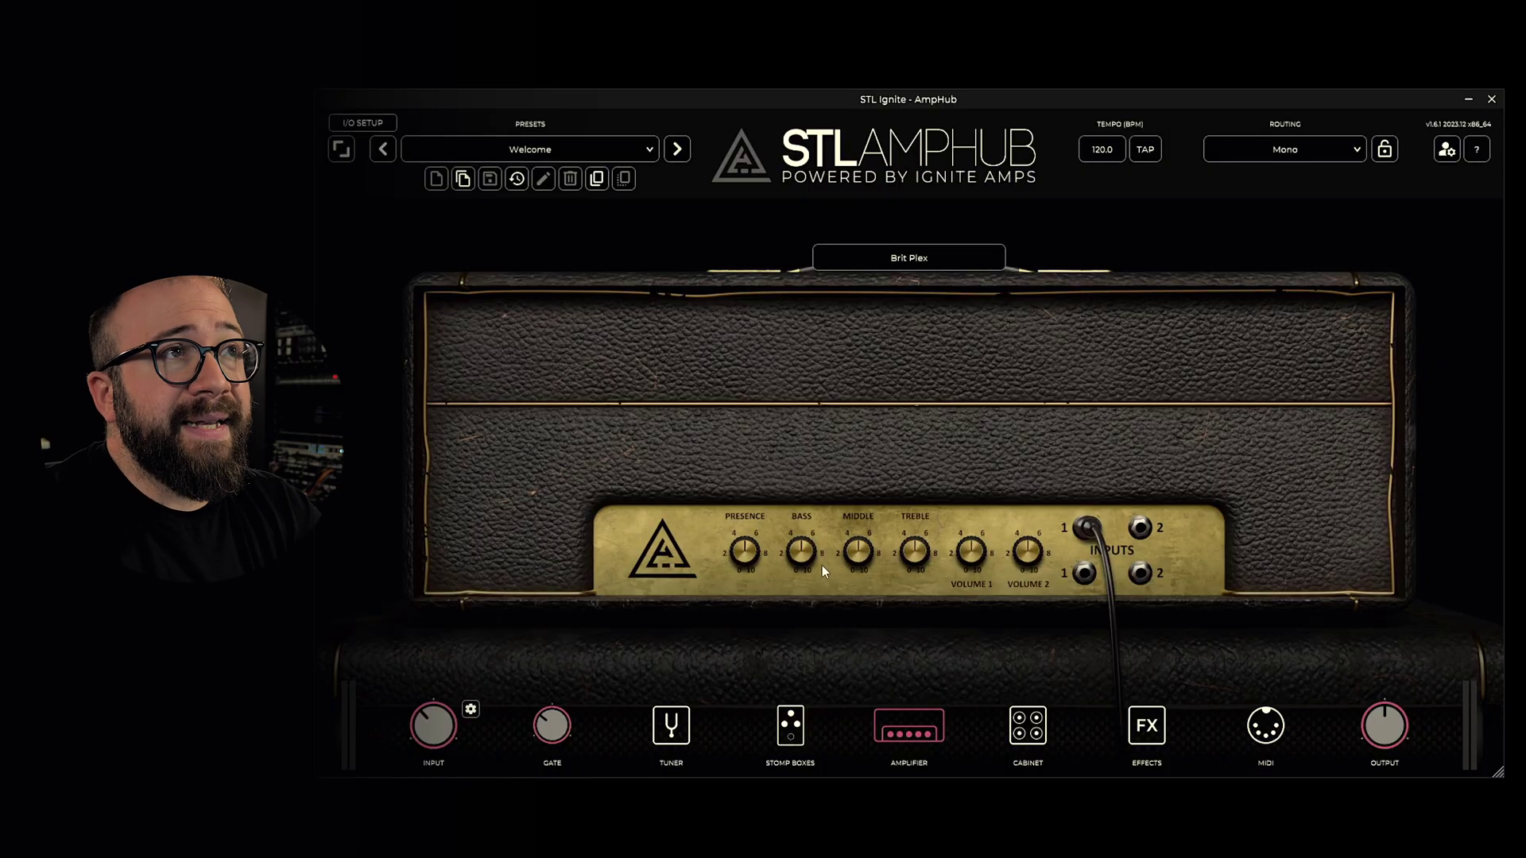
drag(806, 556, 809, 547)
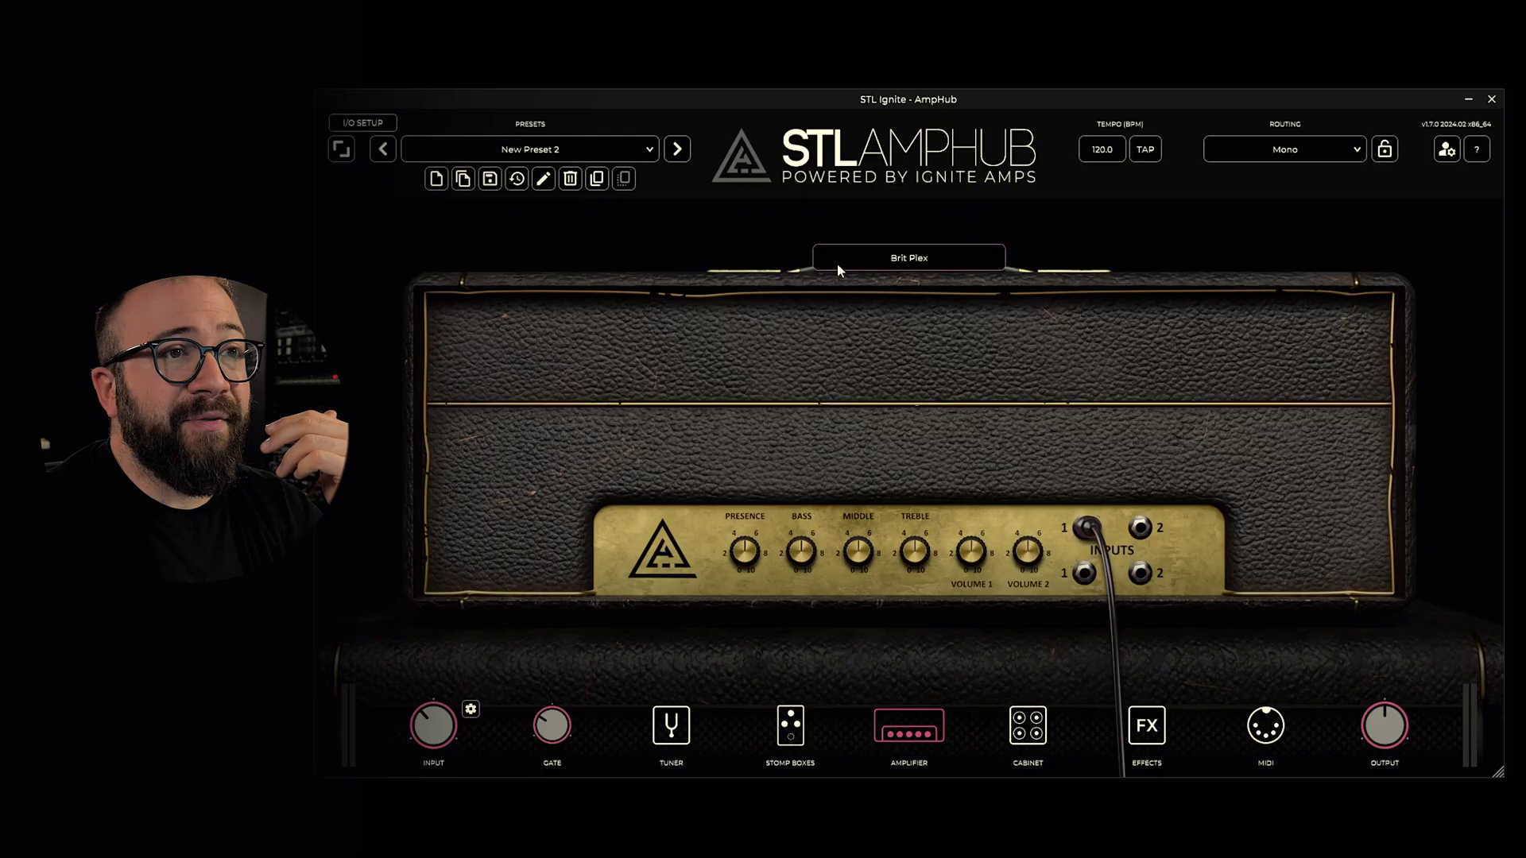
Step: Browse the amplifier library, trying the Blues and Class A category filters and looking through the available models
click(850, 264)
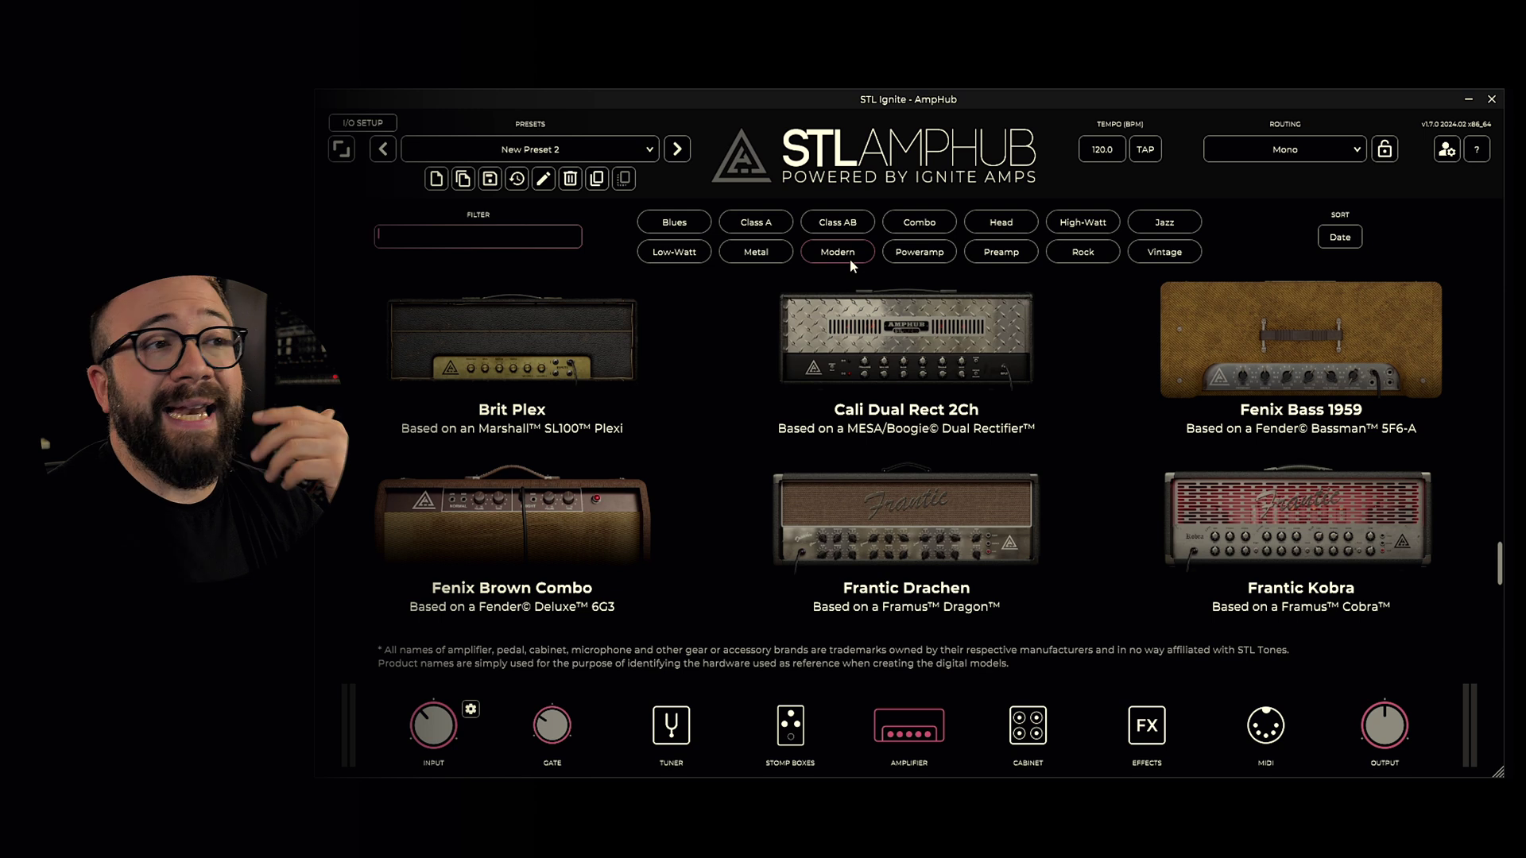
click(667, 232)
click(674, 225)
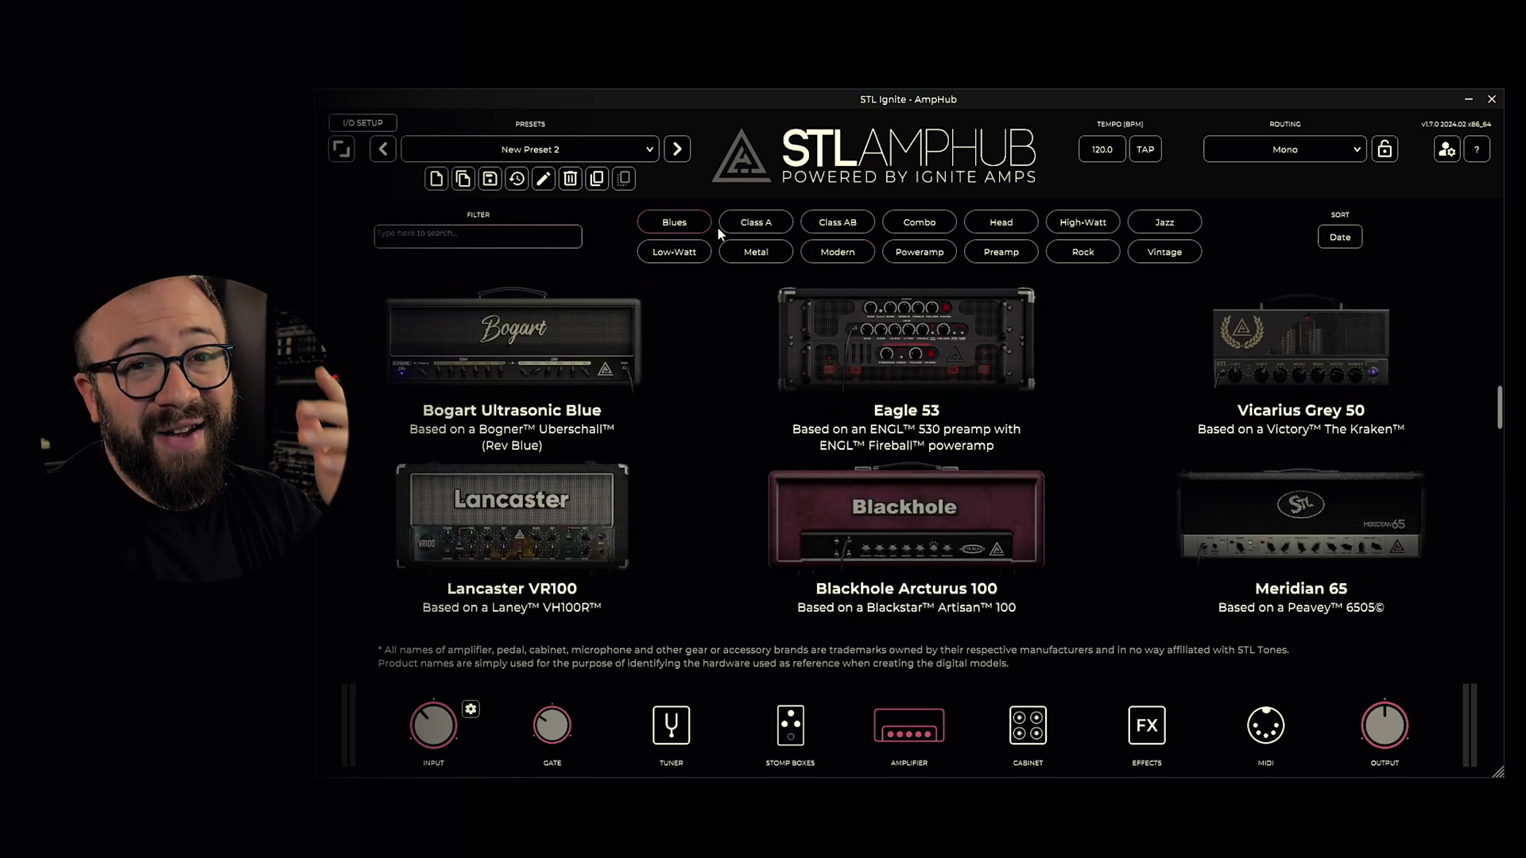
click(749, 226)
click(747, 221)
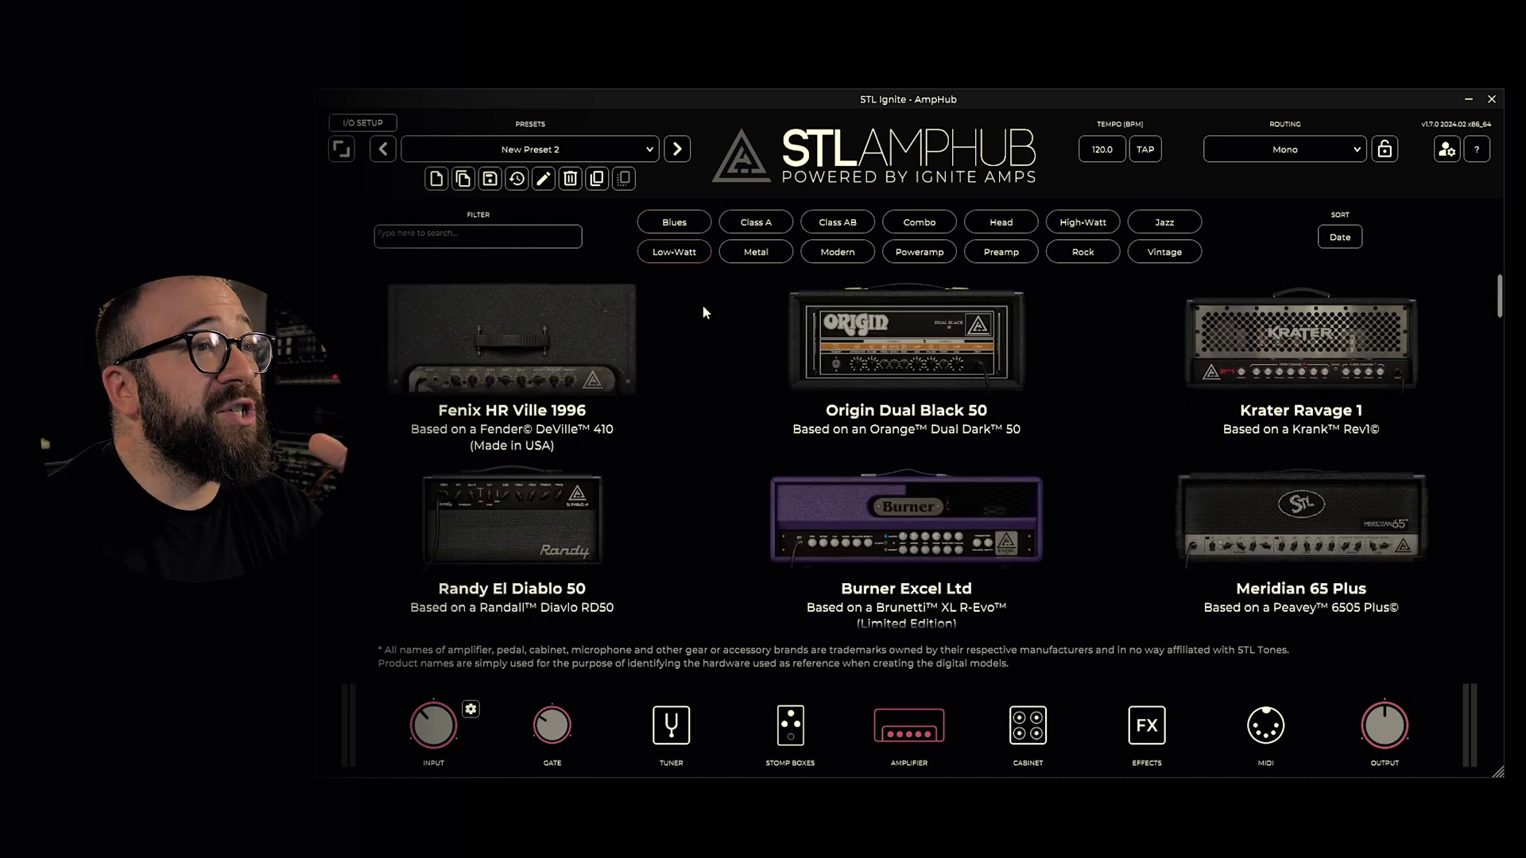
scroll(809, 397, down, 1)
scroll(809, 397, down, 9)
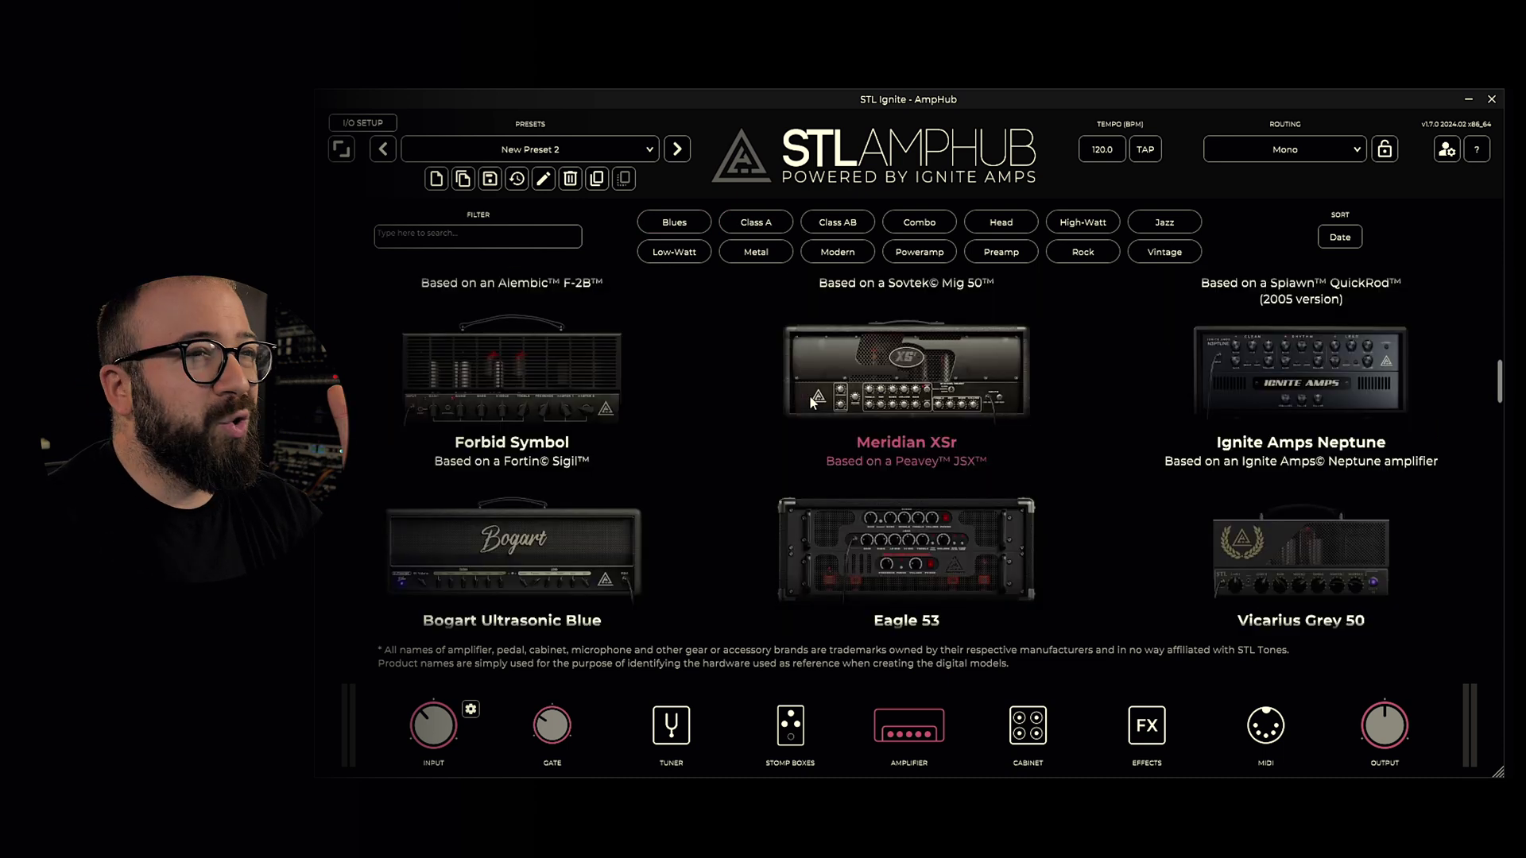
scroll(808, 397, down, 6)
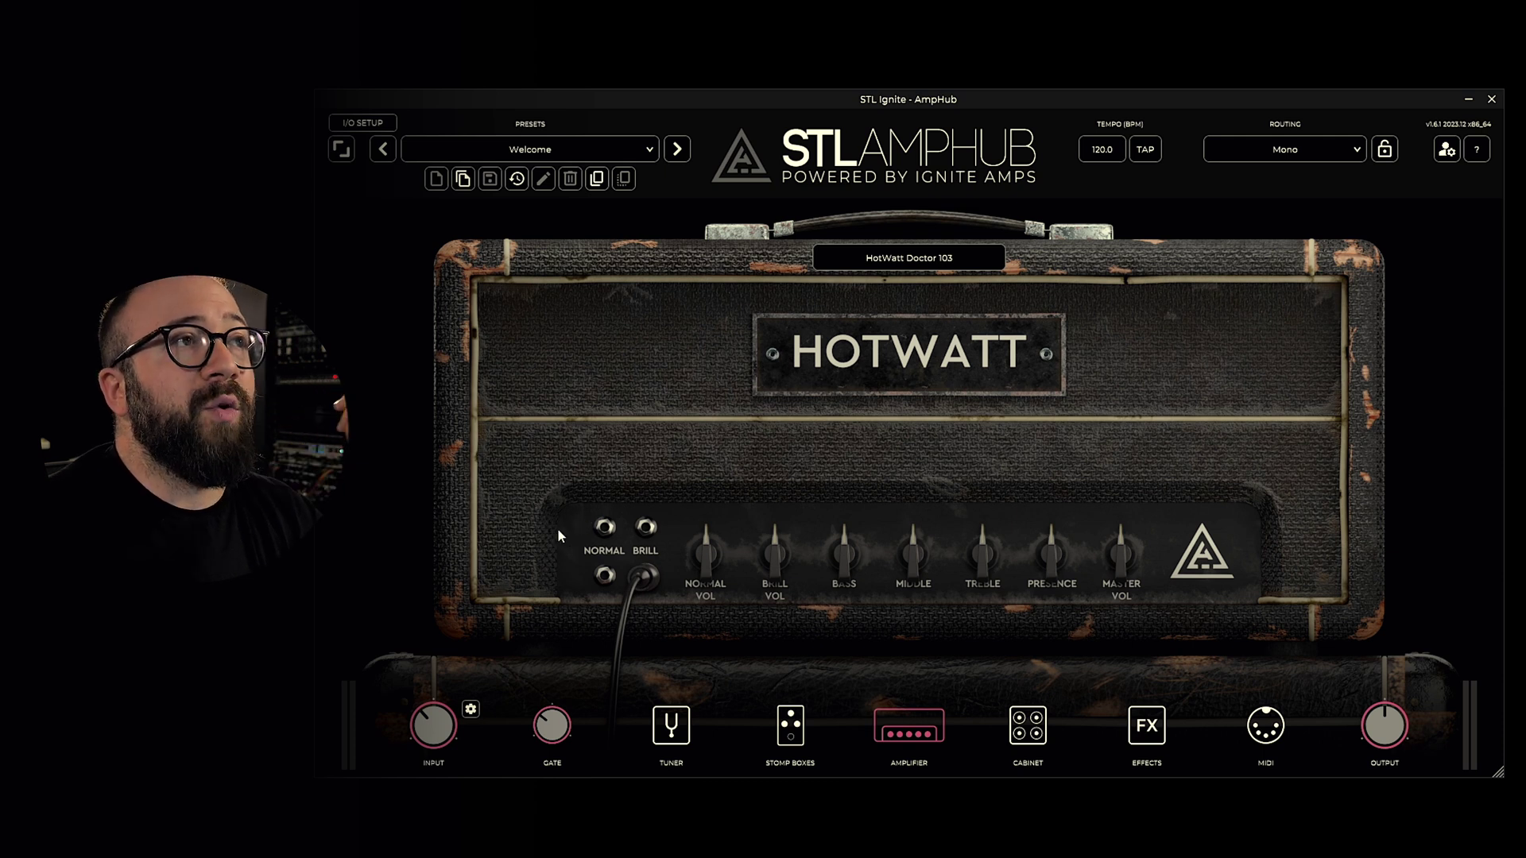
Step: Try the guitar cable in each of the HotWatt Doctor 103's four Normal and Brill inputs
click(602, 575)
click(604, 528)
click(645, 528)
click(644, 576)
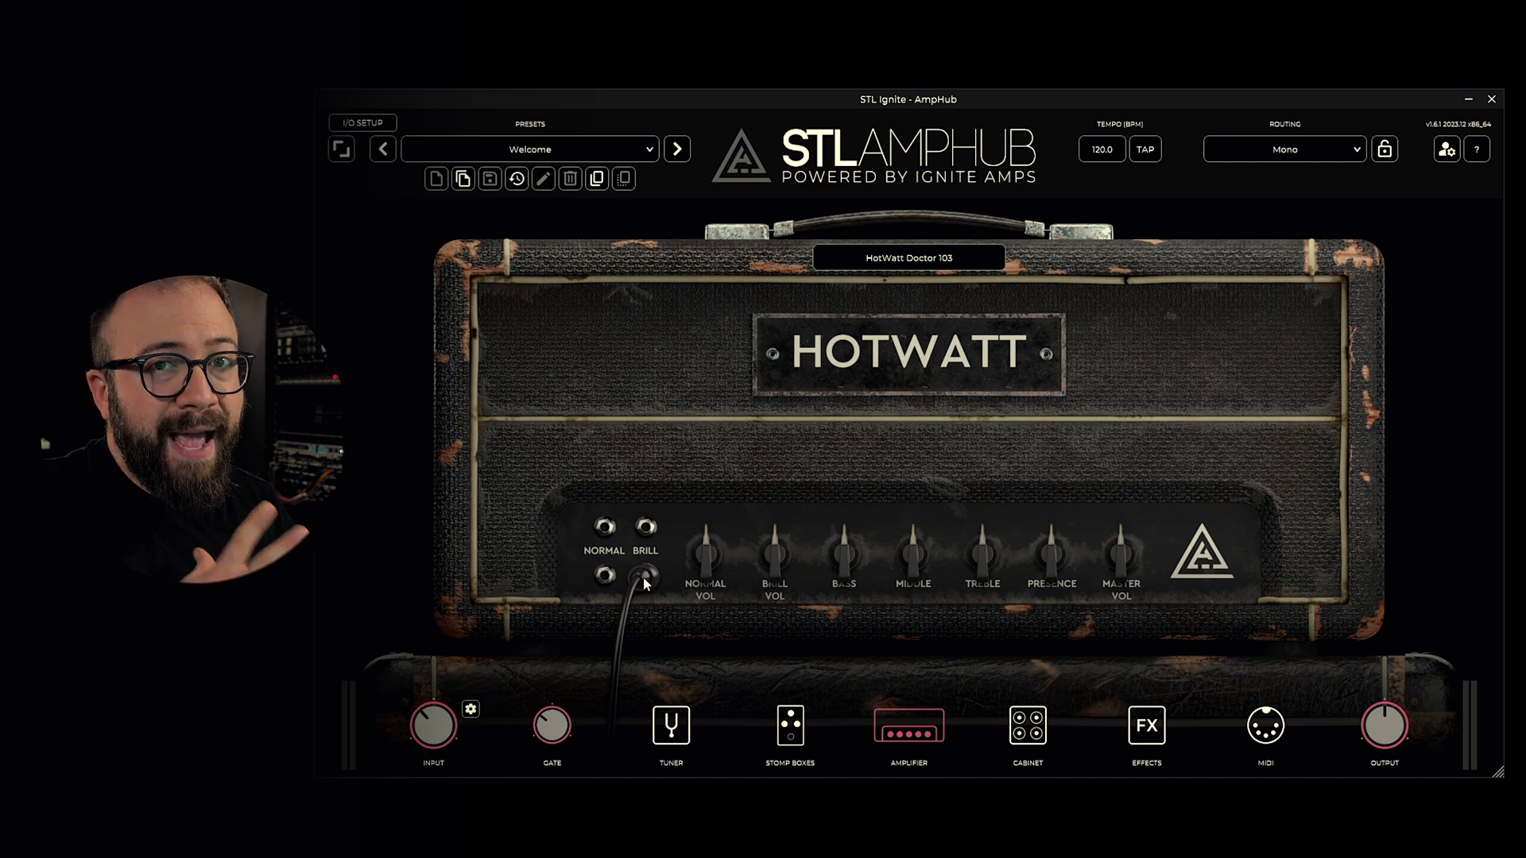
Step: Switch the guitar cable between the two Brill inputs and toggle the jumper linking the Brill and Normal channels
drag(643, 582, 648, 532)
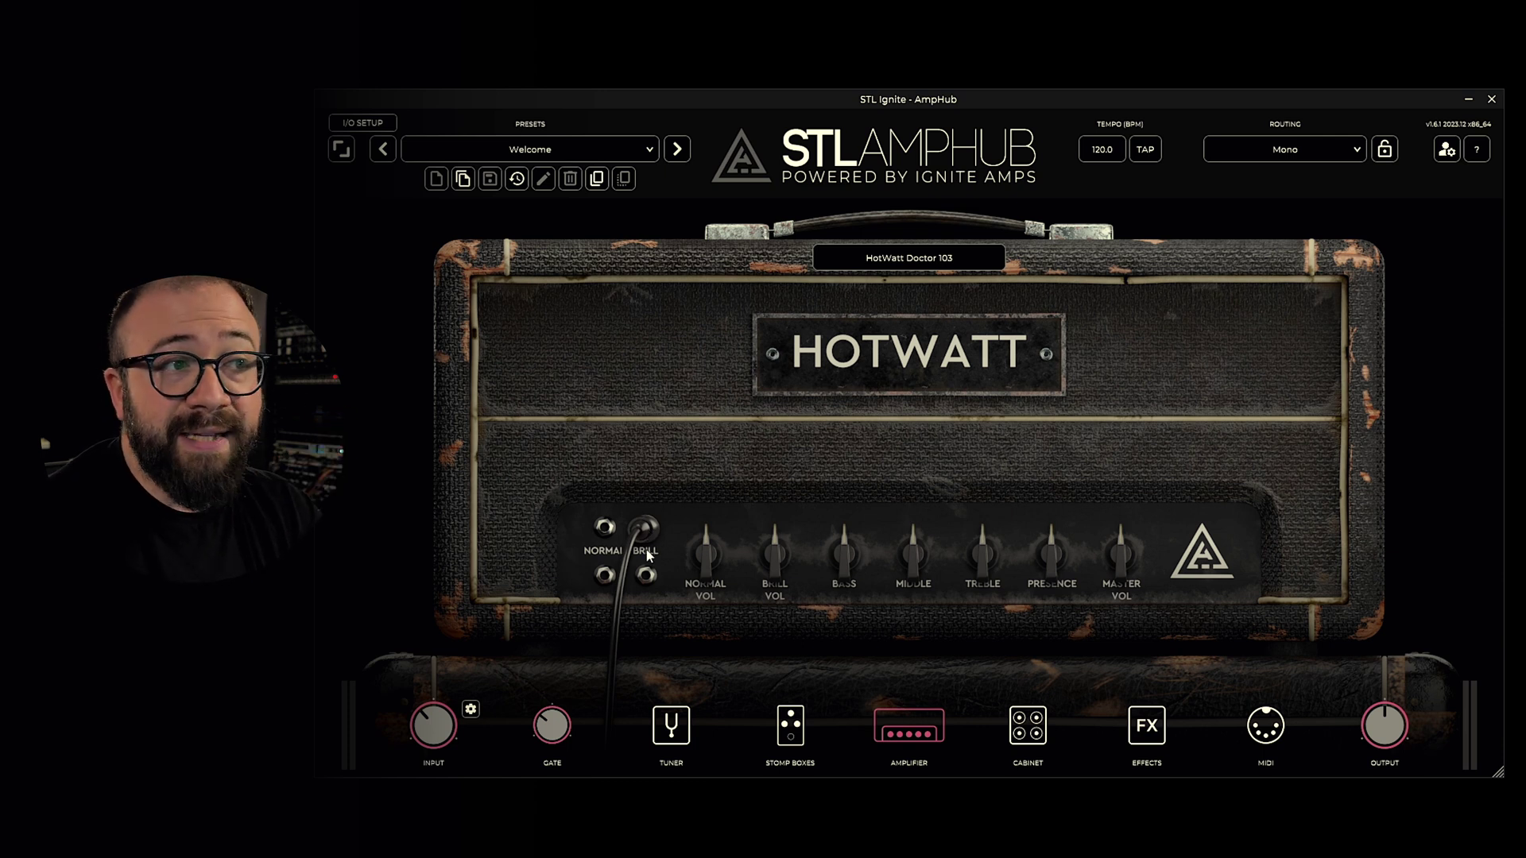
click(647, 574)
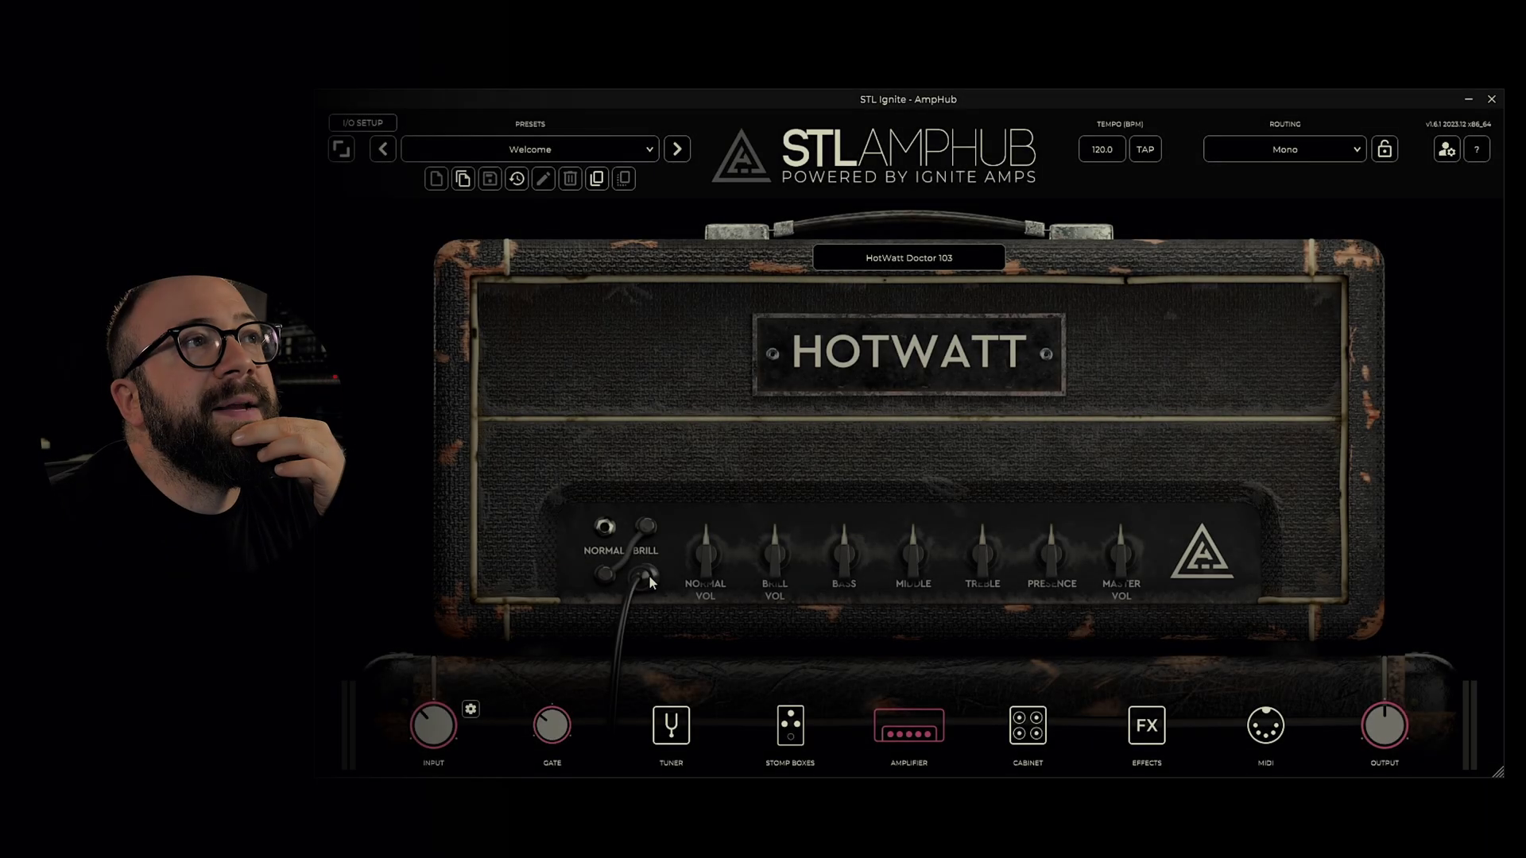
click(650, 575)
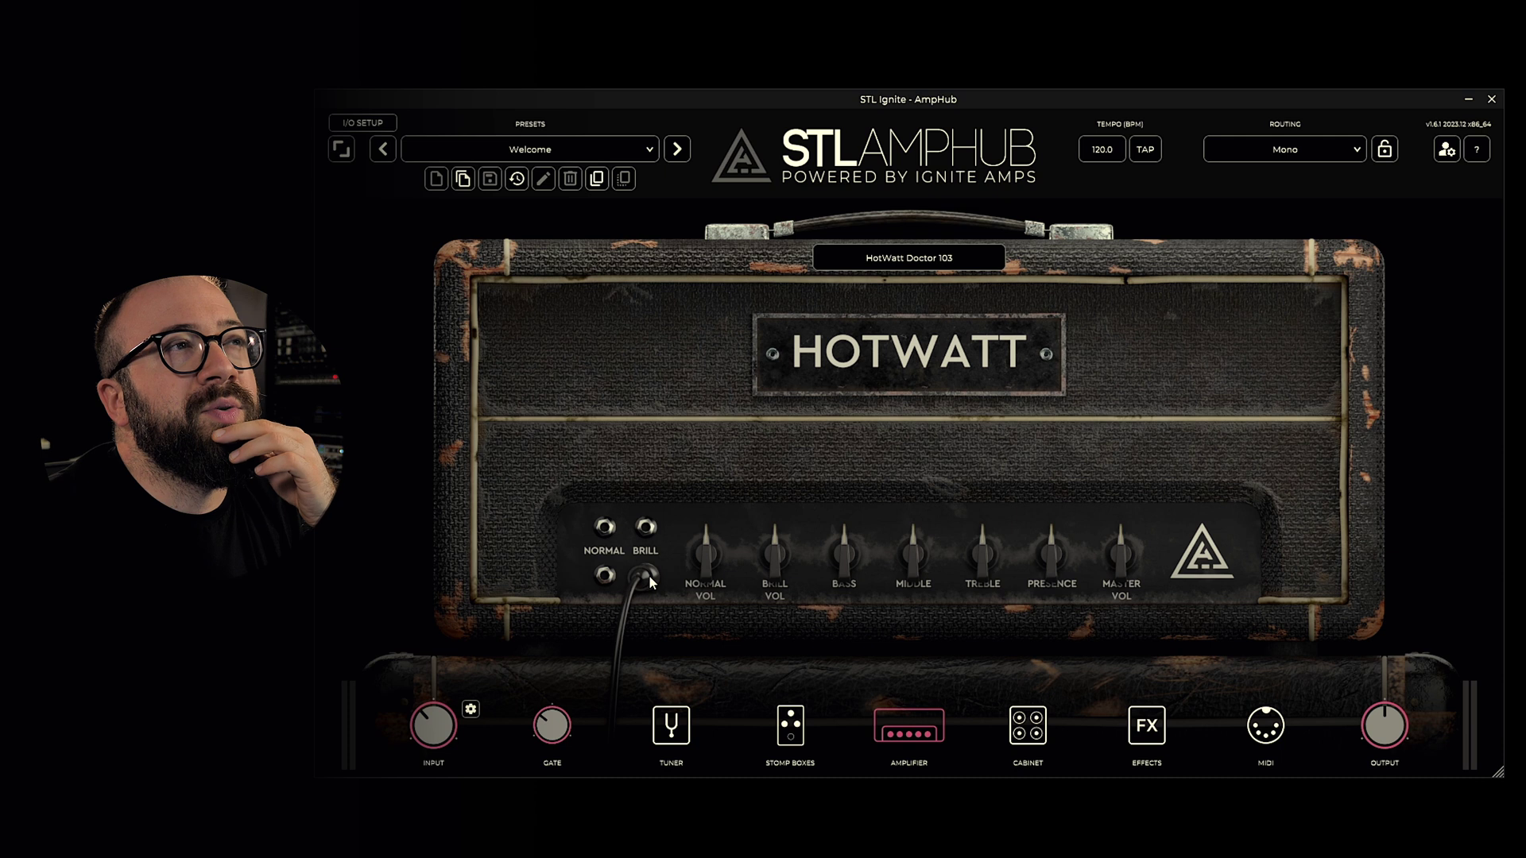
Step: Connect the guitar cable to the HotWatt Doctor 103's upper Normal input
click(605, 529)
click(606, 530)
click(606, 529)
click(606, 529)
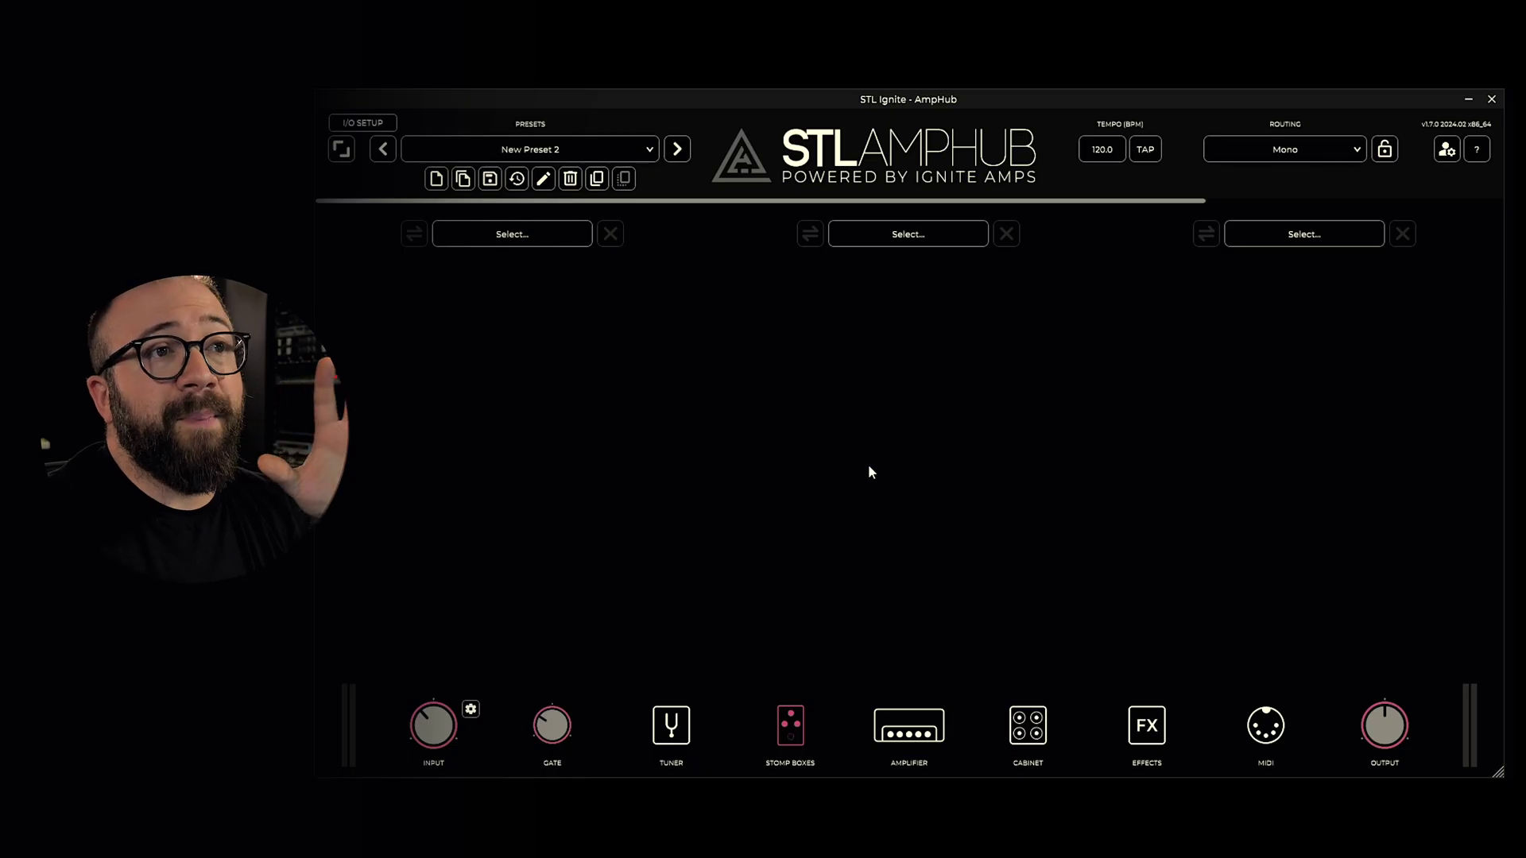
Step: Search the stomp box library for "comp" and load the Basic Compressor into the first pedal slot
scroll(868, 471, right, 2)
scroll(868, 471, right, 3)
scroll(867, 471, right, 4)
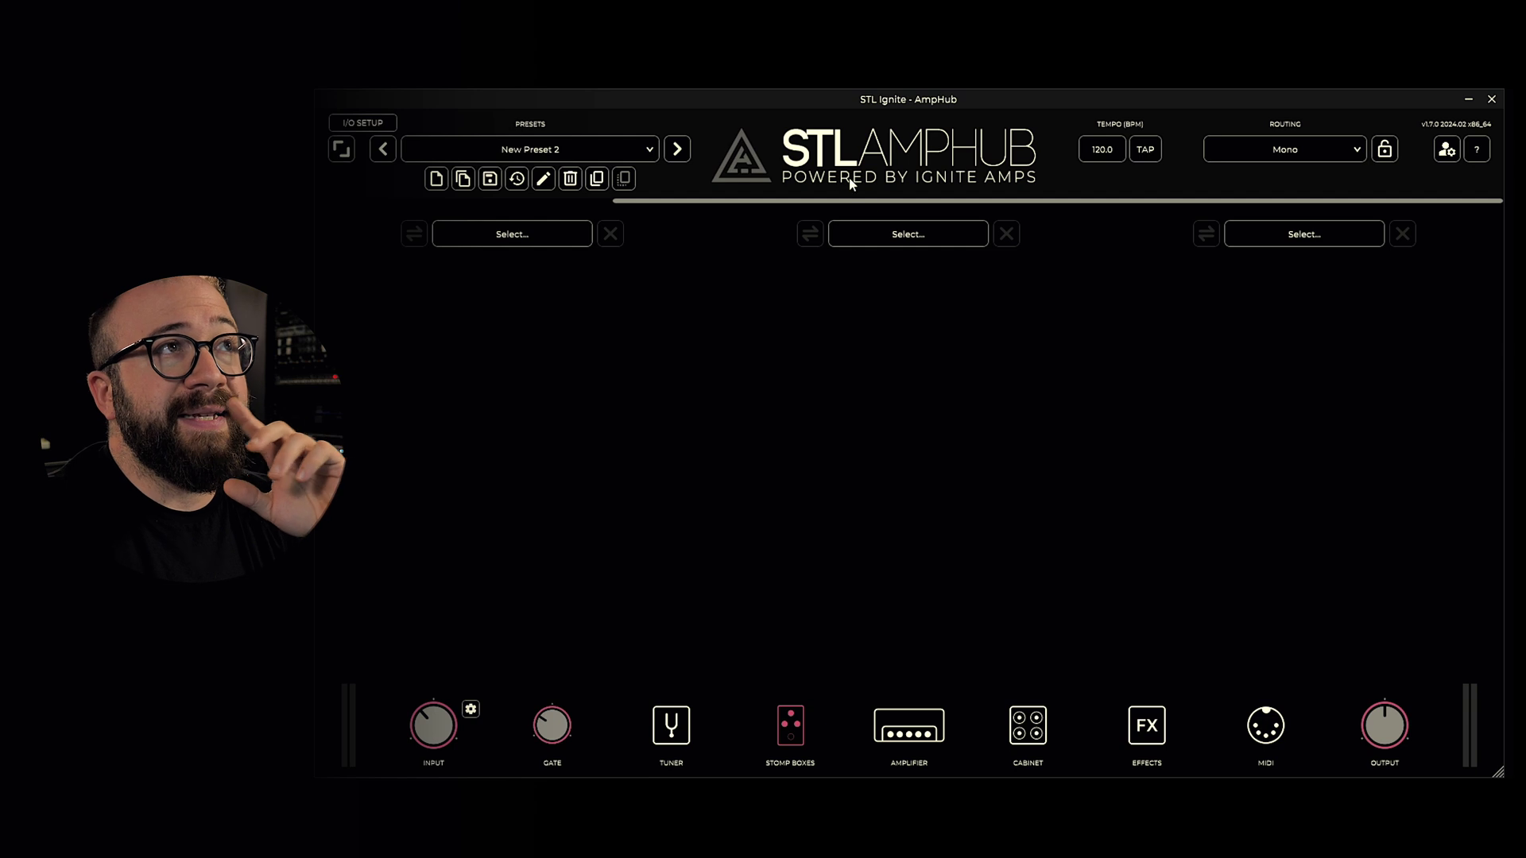
drag(833, 208, 488, 213)
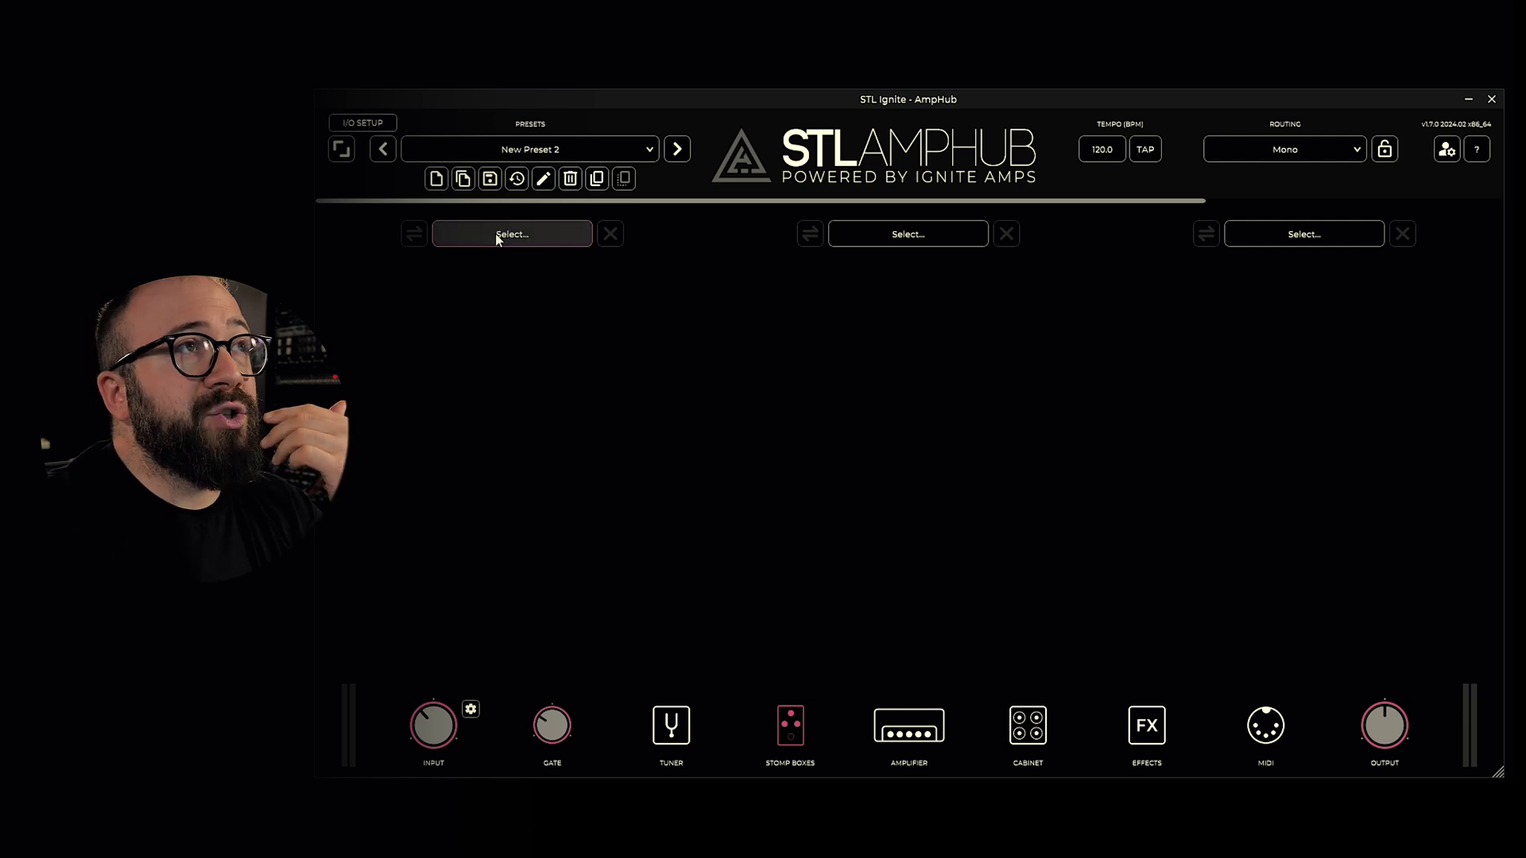
click(496, 236)
scroll(658, 461, down, 8)
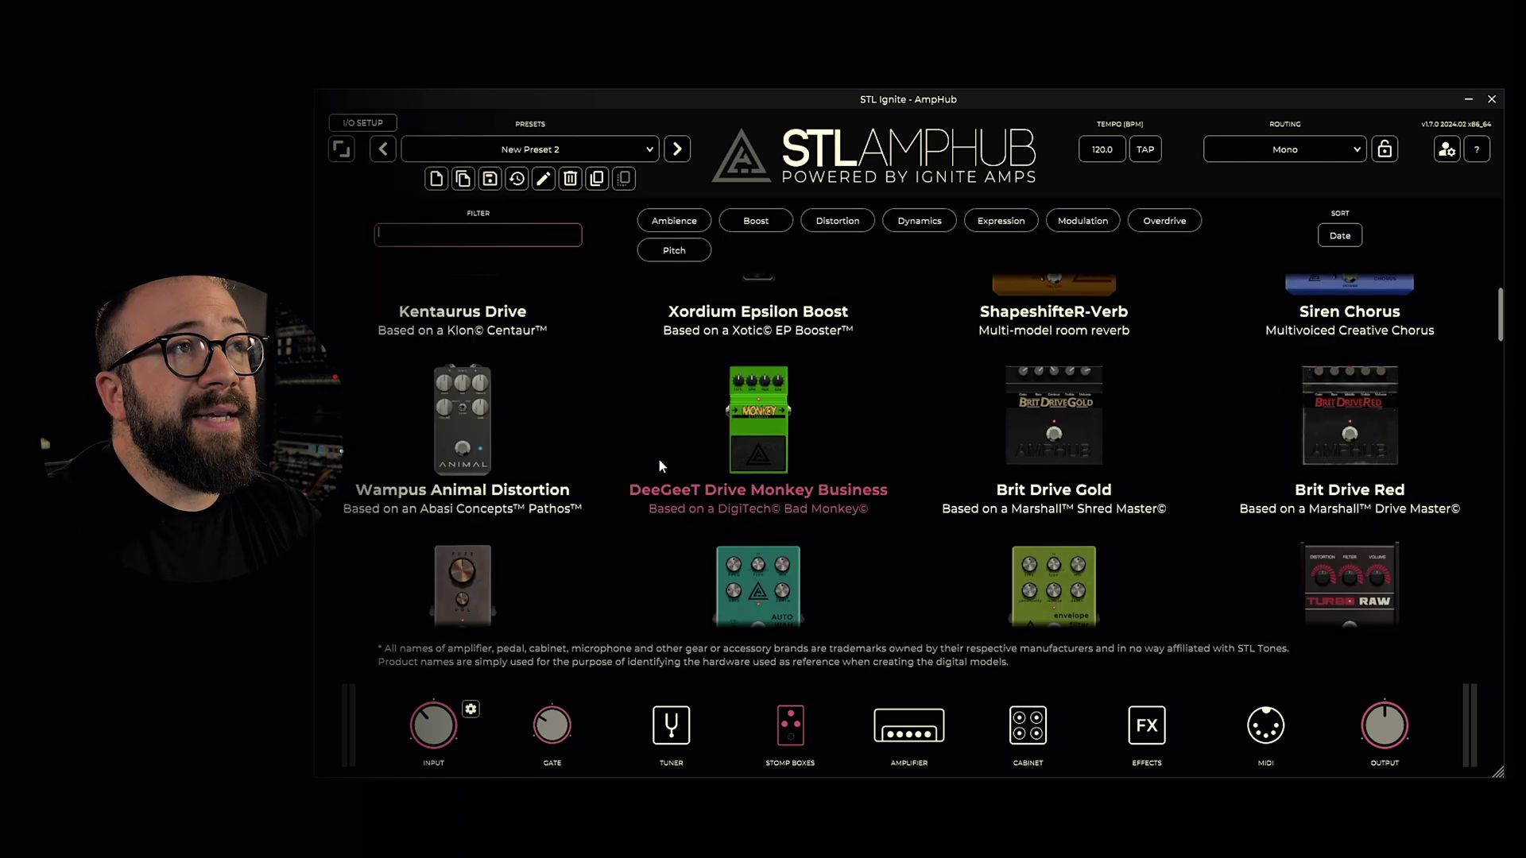
scroll(659, 460, down, 10)
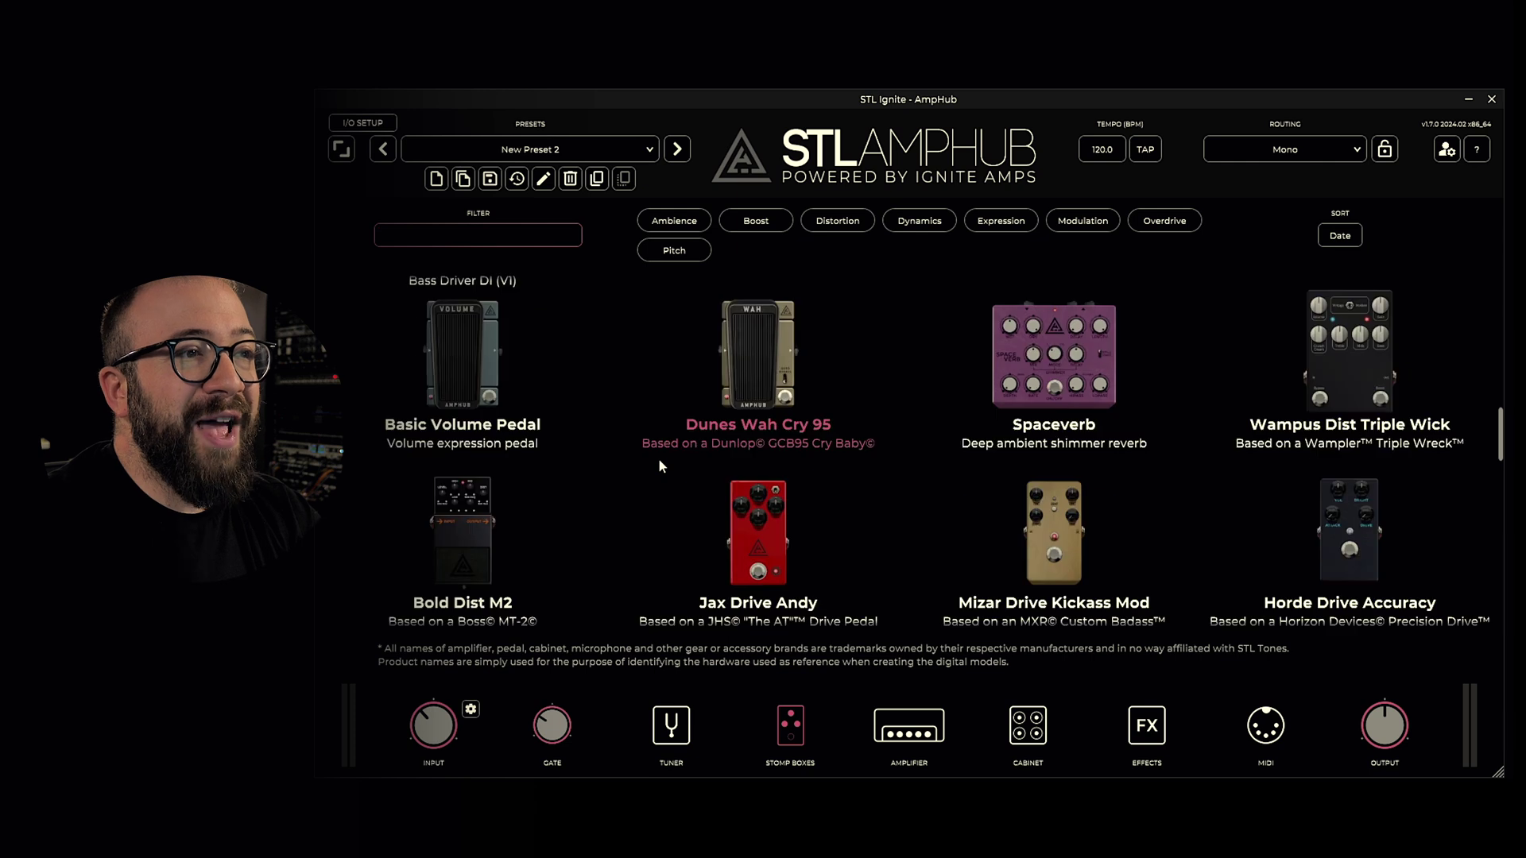
scroll(659, 460, up, 15)
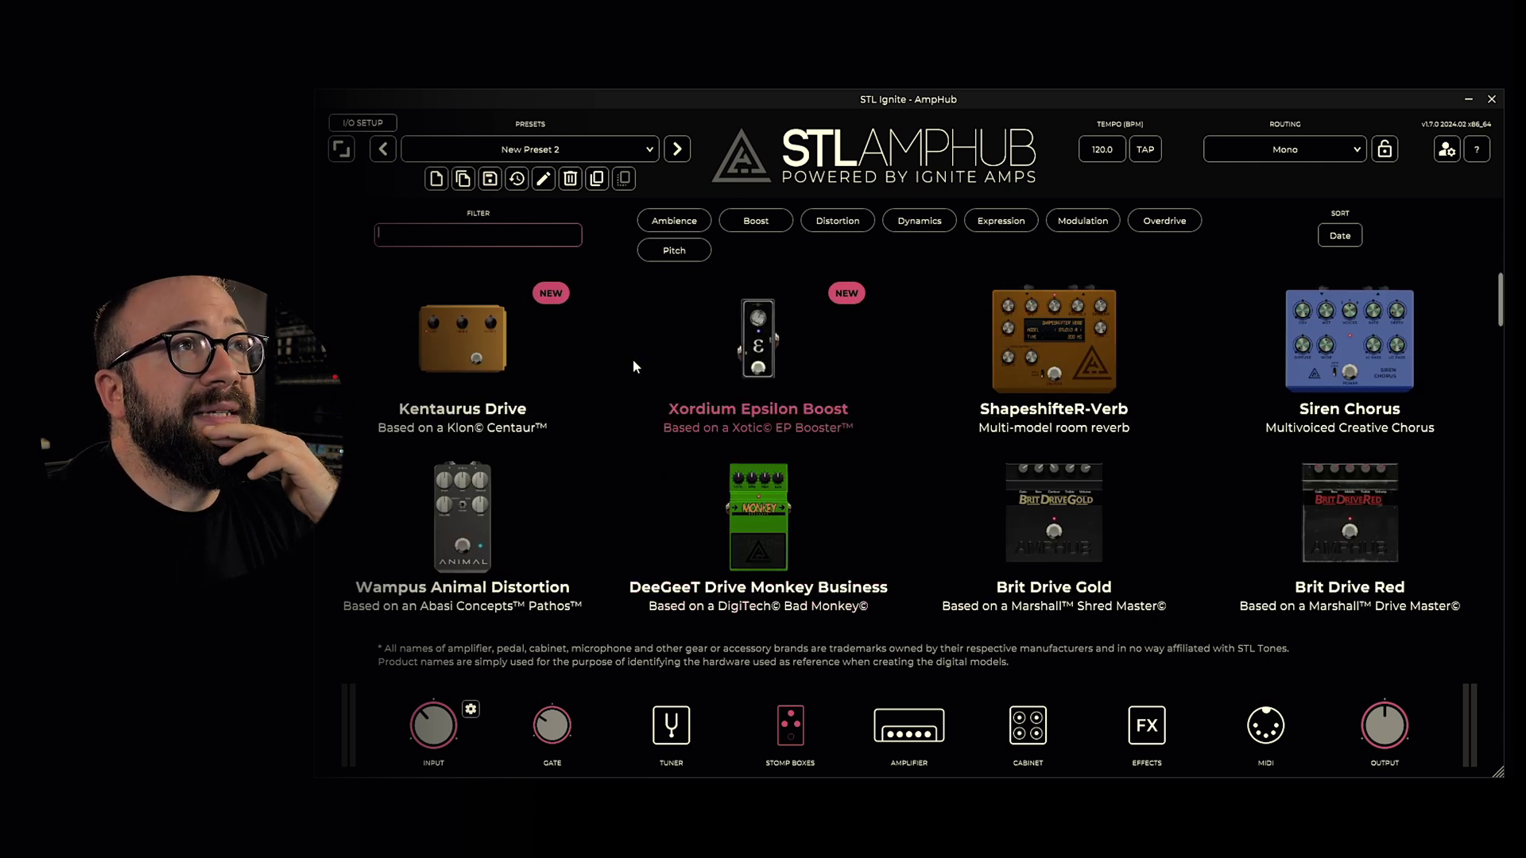
text(comp)
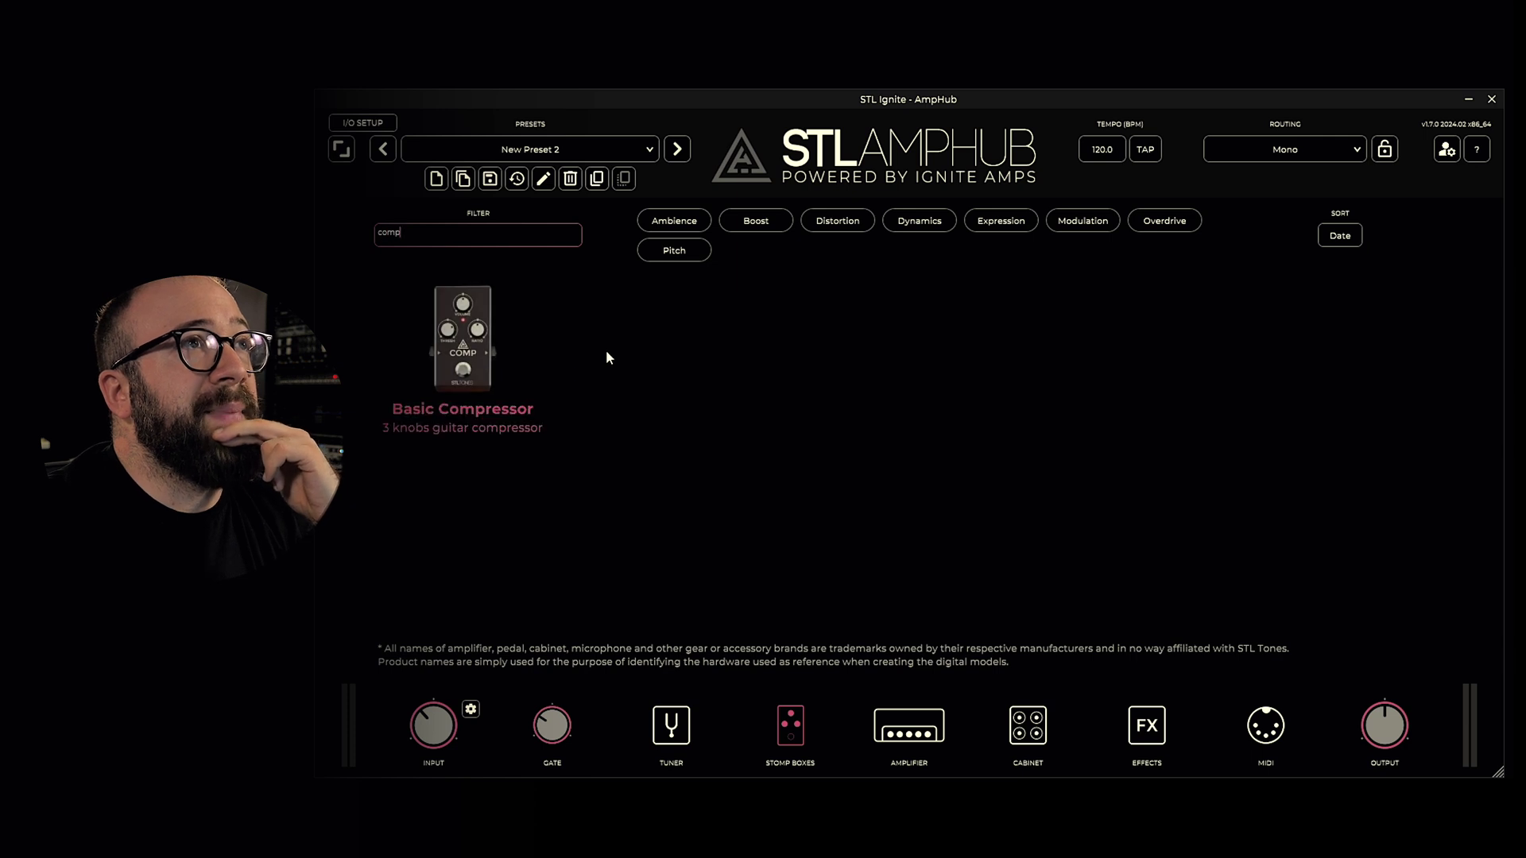
key(Return)
Step: Search the stomp box library for "bold" and load the Bold Drive O1 into the second pedal slot
click(882, 236)
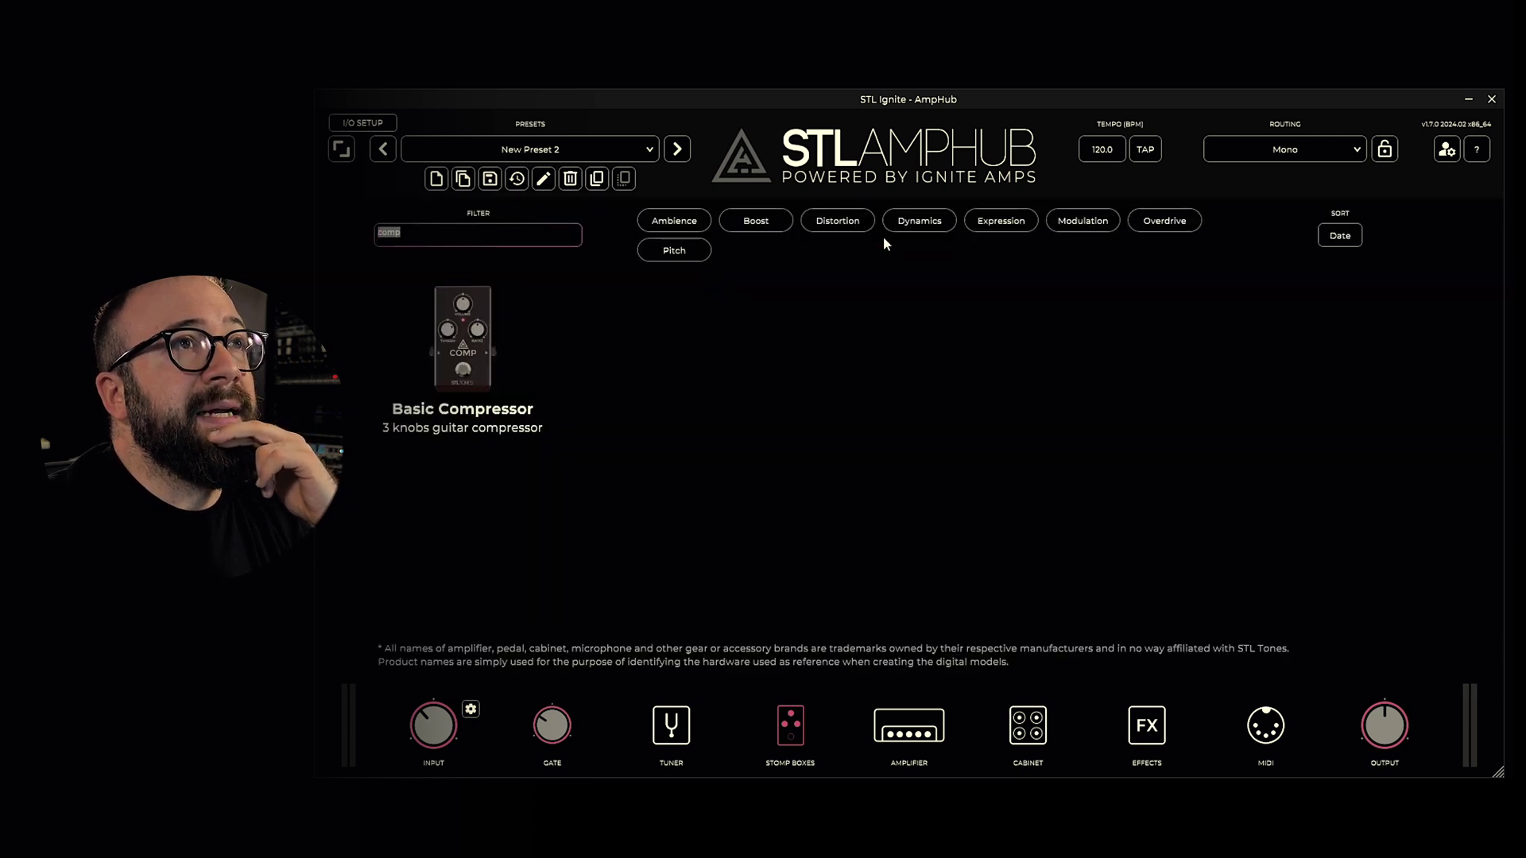
text(bold)
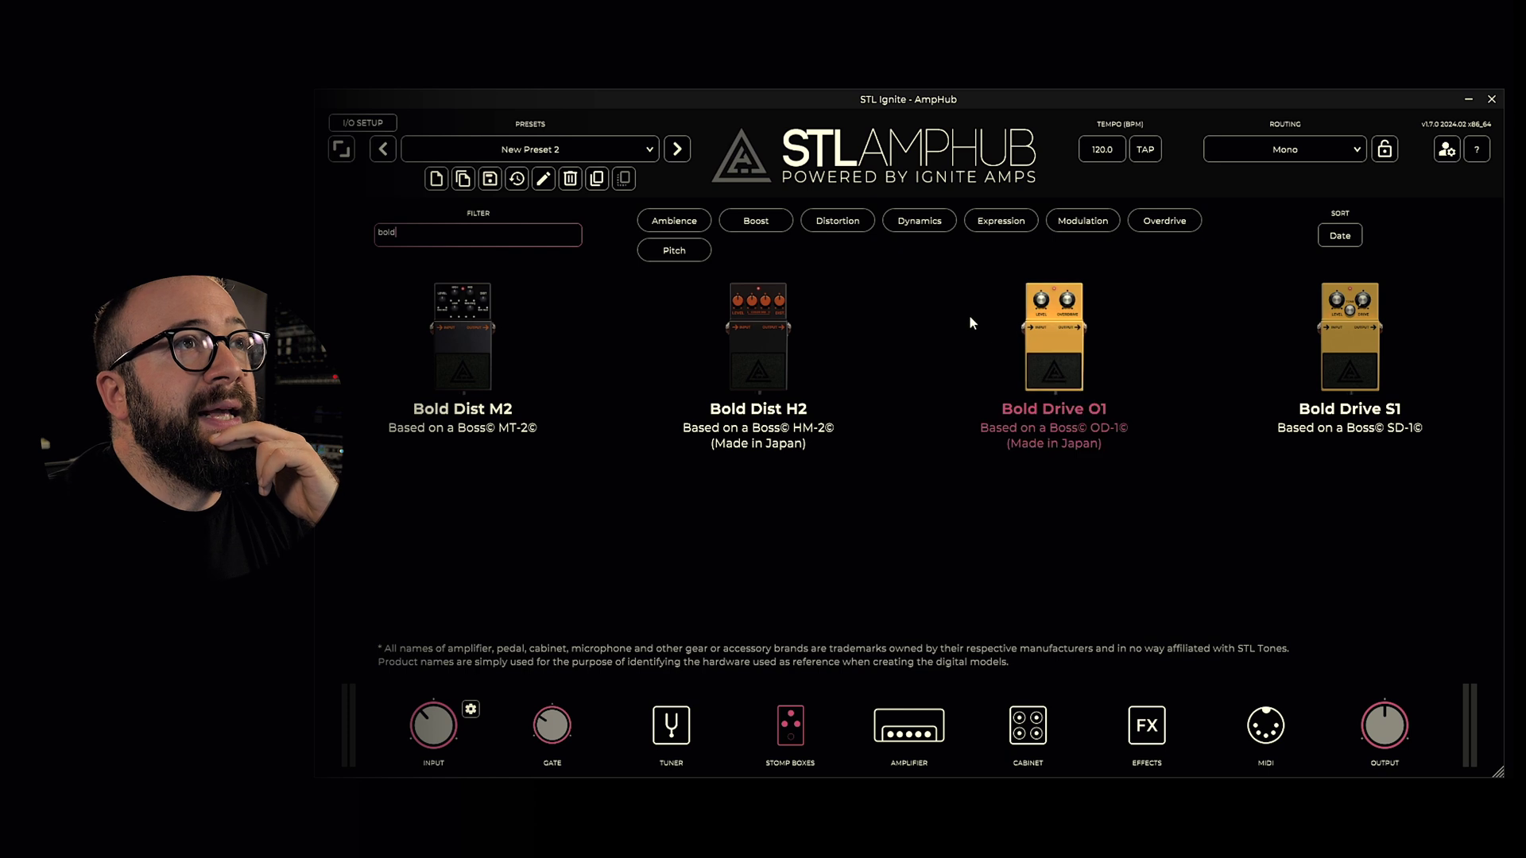
click(1083, 346)
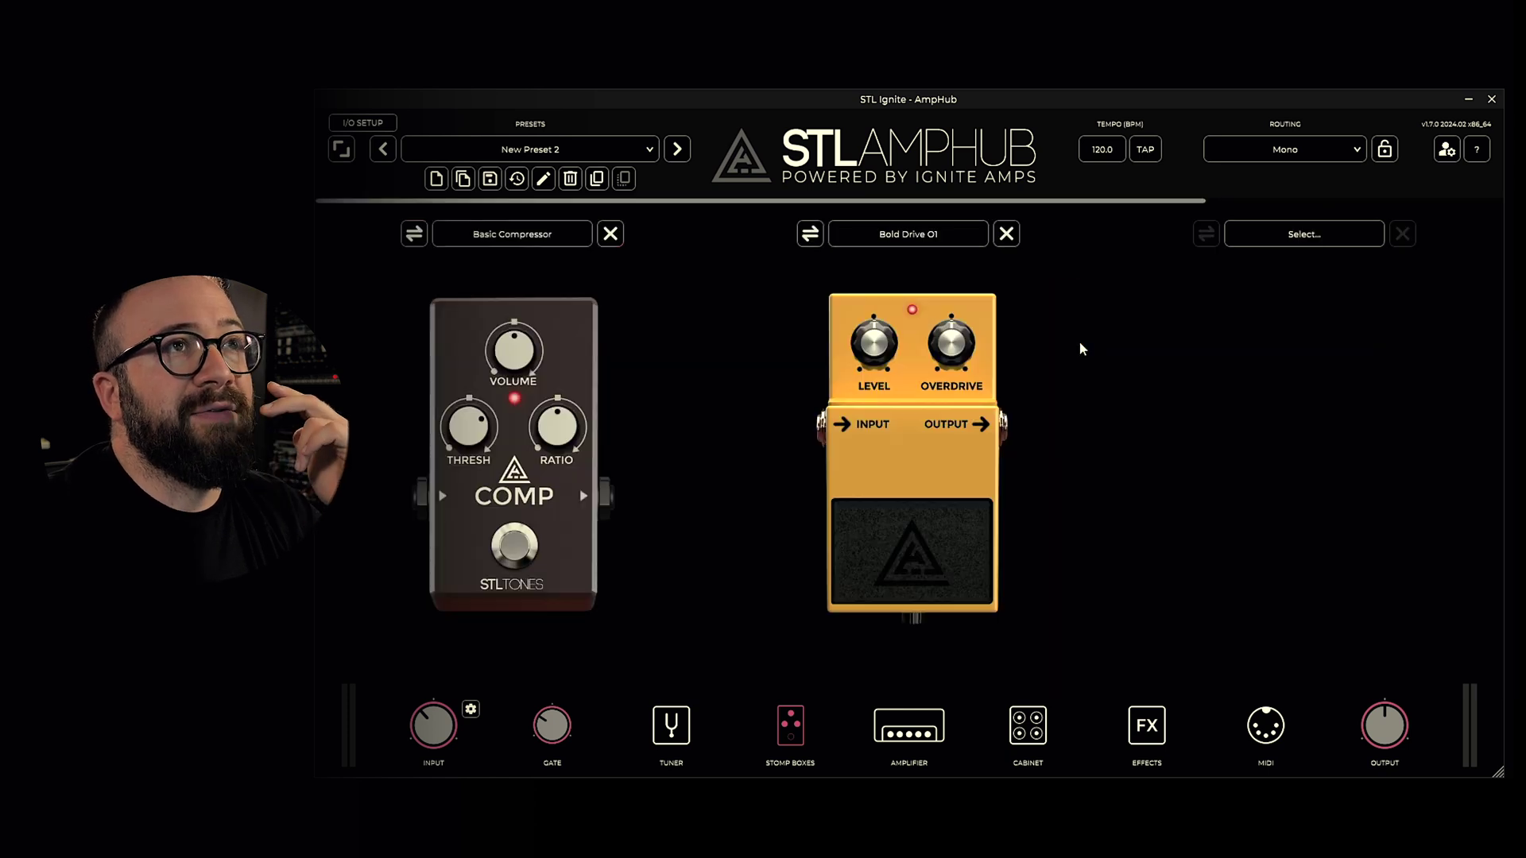
Step: Load the Digital Flanger into the third pedal slot
click(1288, 233)
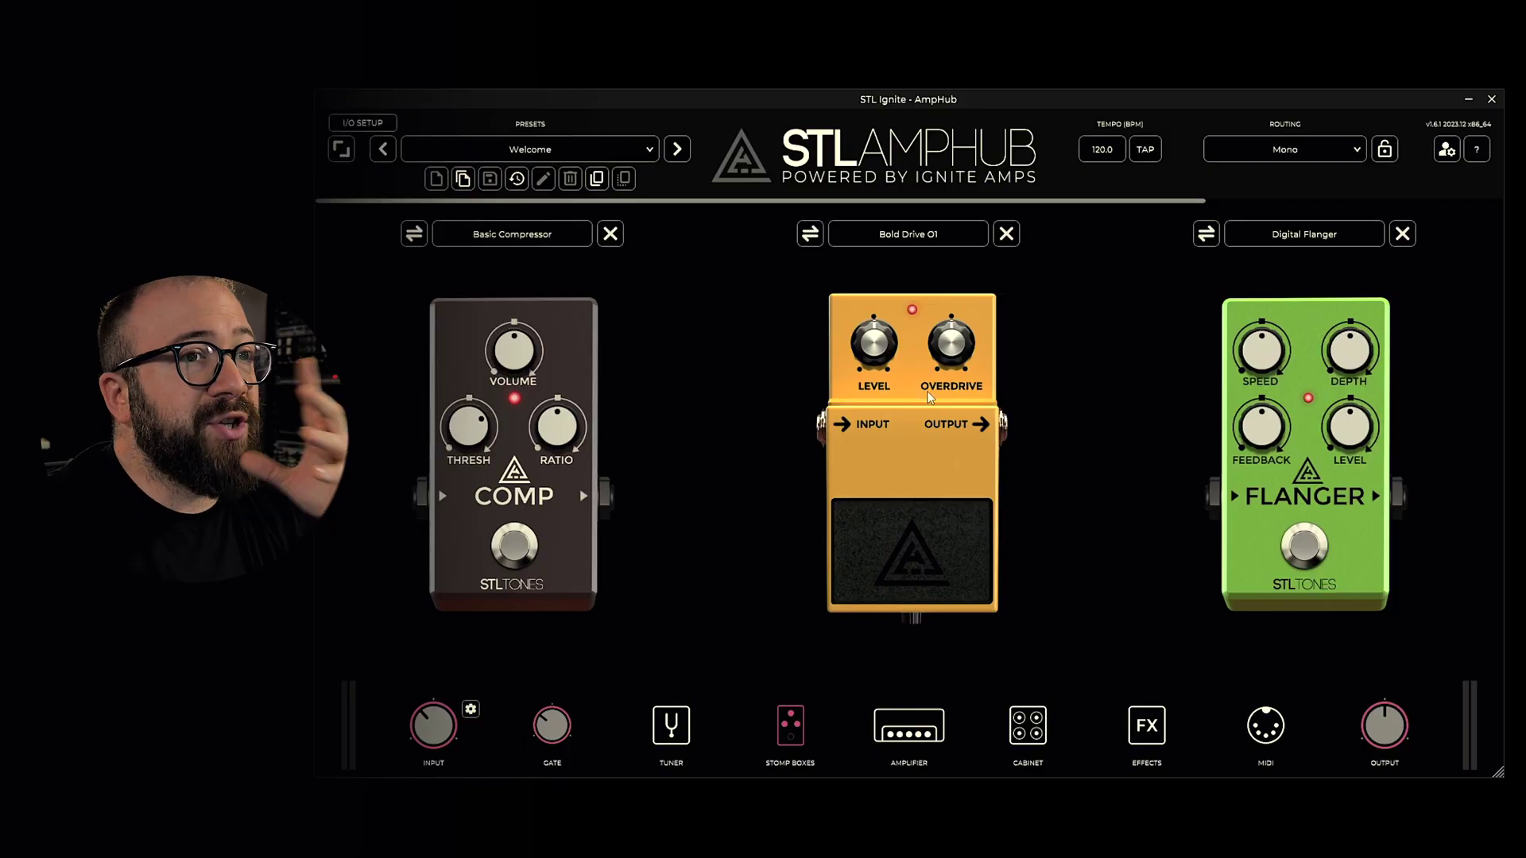
Step: Swap the positions of the Basic Compressor and Bold Drive O1, and put both pedals back in their original order
click(811, 234)
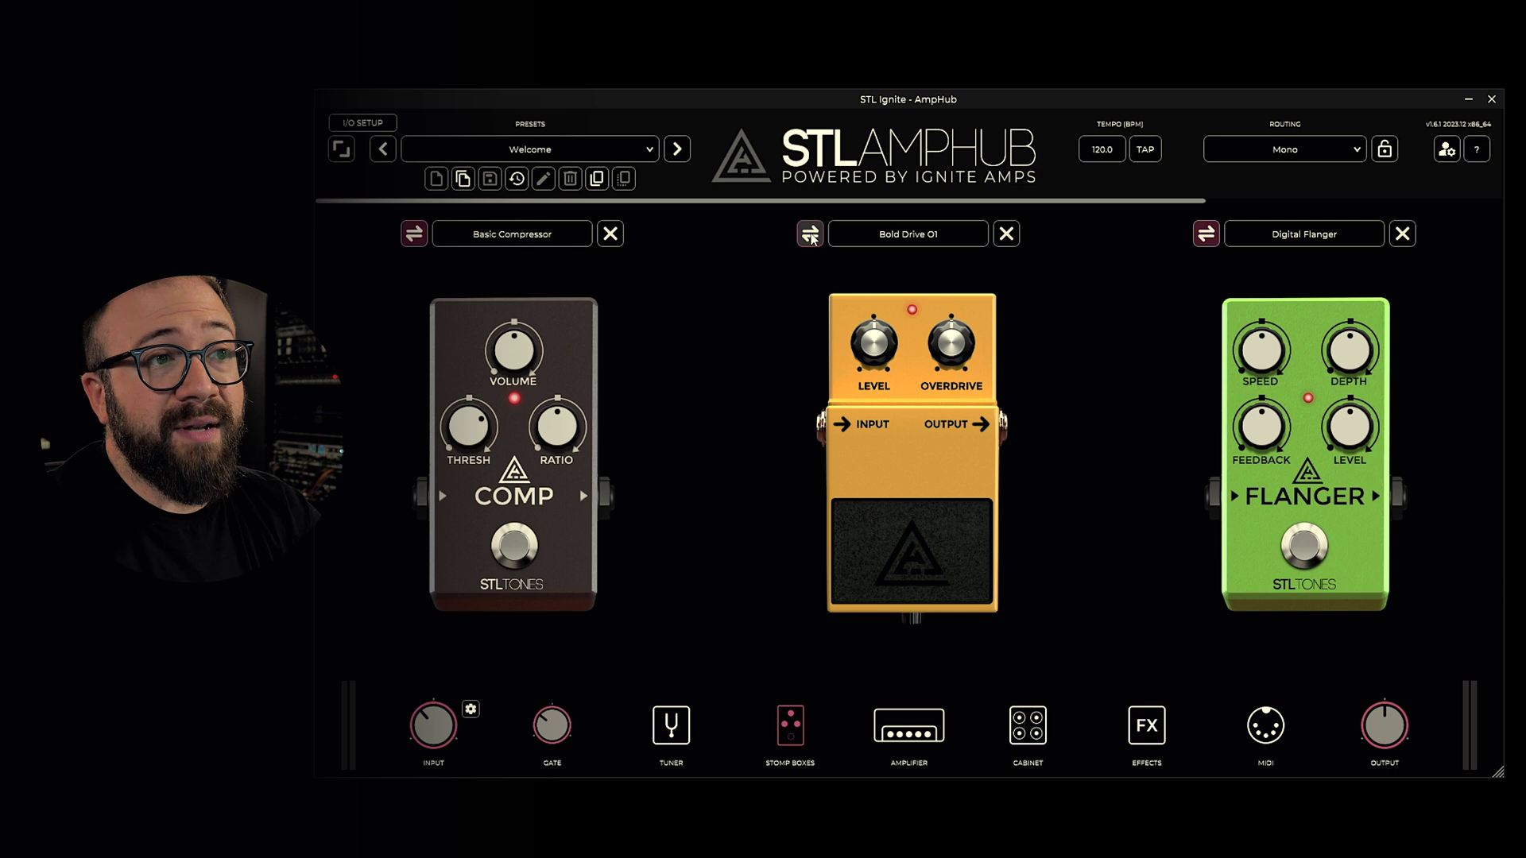
click(409, 236)
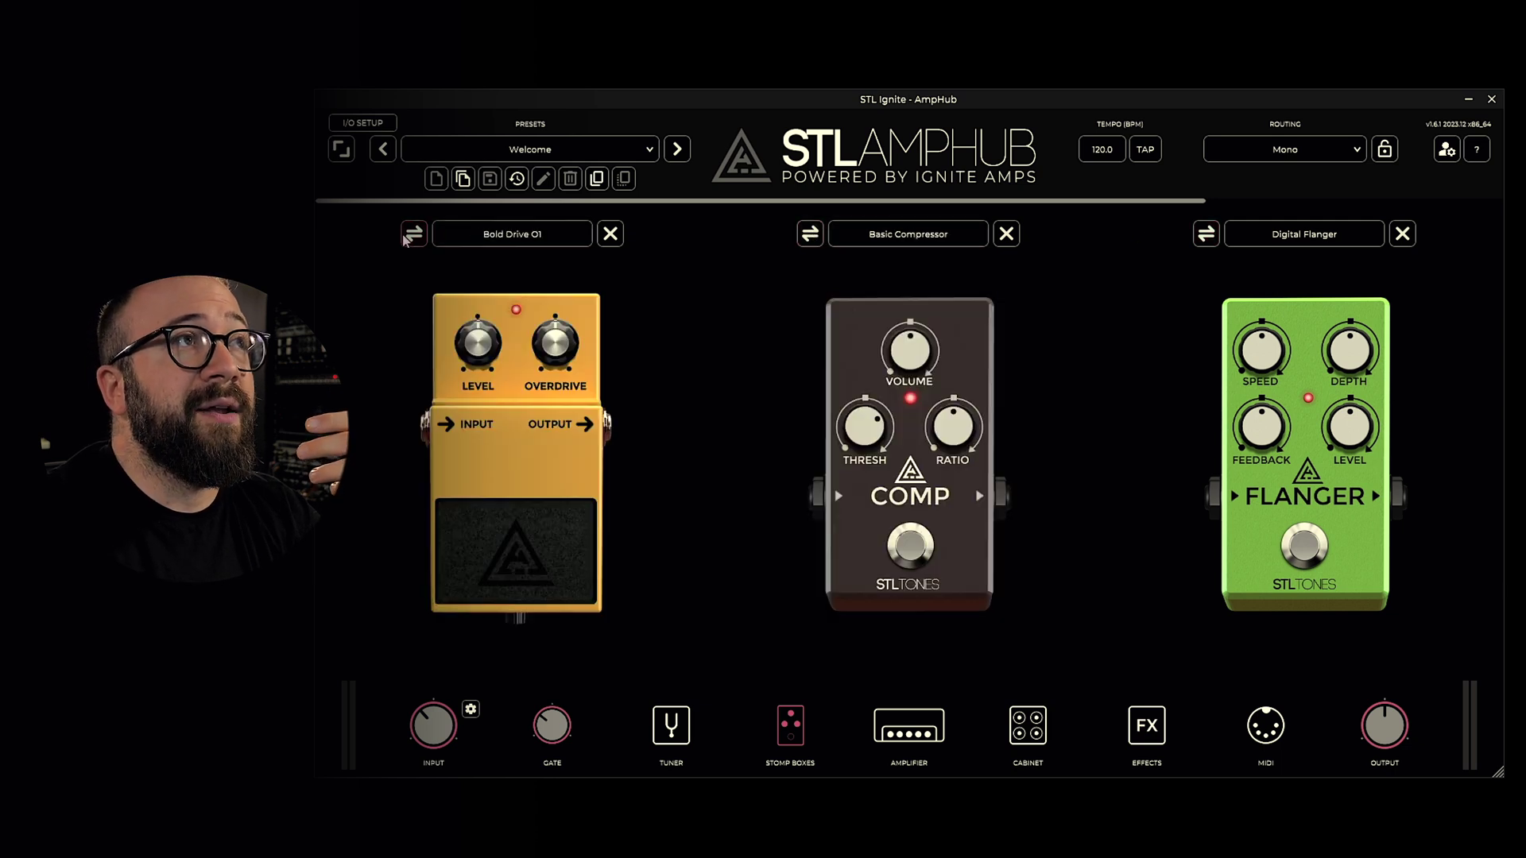
click(409, 236)
click(810, 235)
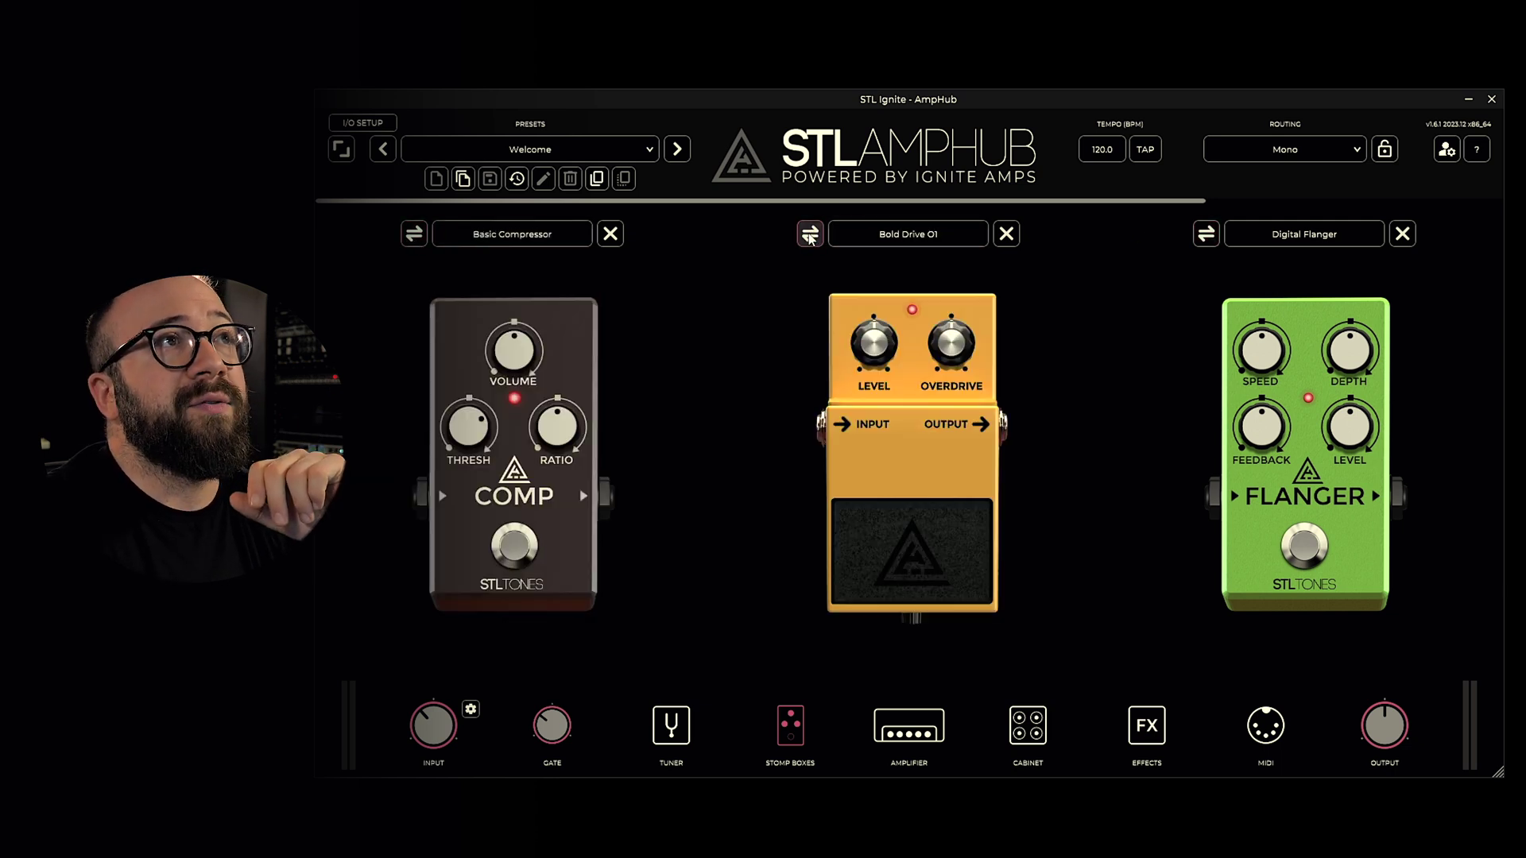
click(1207, 236)
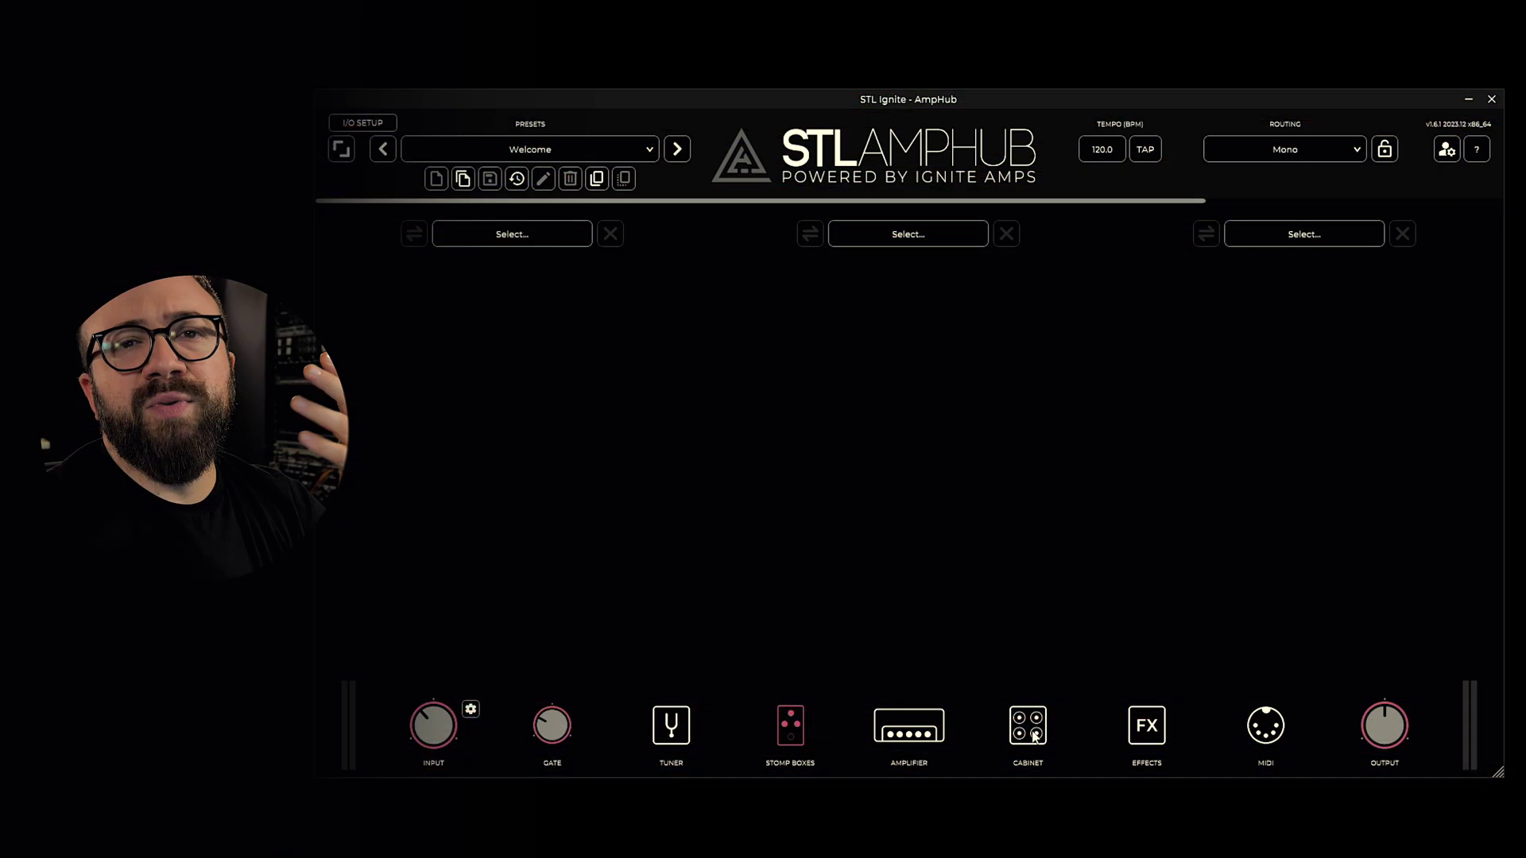
Step: Load the 4x12 Bogart SL V30 with the Dyn 57 microphone in the first cabinet and reposition its microphone on the speaker
click(1033, 738)
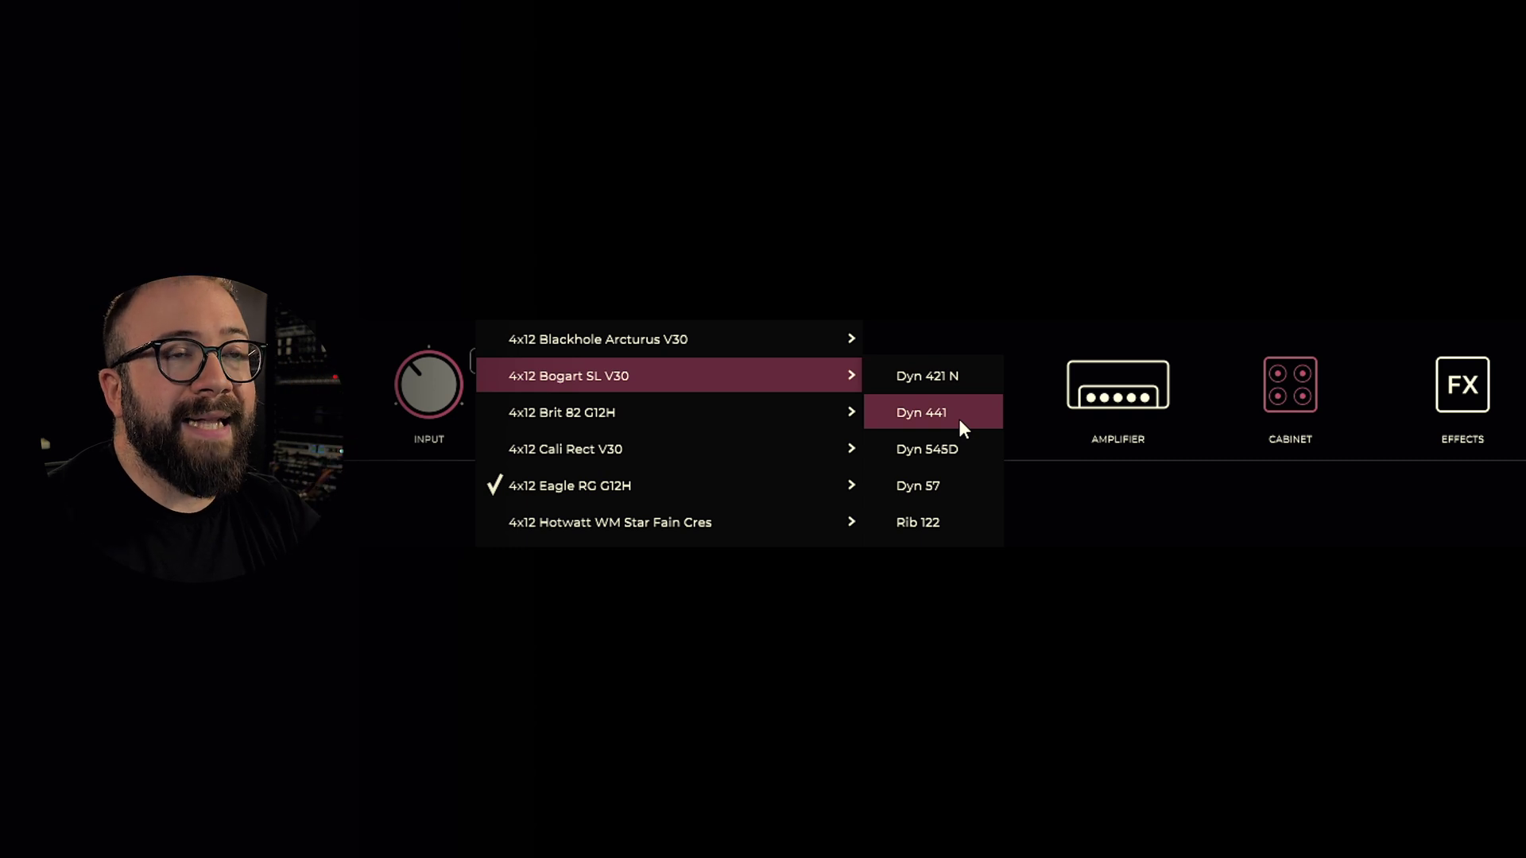
click(938, 486)
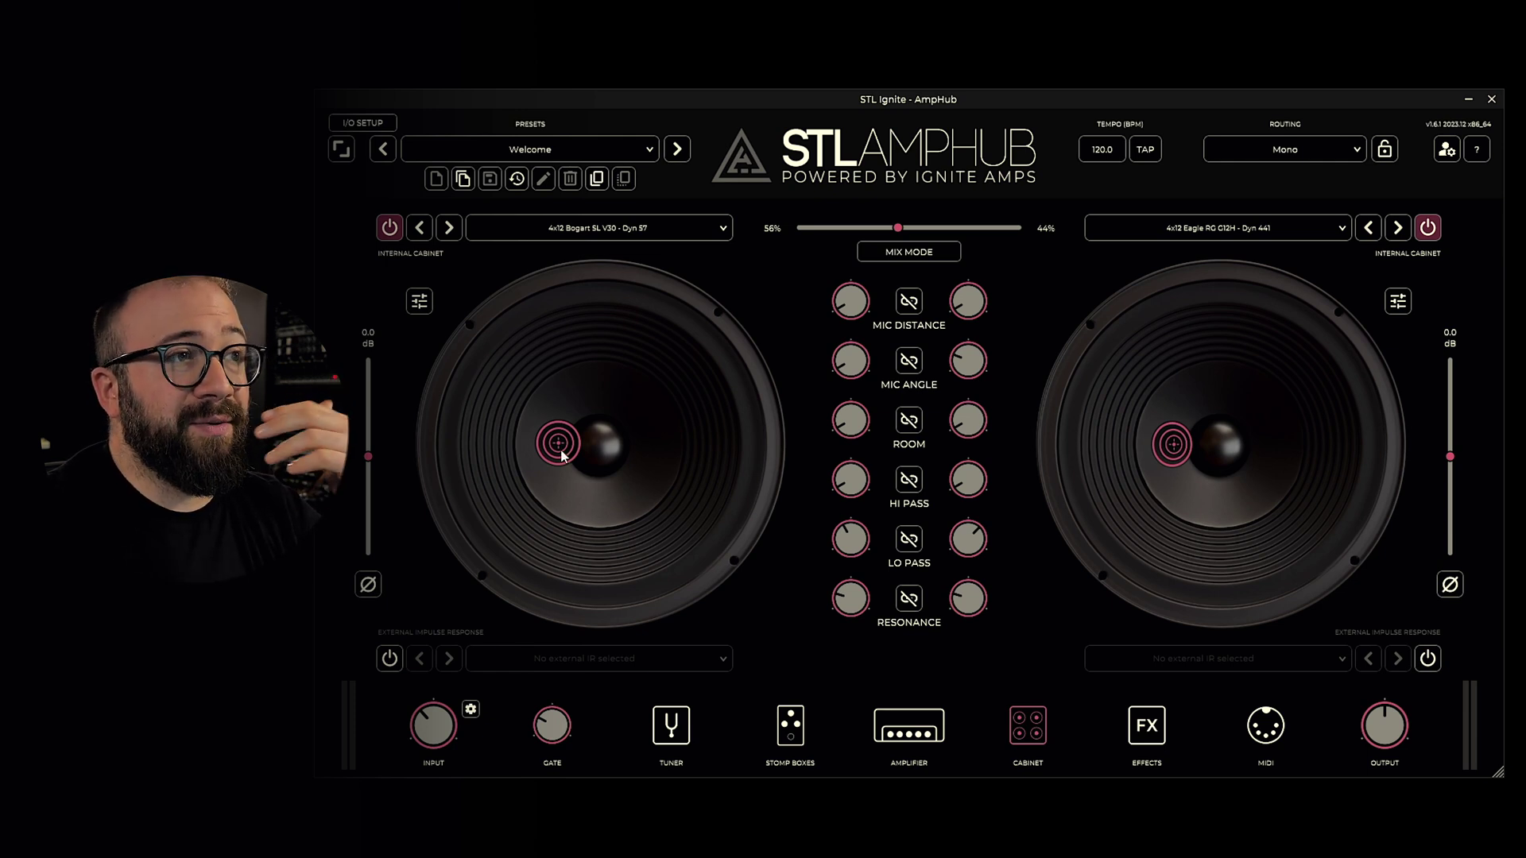
mouse_move(561, 455)
mouse_down()
mouse_move(581, 477)
mouse_move(614, 403)
mouse_move(562, 497)
mouse_move(532, 447)
mouse_up()
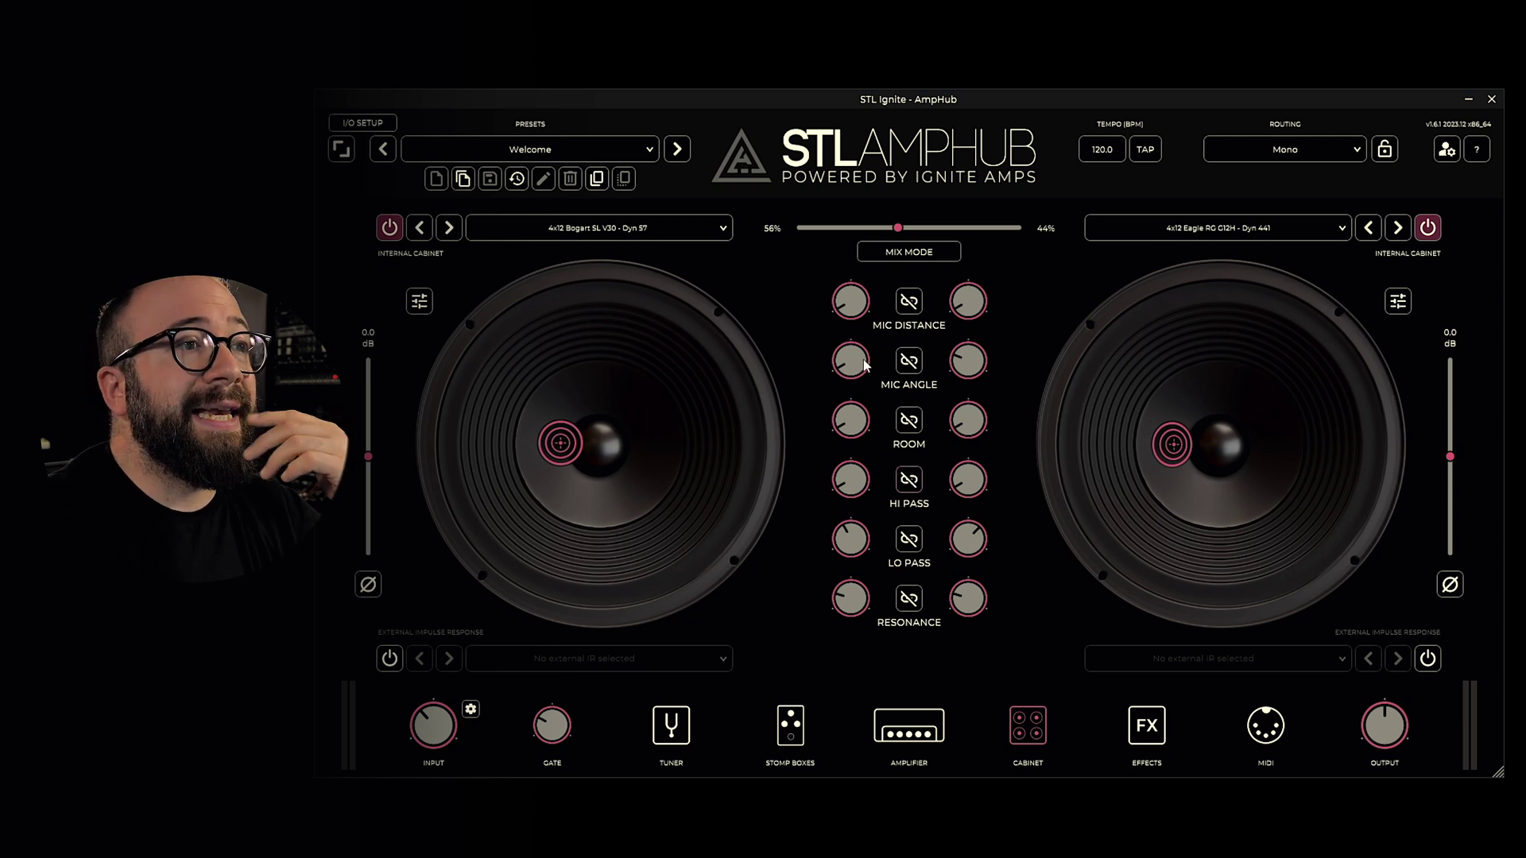
Step: Link the hi-pass filters of both cabinets and set them to 80 Hz
click(908, 480)
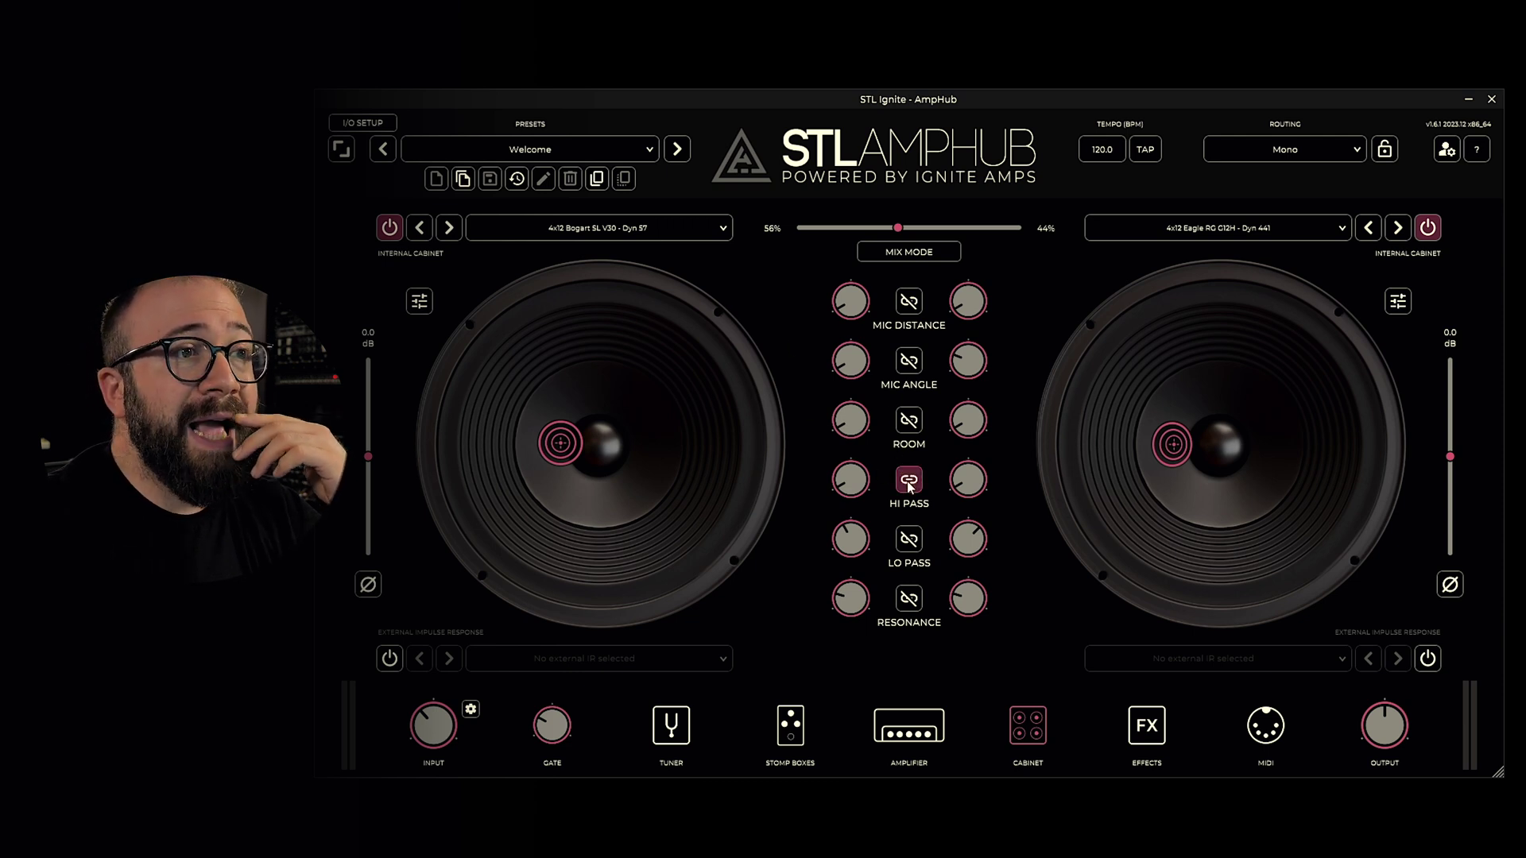
mouse_move(861, 477)
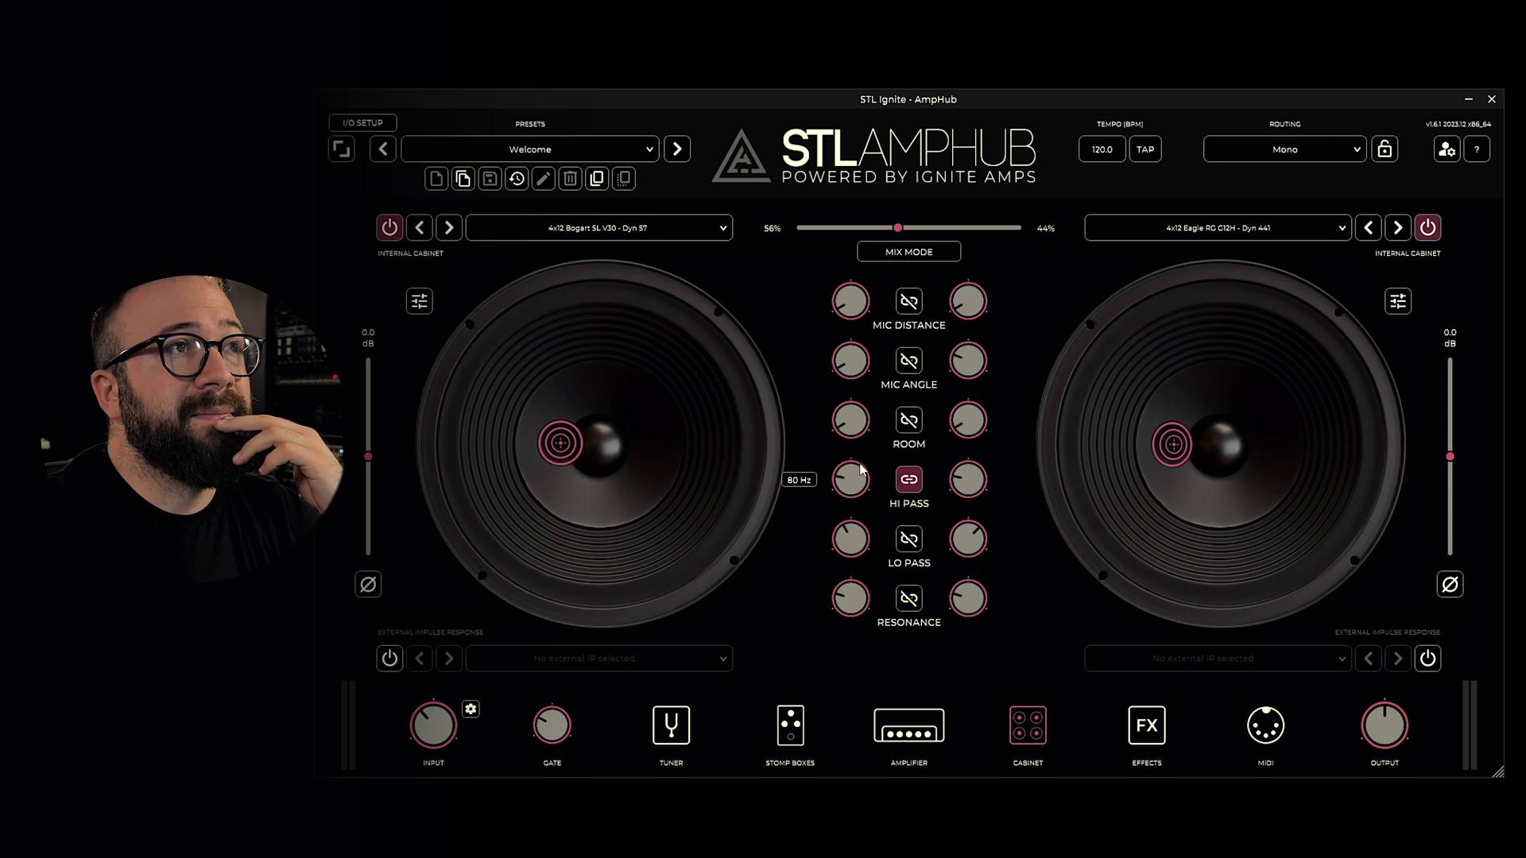
drag(860, 477, 860, 472)
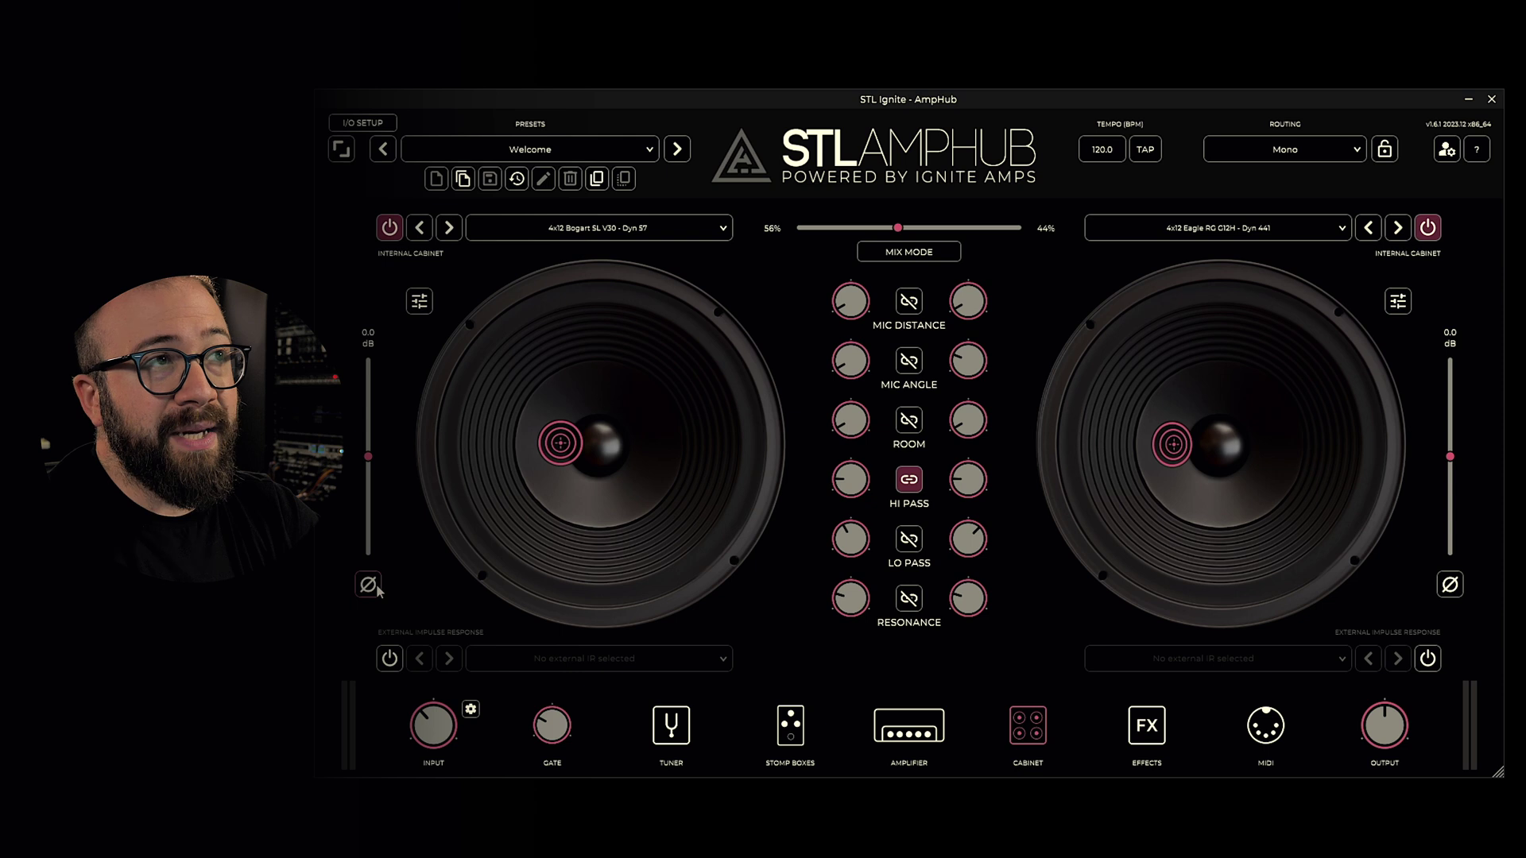
Step: Set the cabinet mix to 70% / 30% and switch the two cabinets from mix mode to pan mode
click(867, 229)
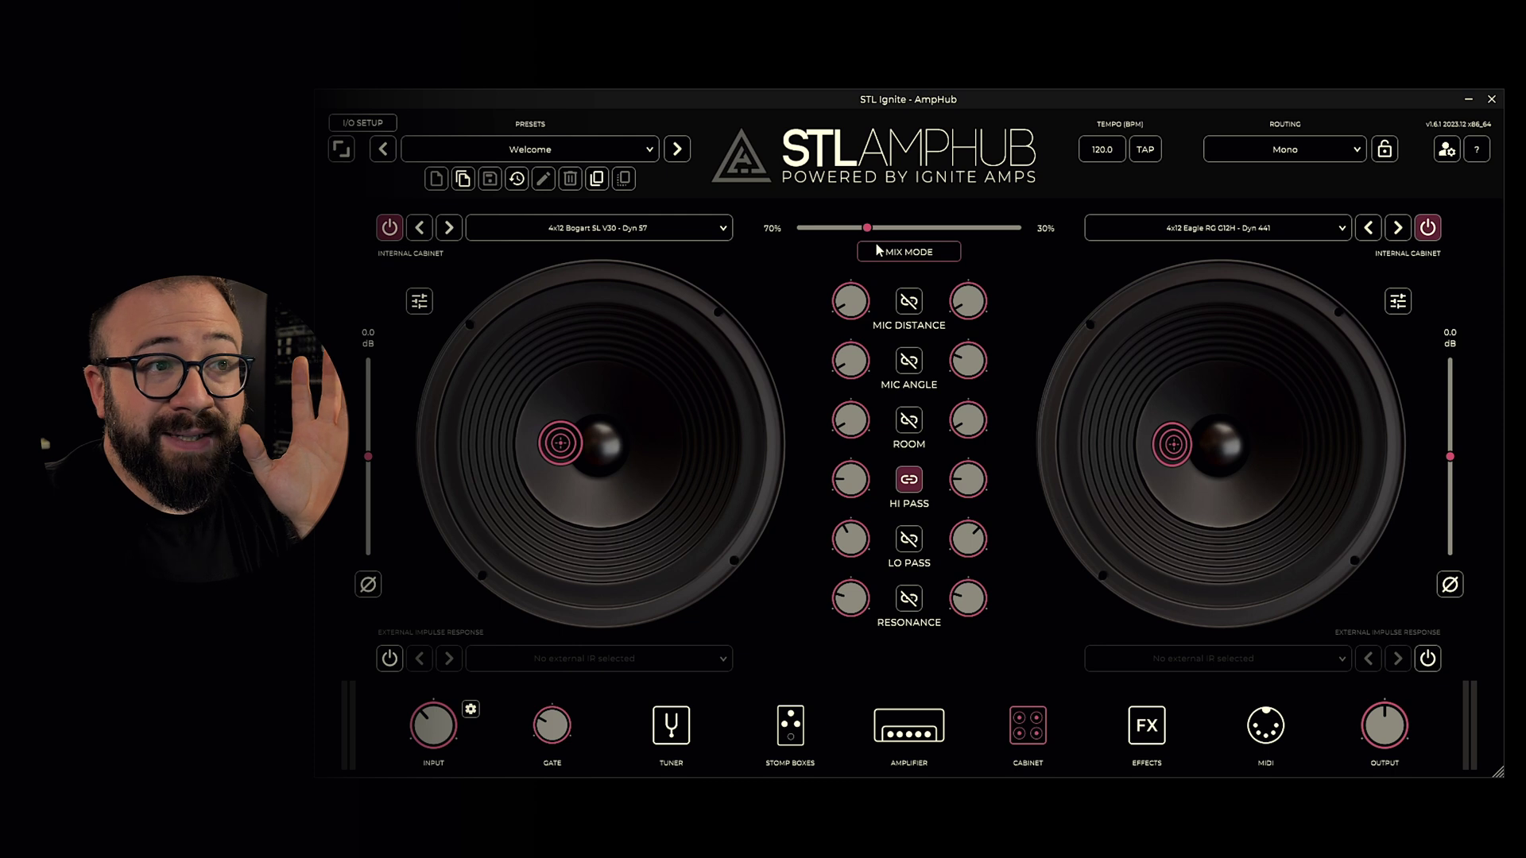
click(914, 255)
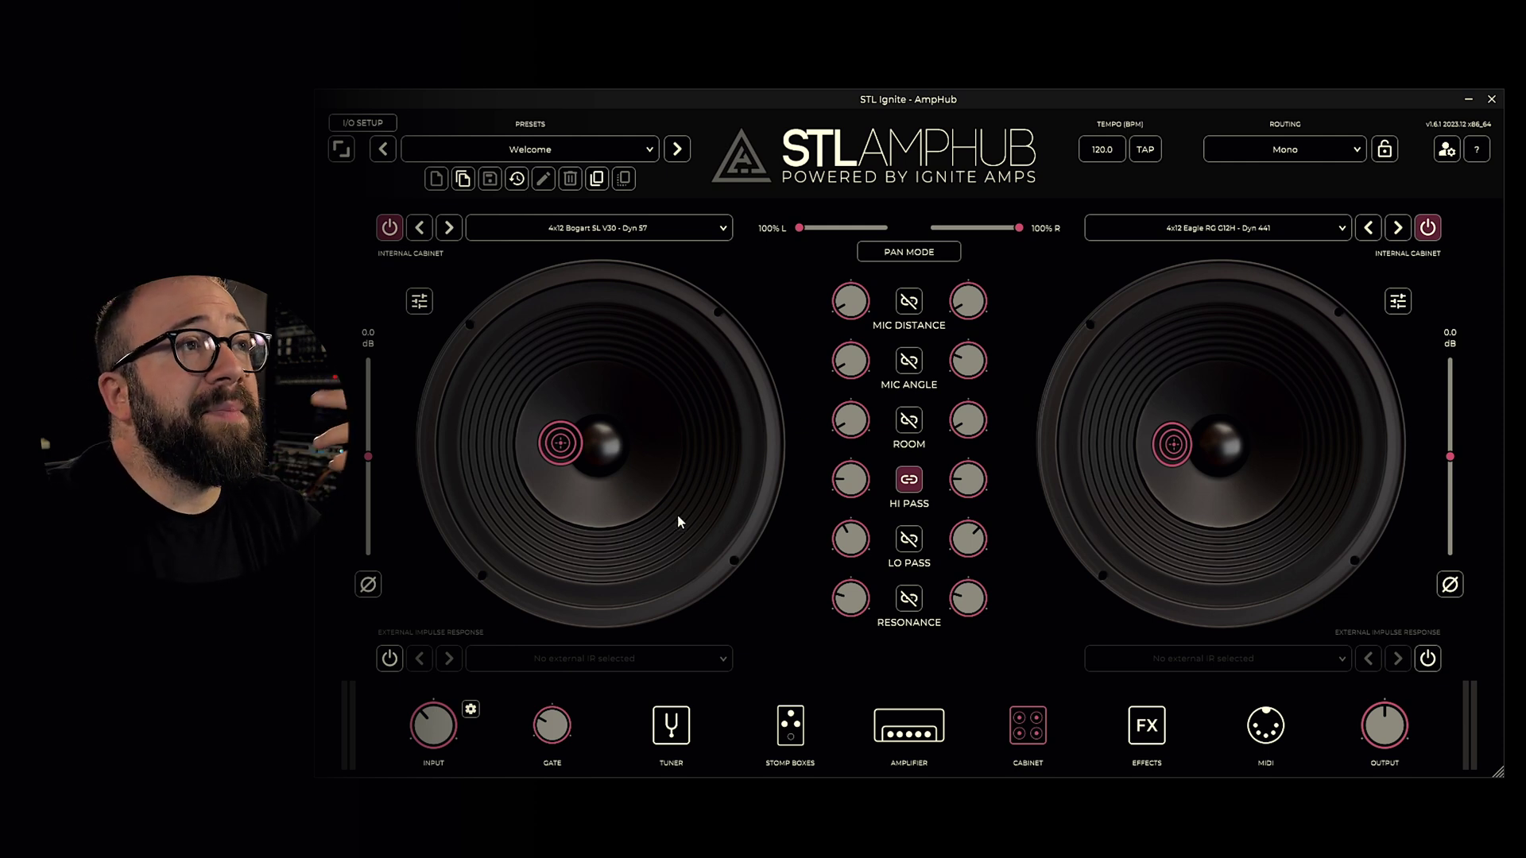
Step: Enable the first cabinet's external impulse response, view its load option, and switch back to the internal cabinet
click(390, 658)
click(534, 655)
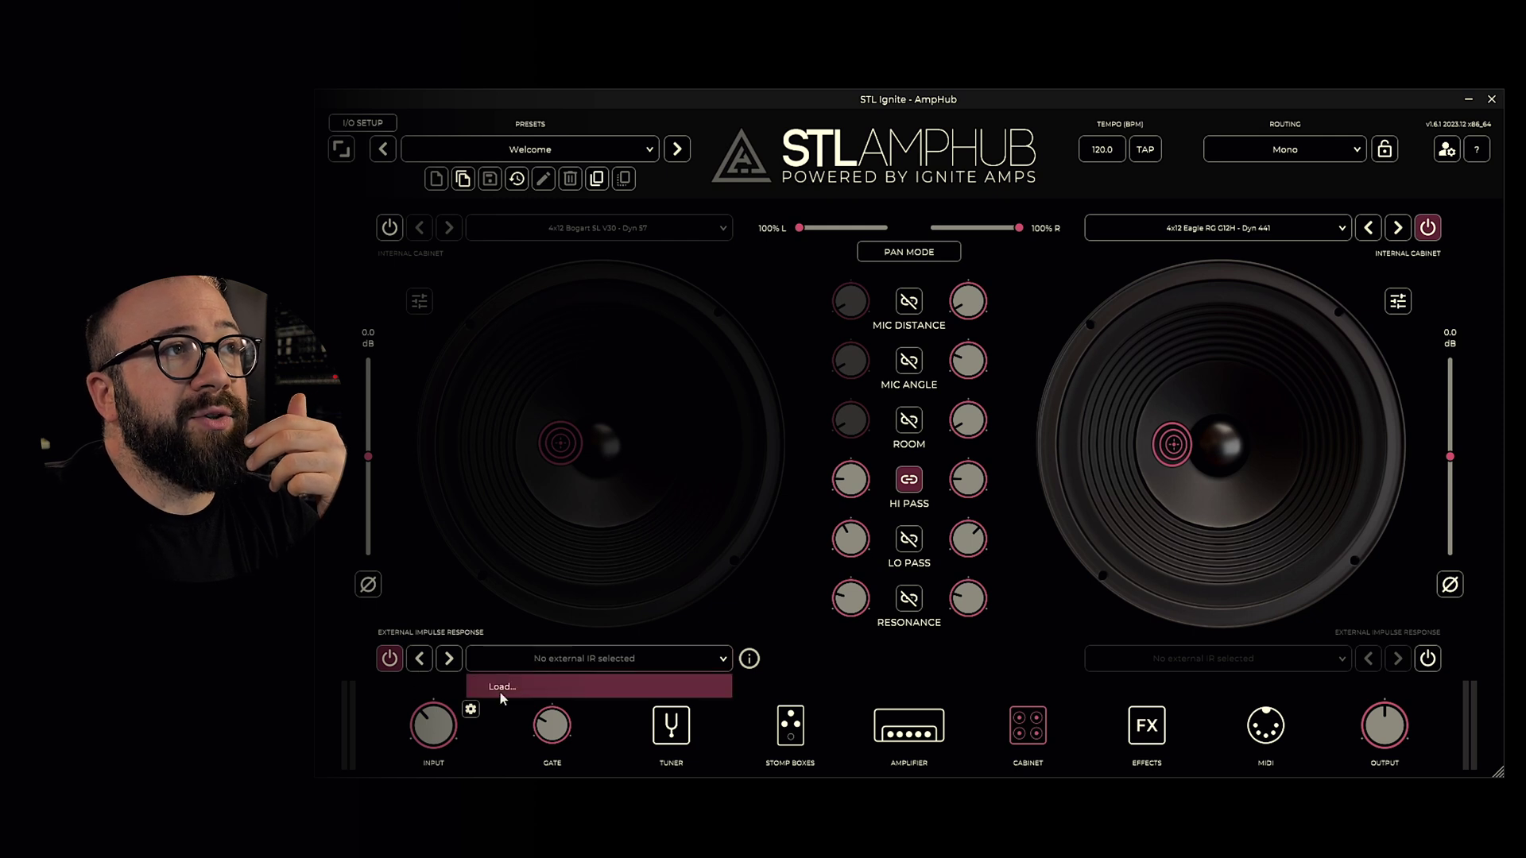
click(401, 661)
click(390, 229)
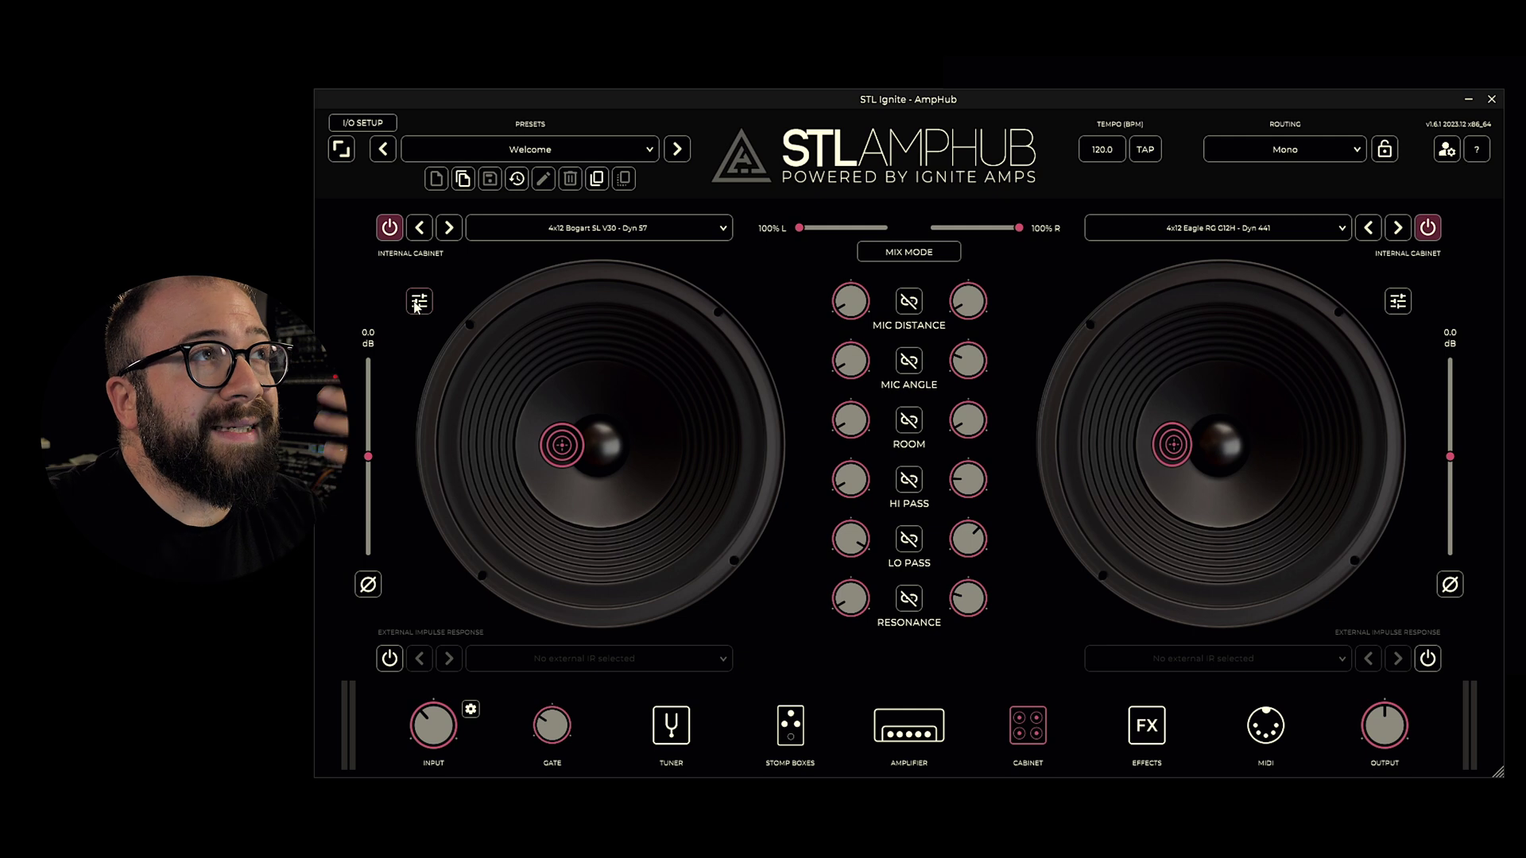
Step: Open the additional settings of the first cabinet
click(419, 304)
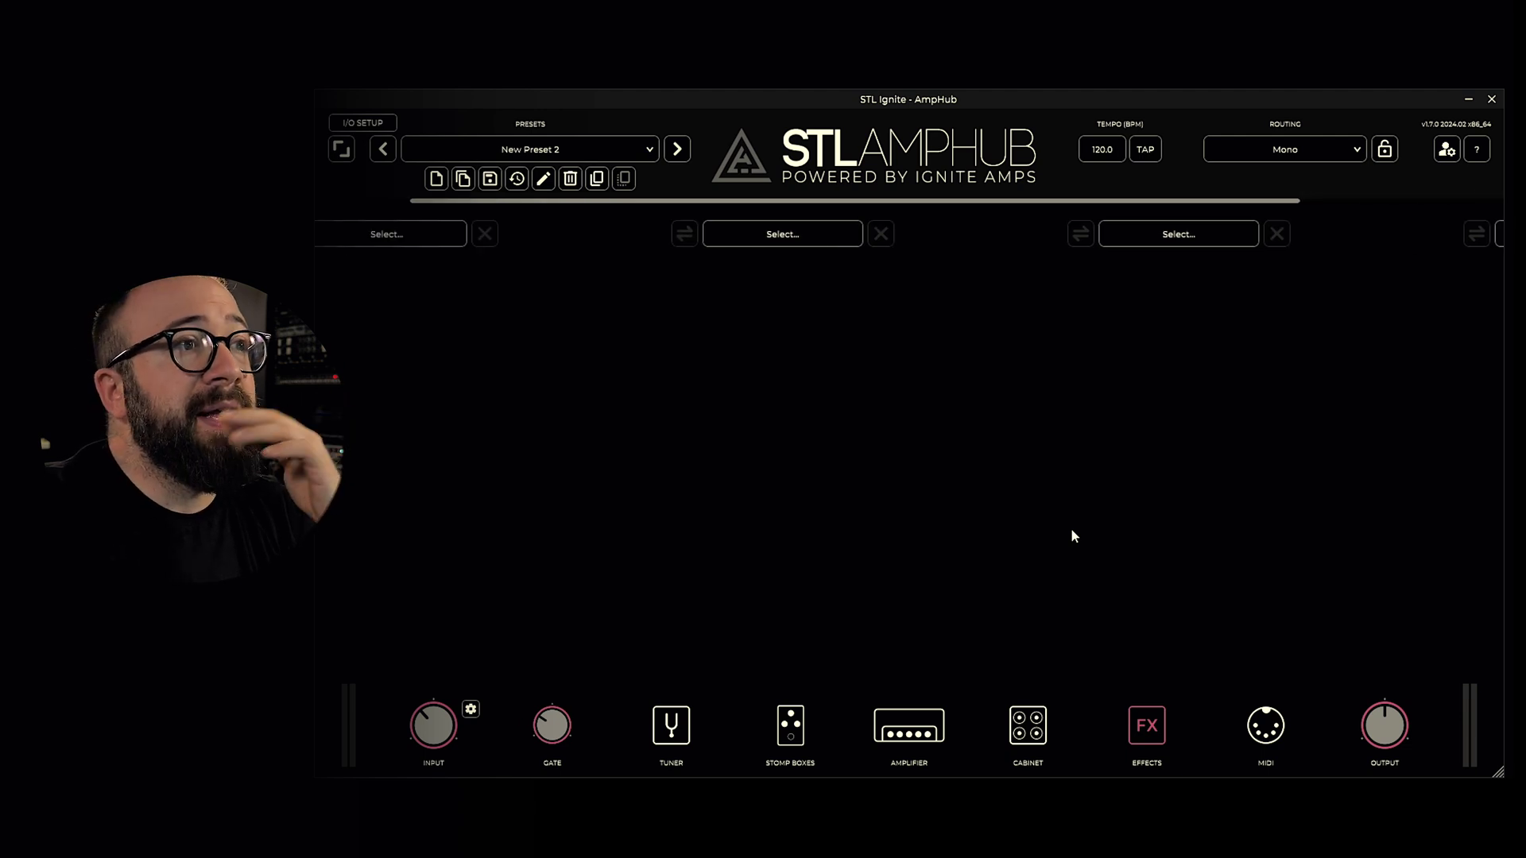
Step: Load the Digital Delay into the first effects slot and the Digital Reverb into the second
click(517, 237)
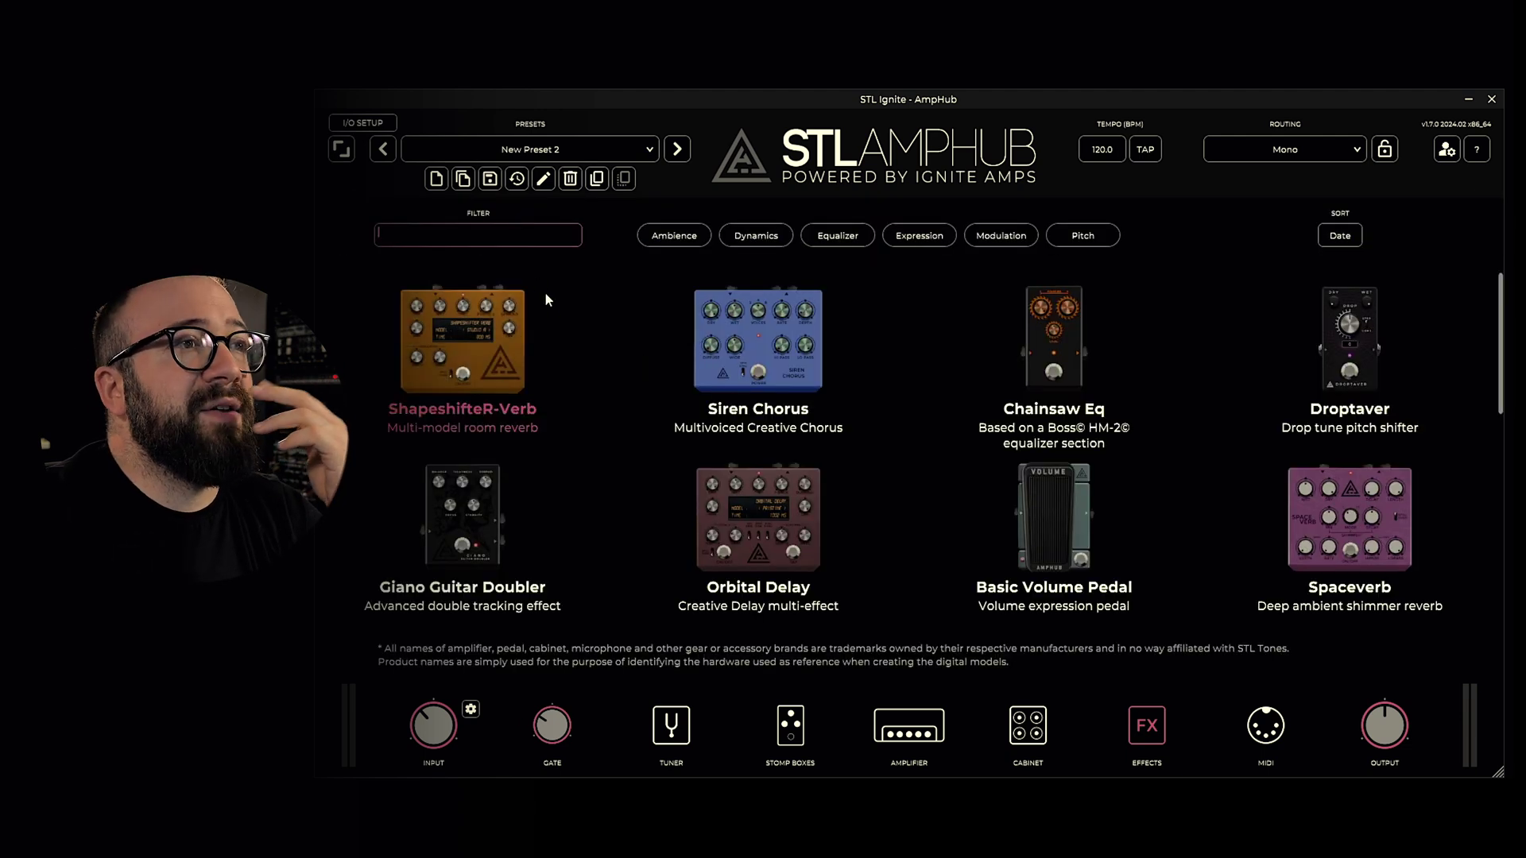
scroll(622, 389, down, 4)
scroll(621, 390, down, 3)
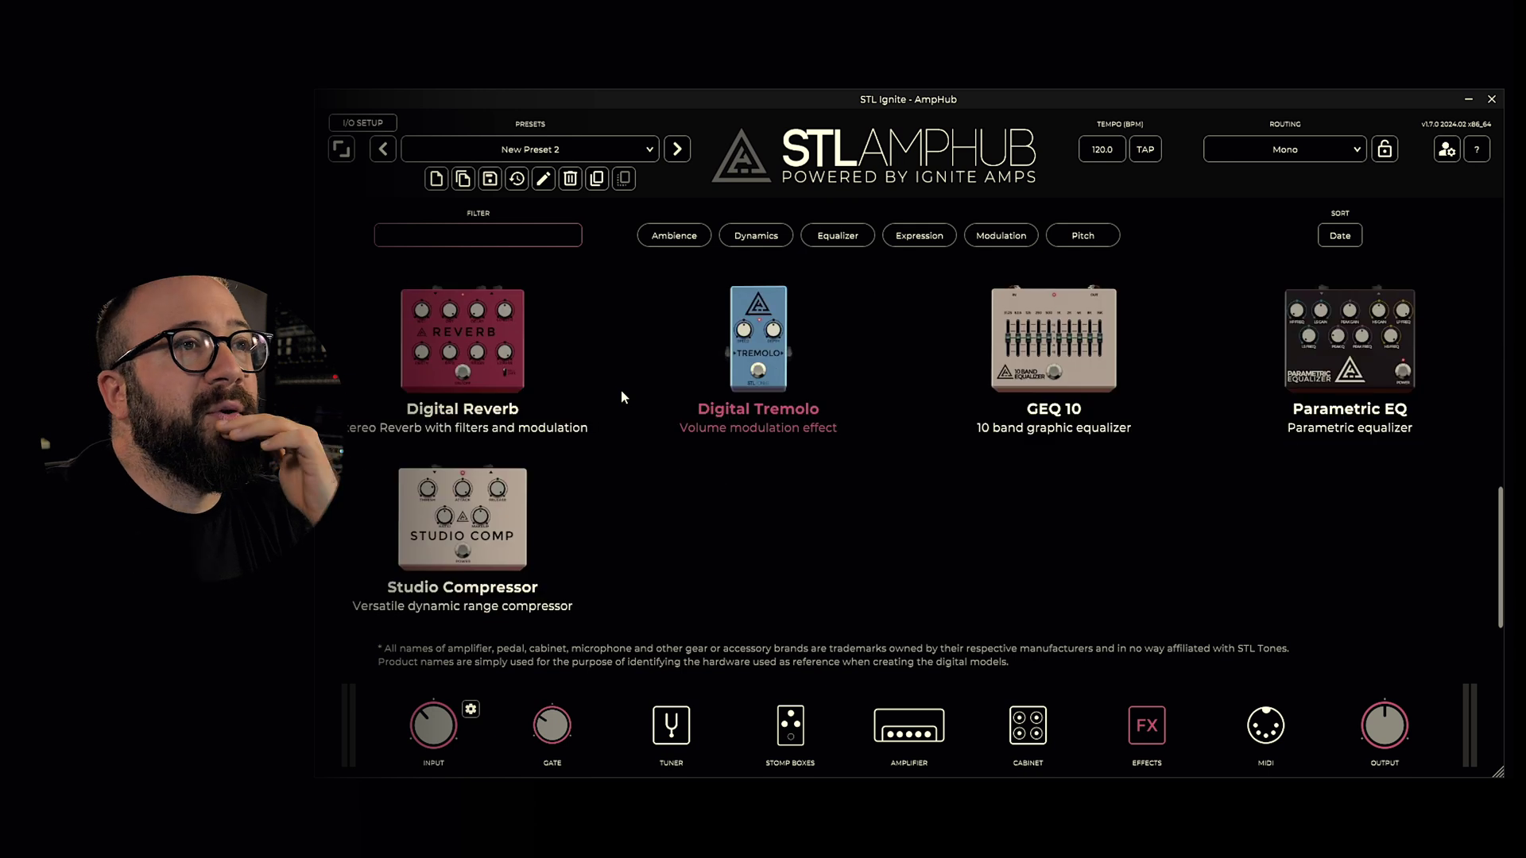
scroll(621, 407, up, 5)
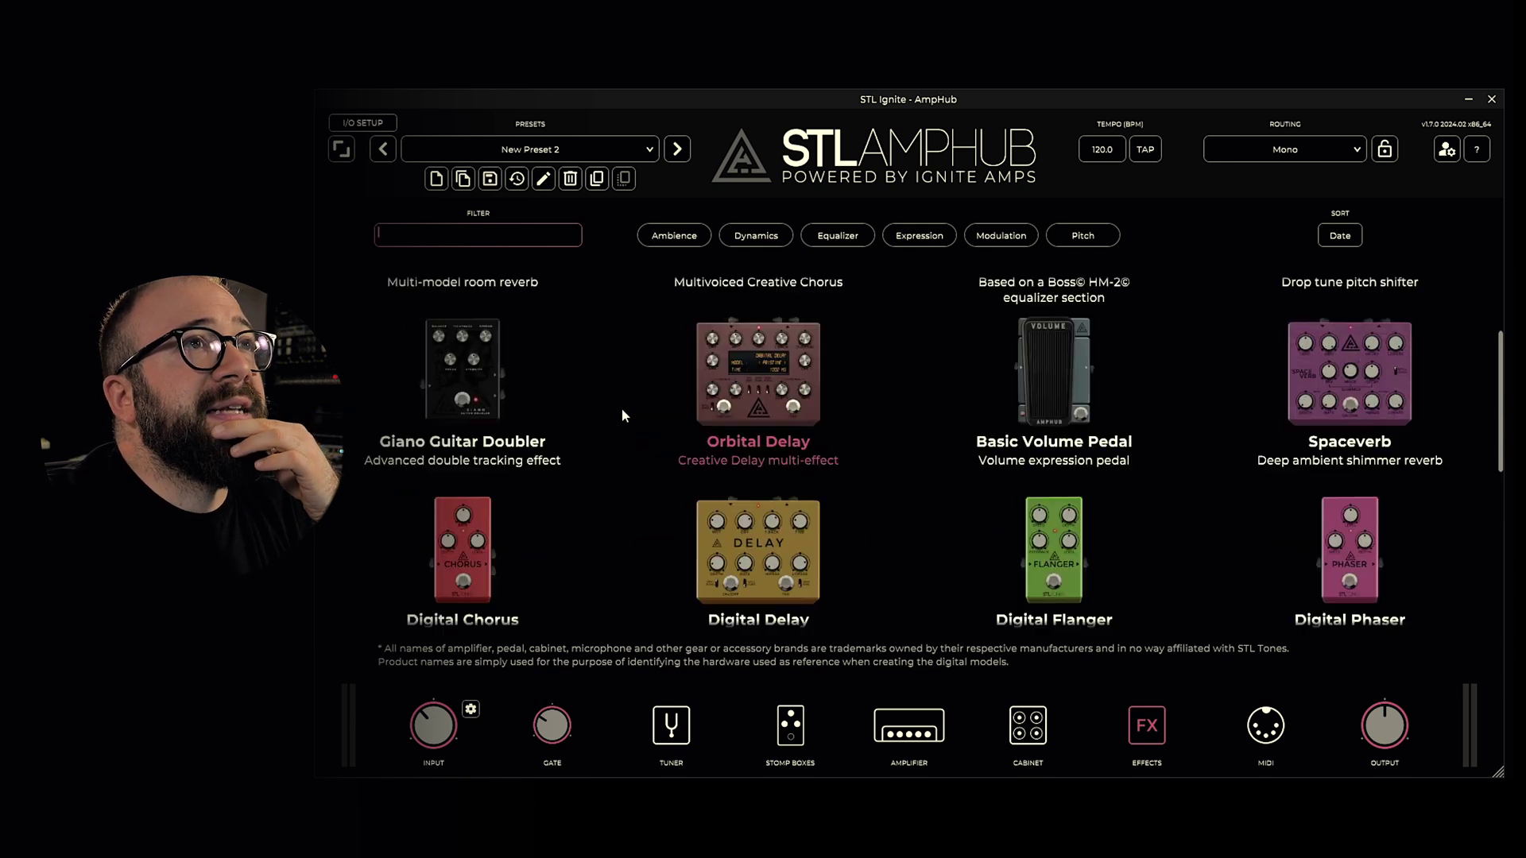
scroll(623, 413, down, 3)
click(757, 358)
click(886, 233)
click(488, 543)
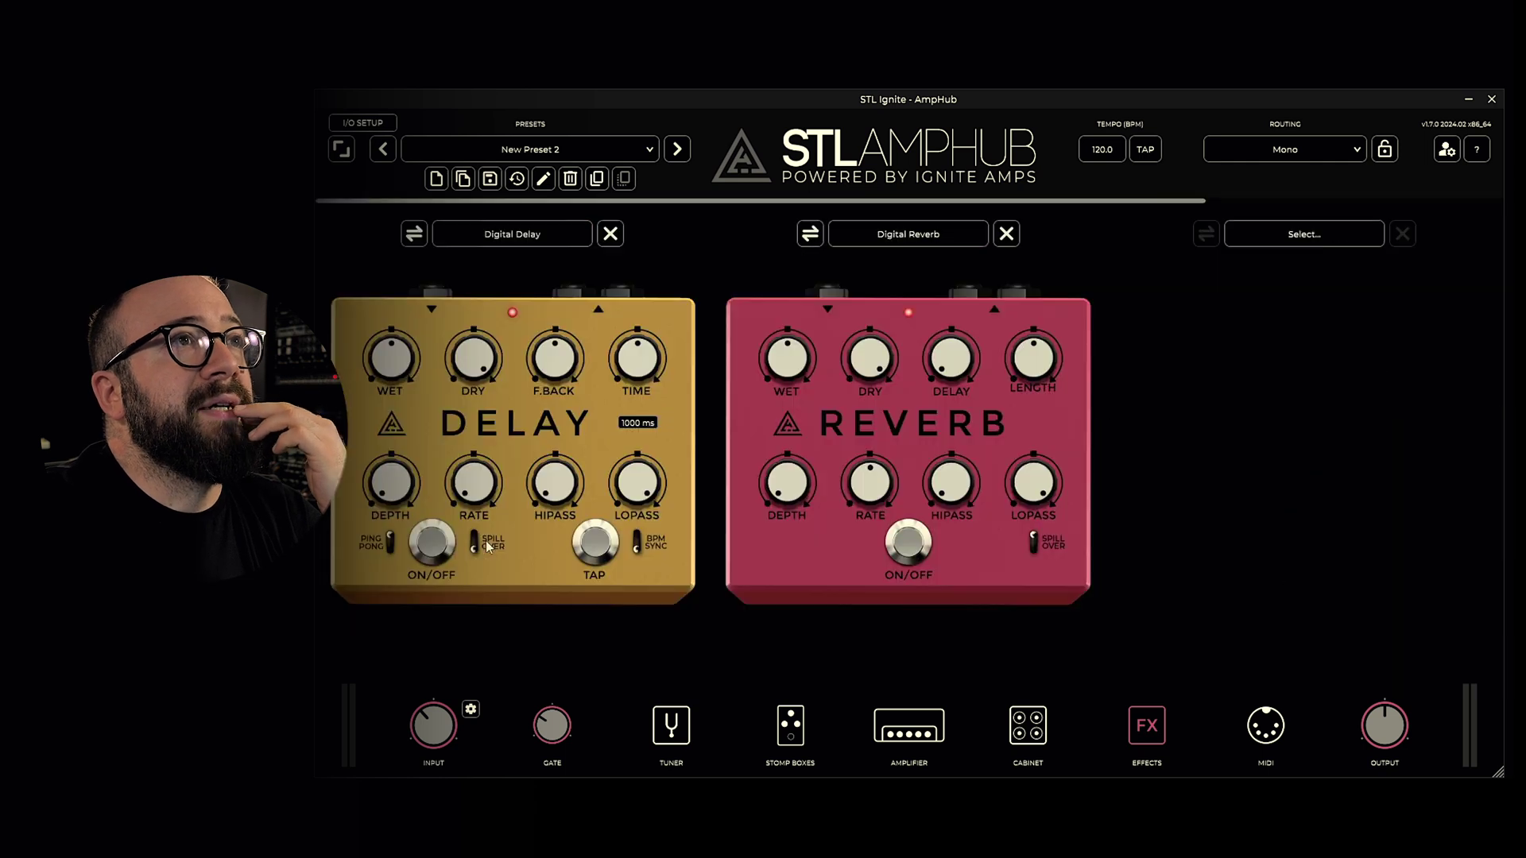
Step: Search the effects library for "siren" and load the Siren Chorus into the third slot
click(1280, 239)
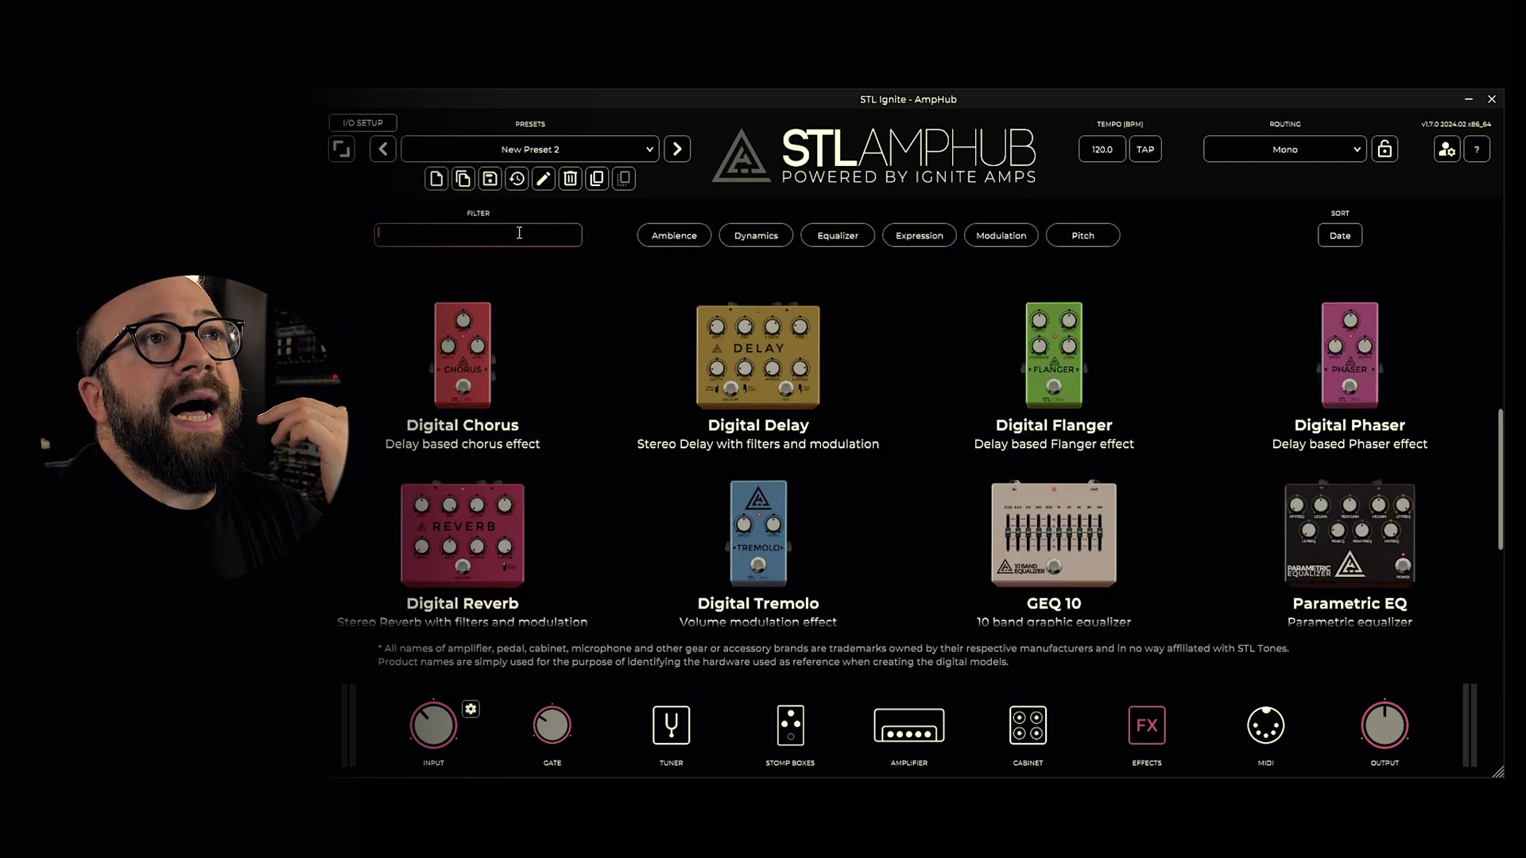
text(siren)
click(437, 335)
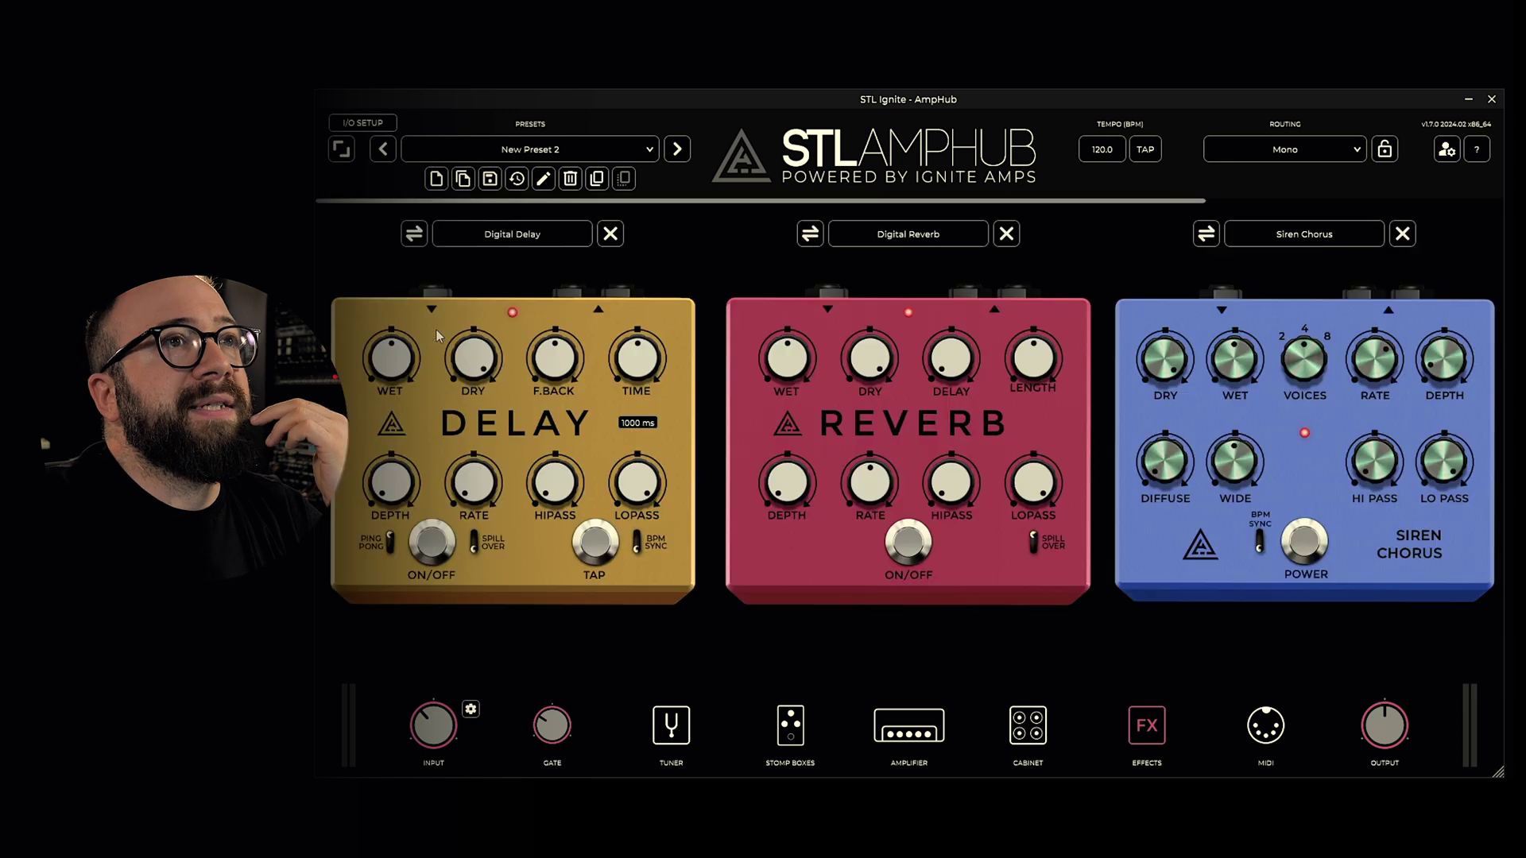
Step: Swap the positions of the Digital Reverb and Siren Chorus, and put both effects back in their original order
click(810, 235)
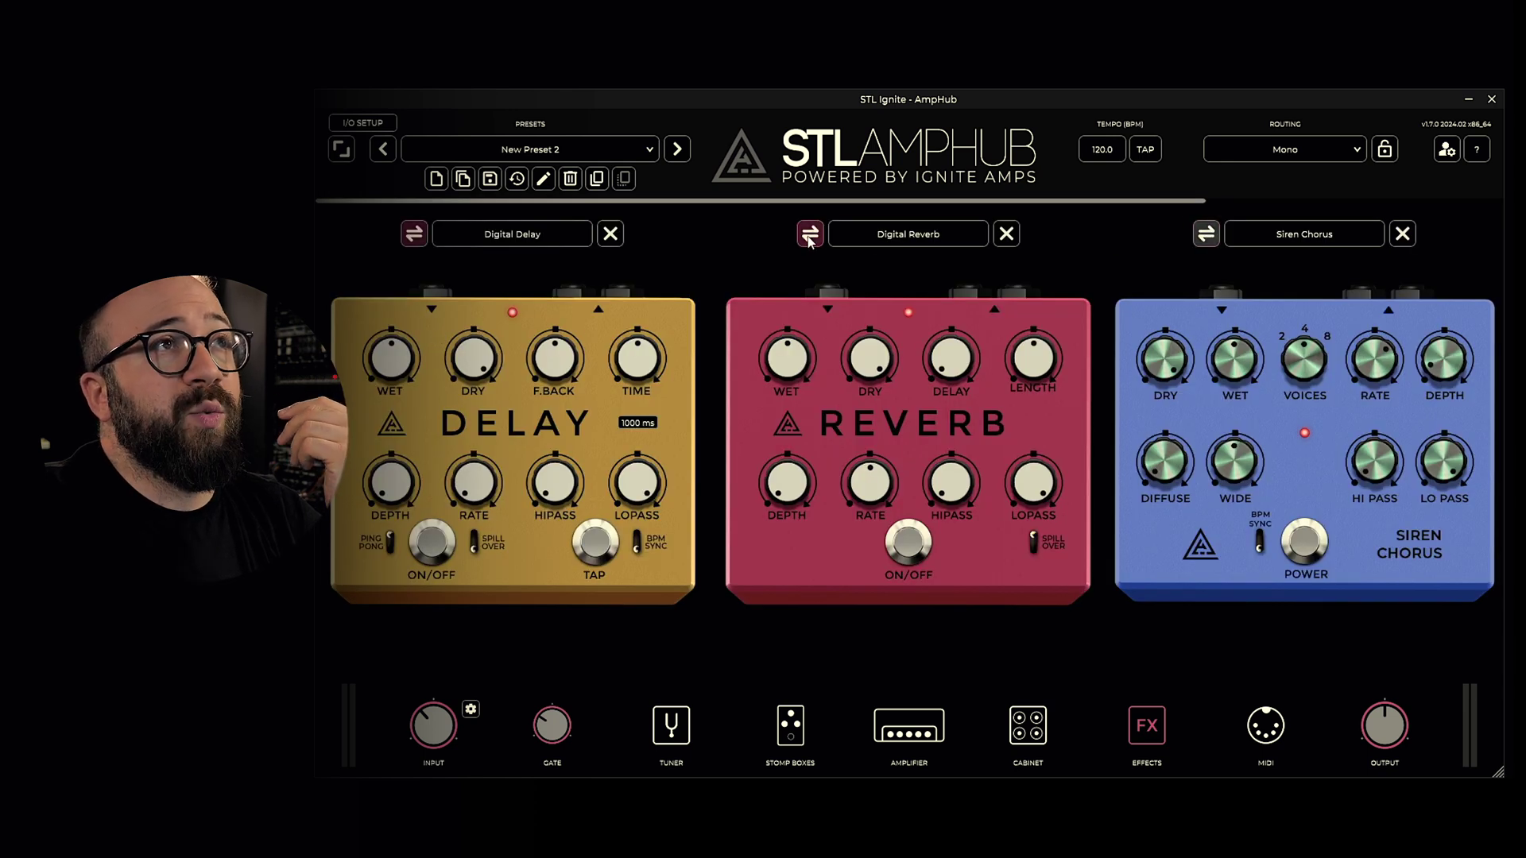
click(810, 237)
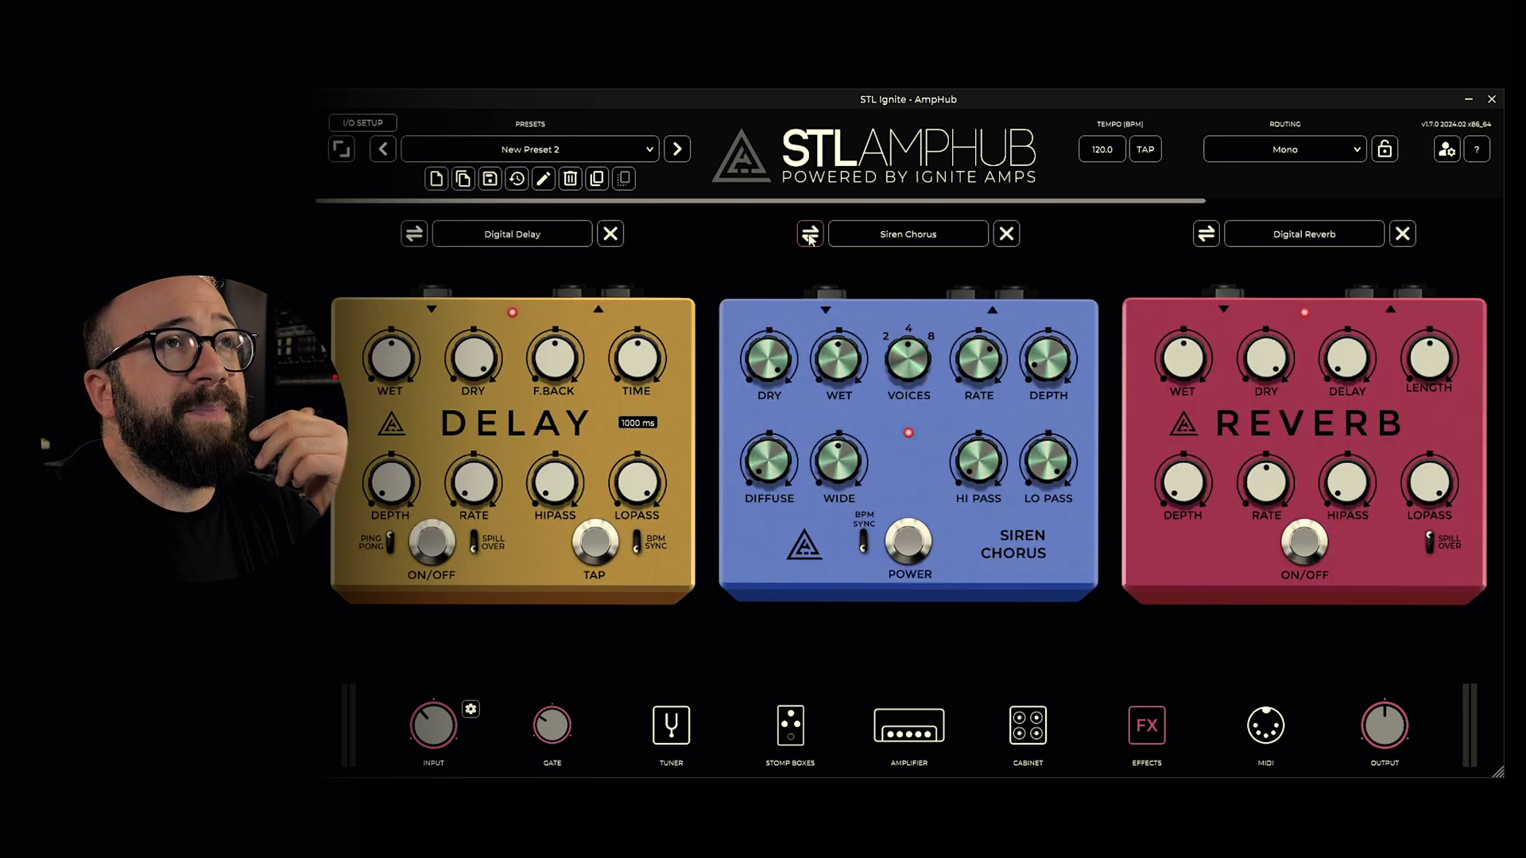
click(1200, 235)
click(811, 234)
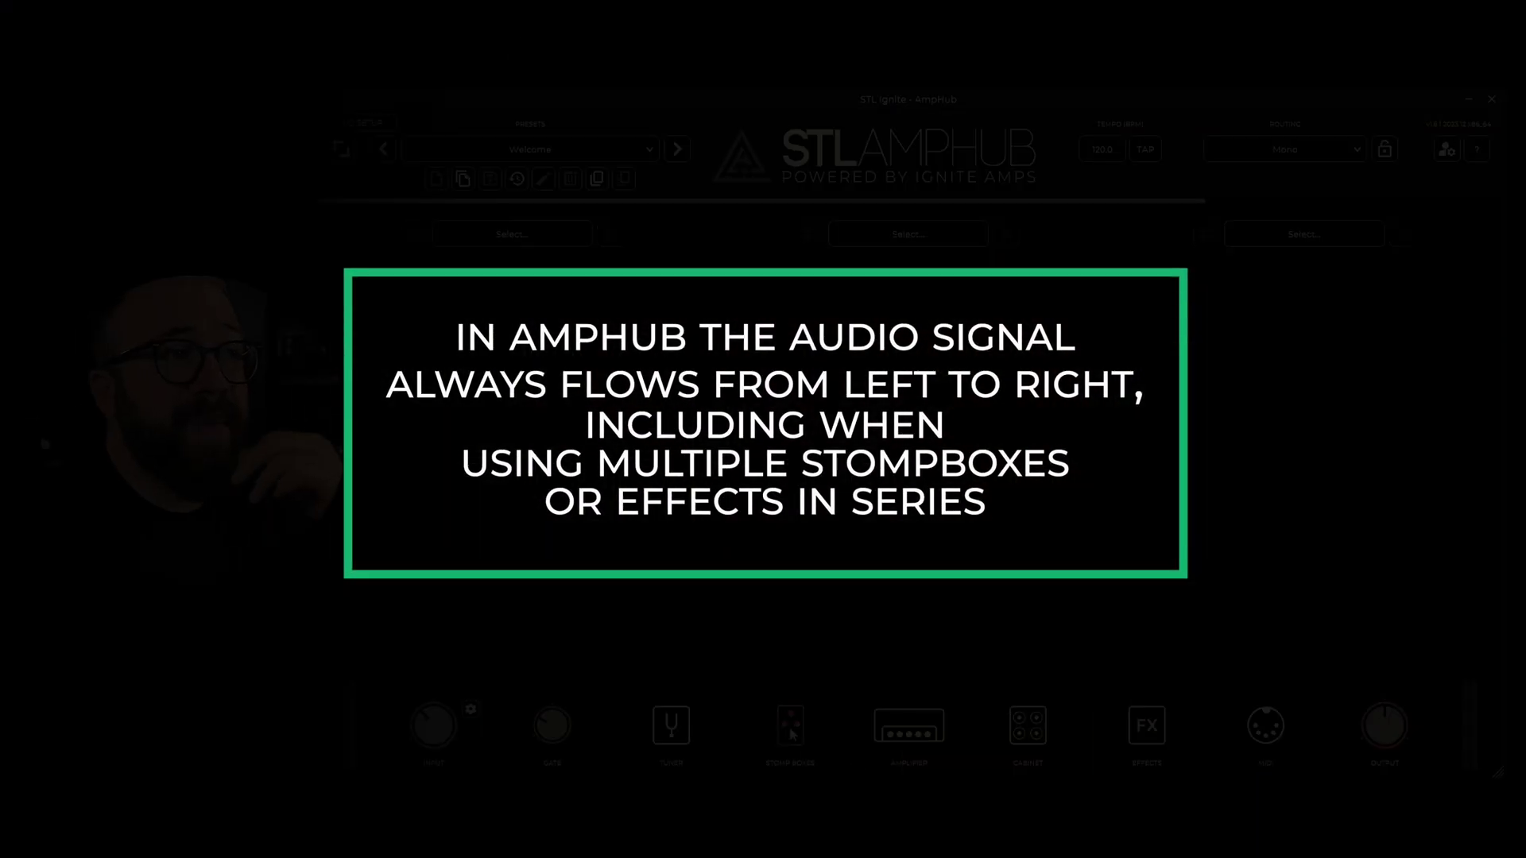
Step: View the amplifier, cabinet and effects sections in signal order, and bypass the effects section
click(911, 732)
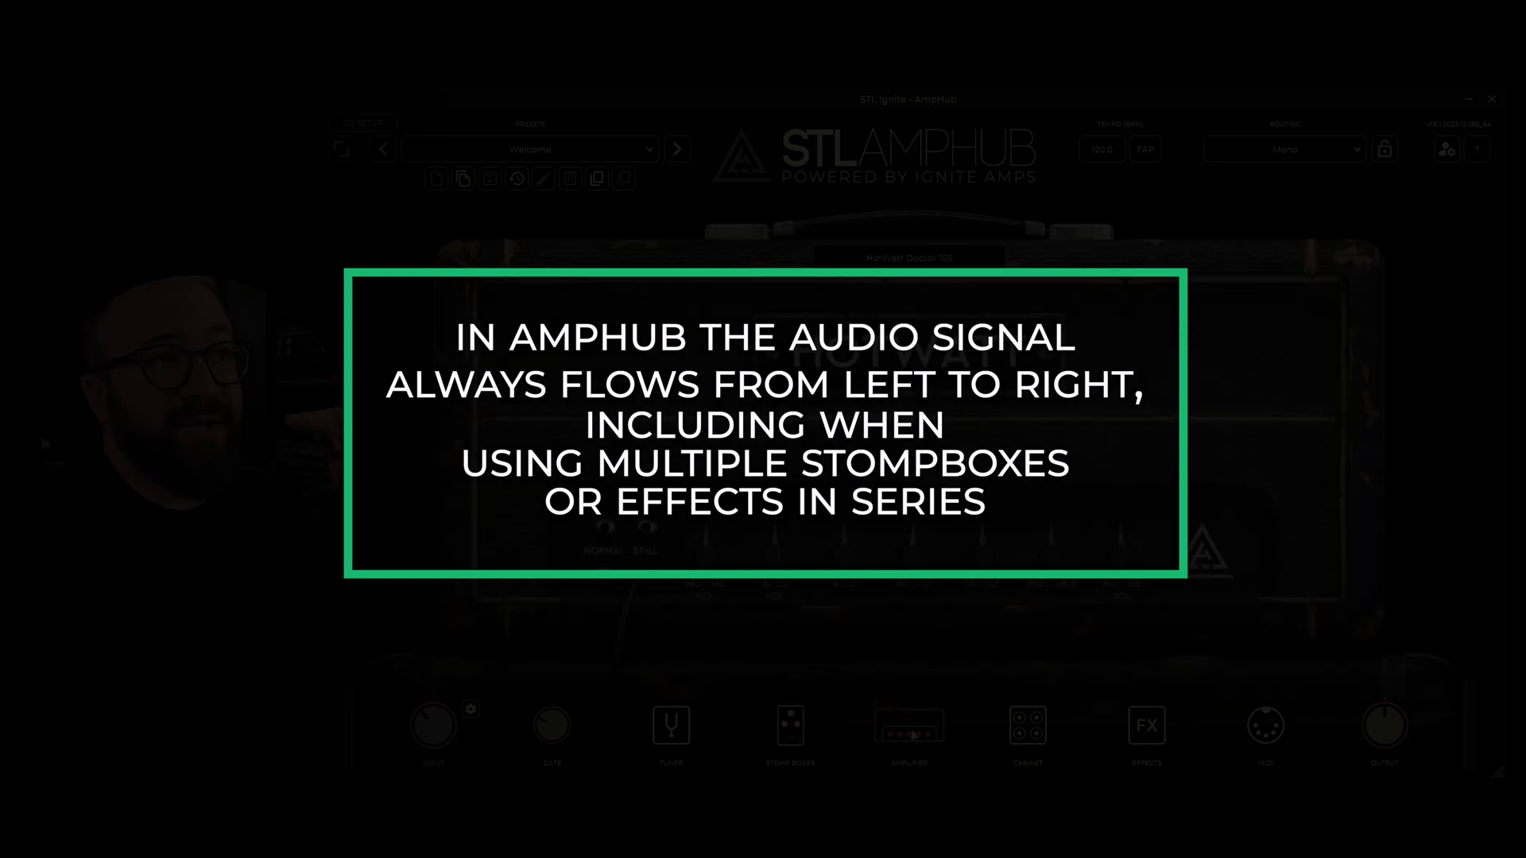
click(1028, 725)
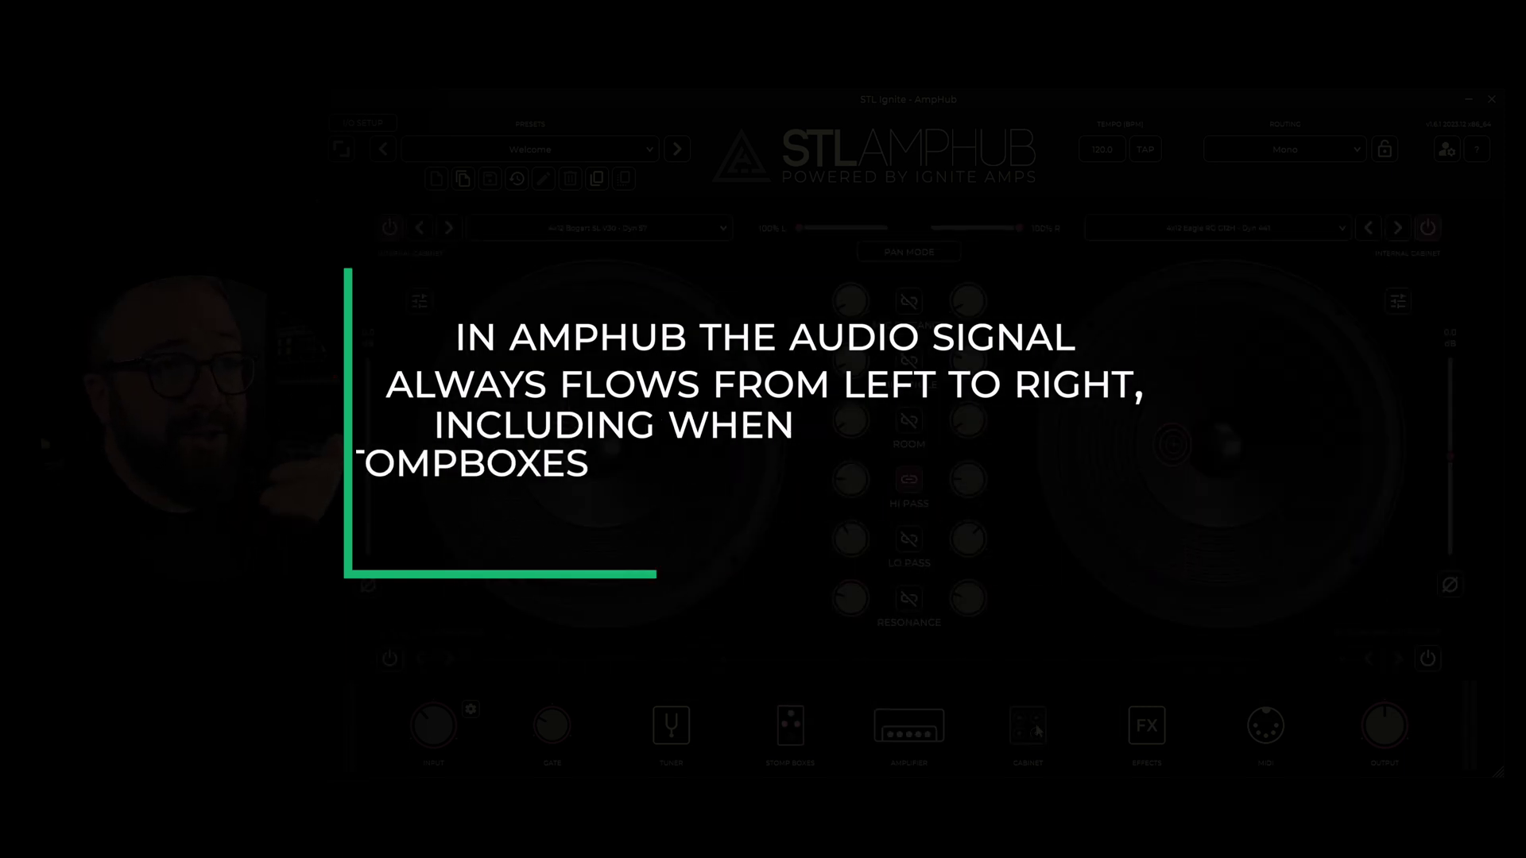
click(1160, 743)
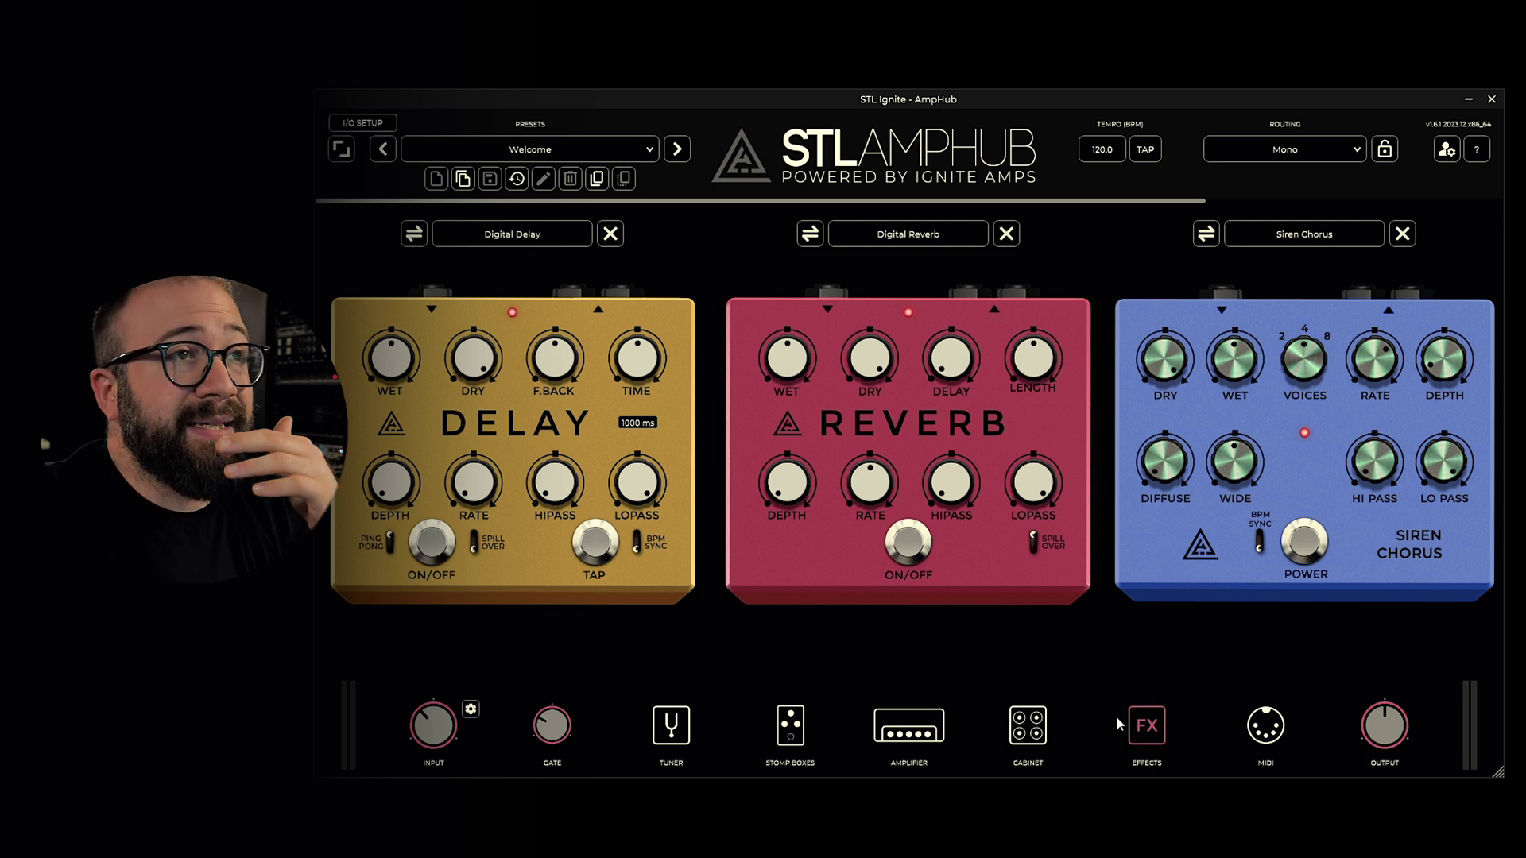
click(1139, 727)
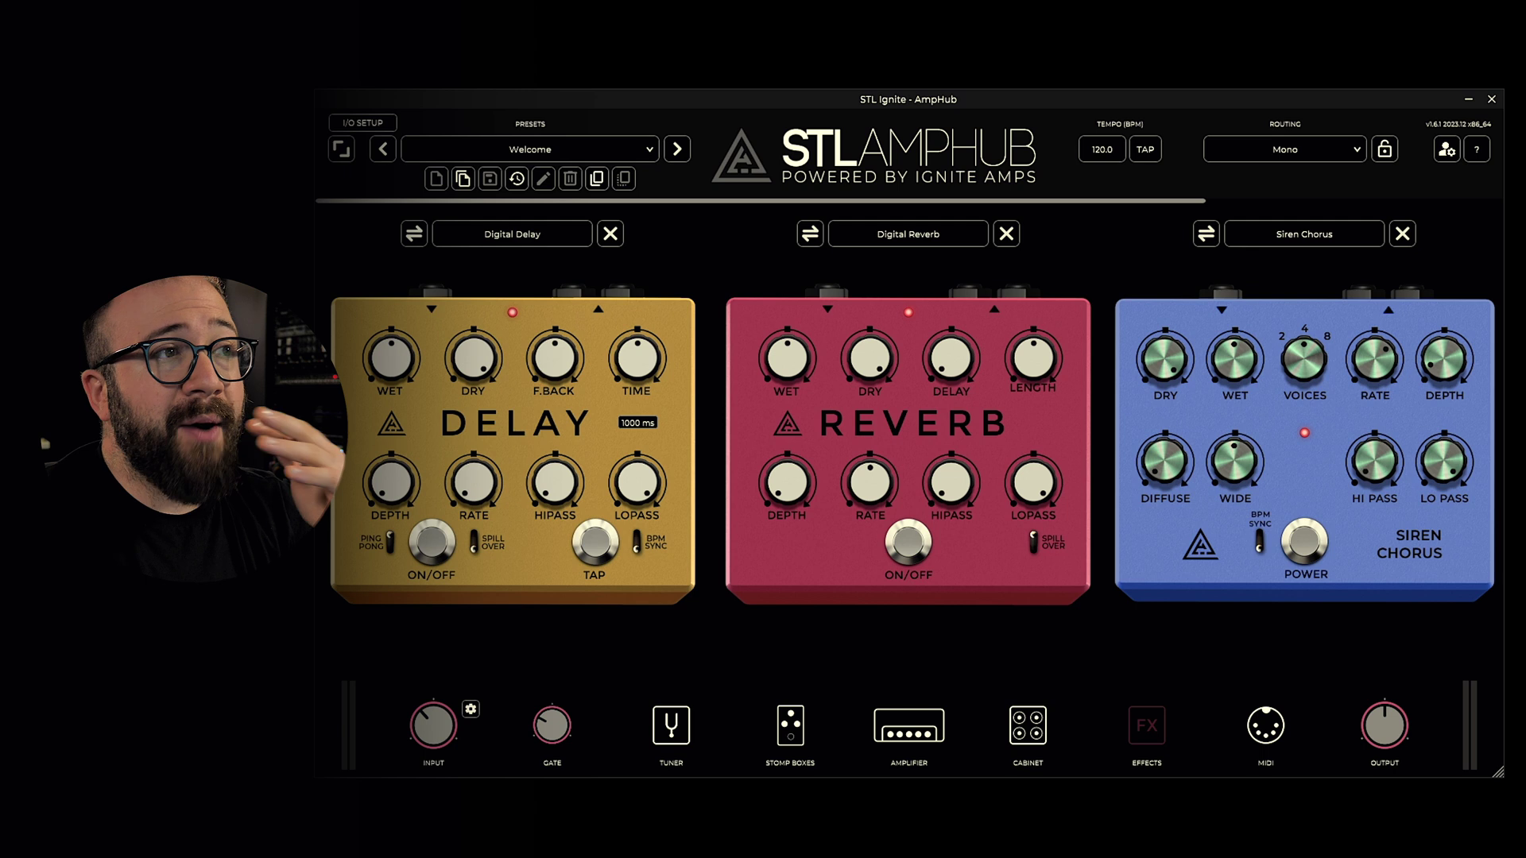
Step: Review the Mono, Mono/Stereo and Stereo routing options, keeping the routing on Mono
click(1279, 151)
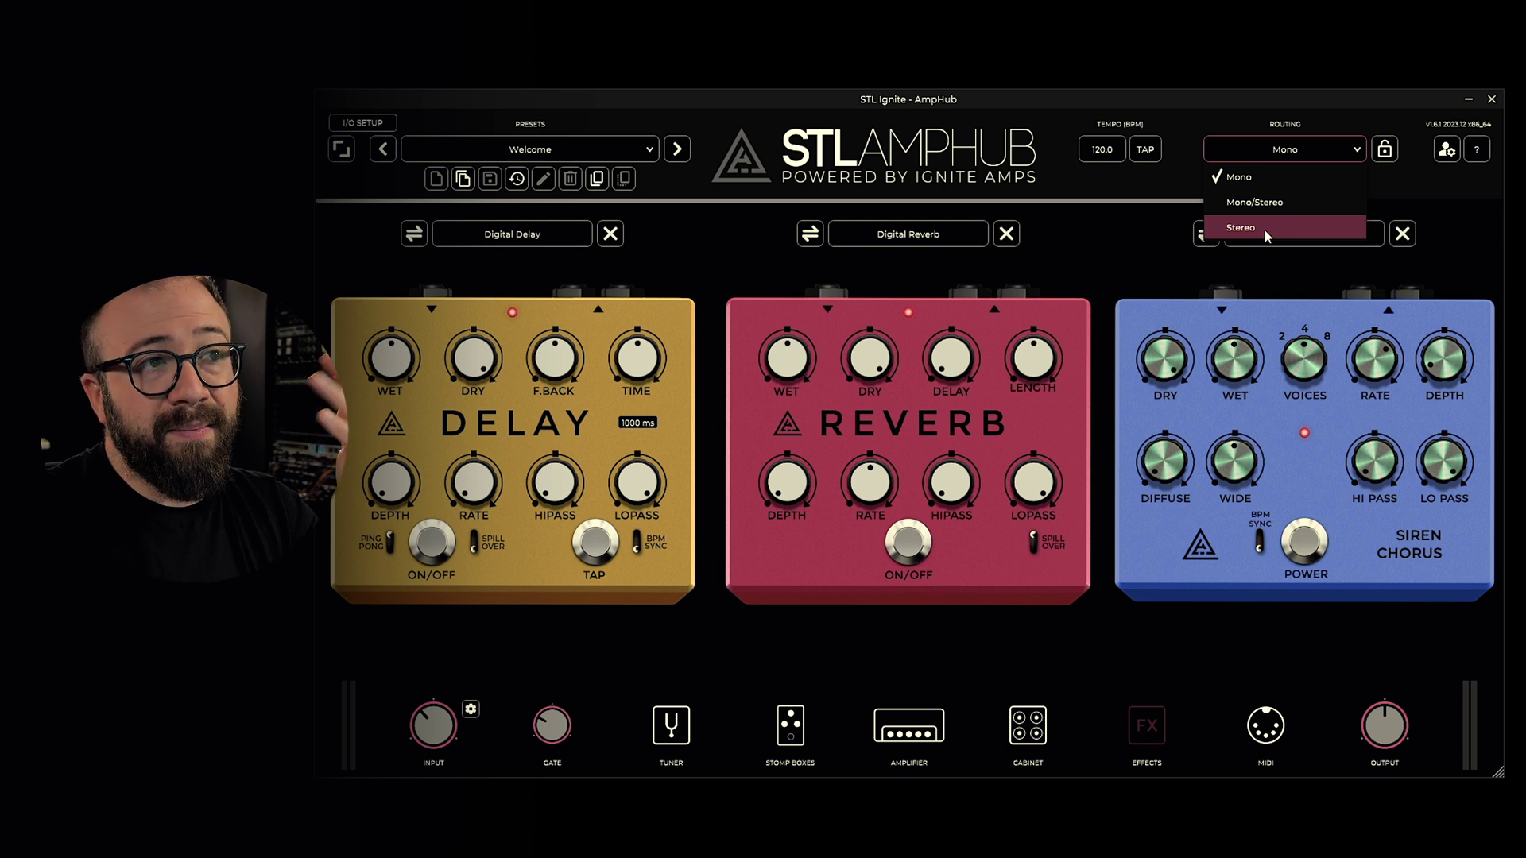
click(1251, 175)
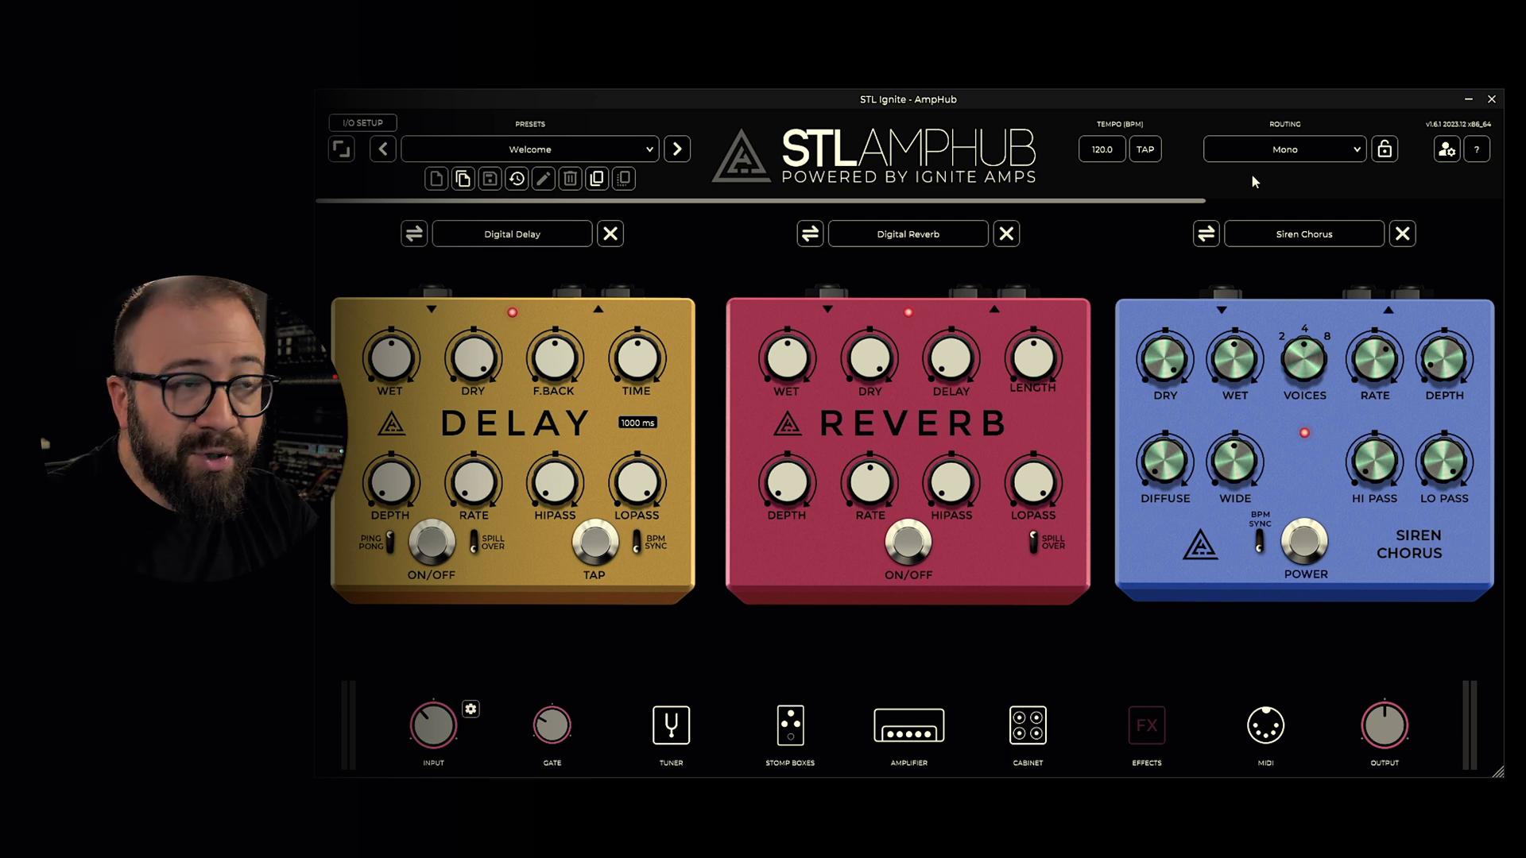
click(1268, 151)
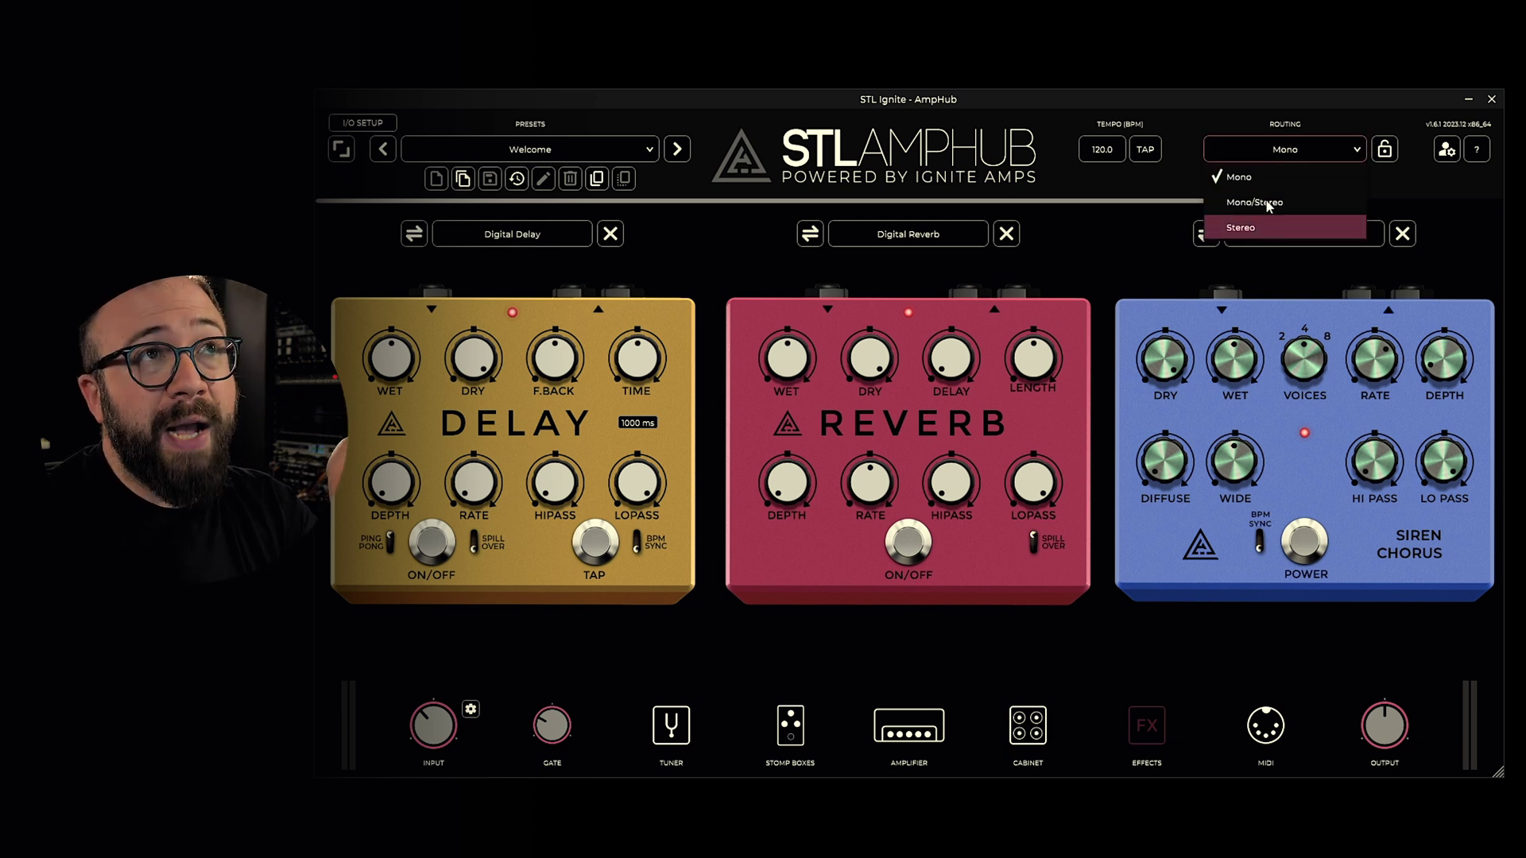
click(1270, 151)
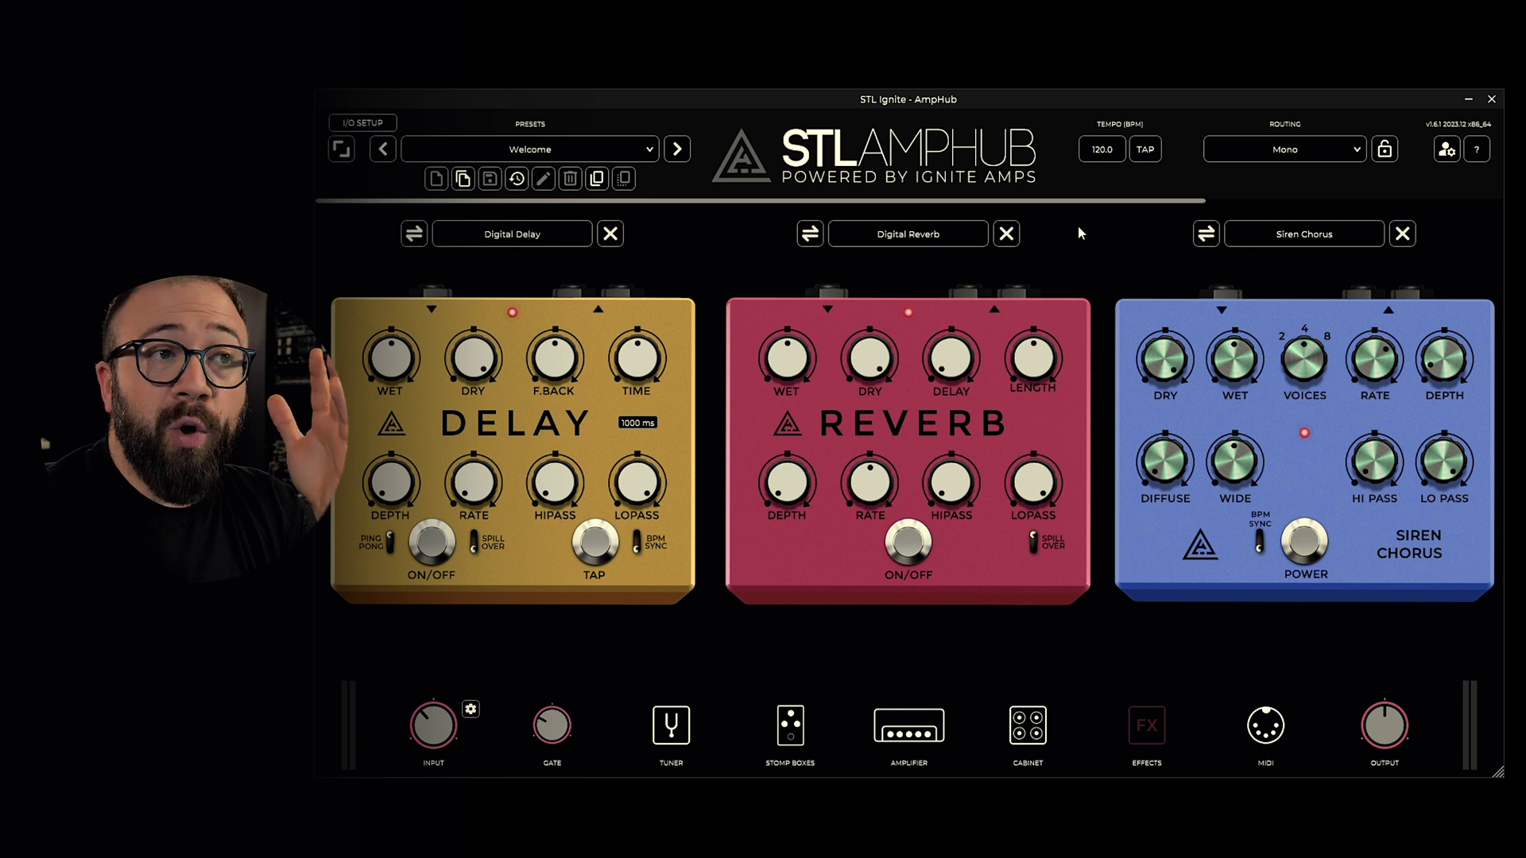
Step: Open the audio settings and review the active output channels around RayDAT ADAT 9 and RayDAT ADAT 10
click(380, 123)
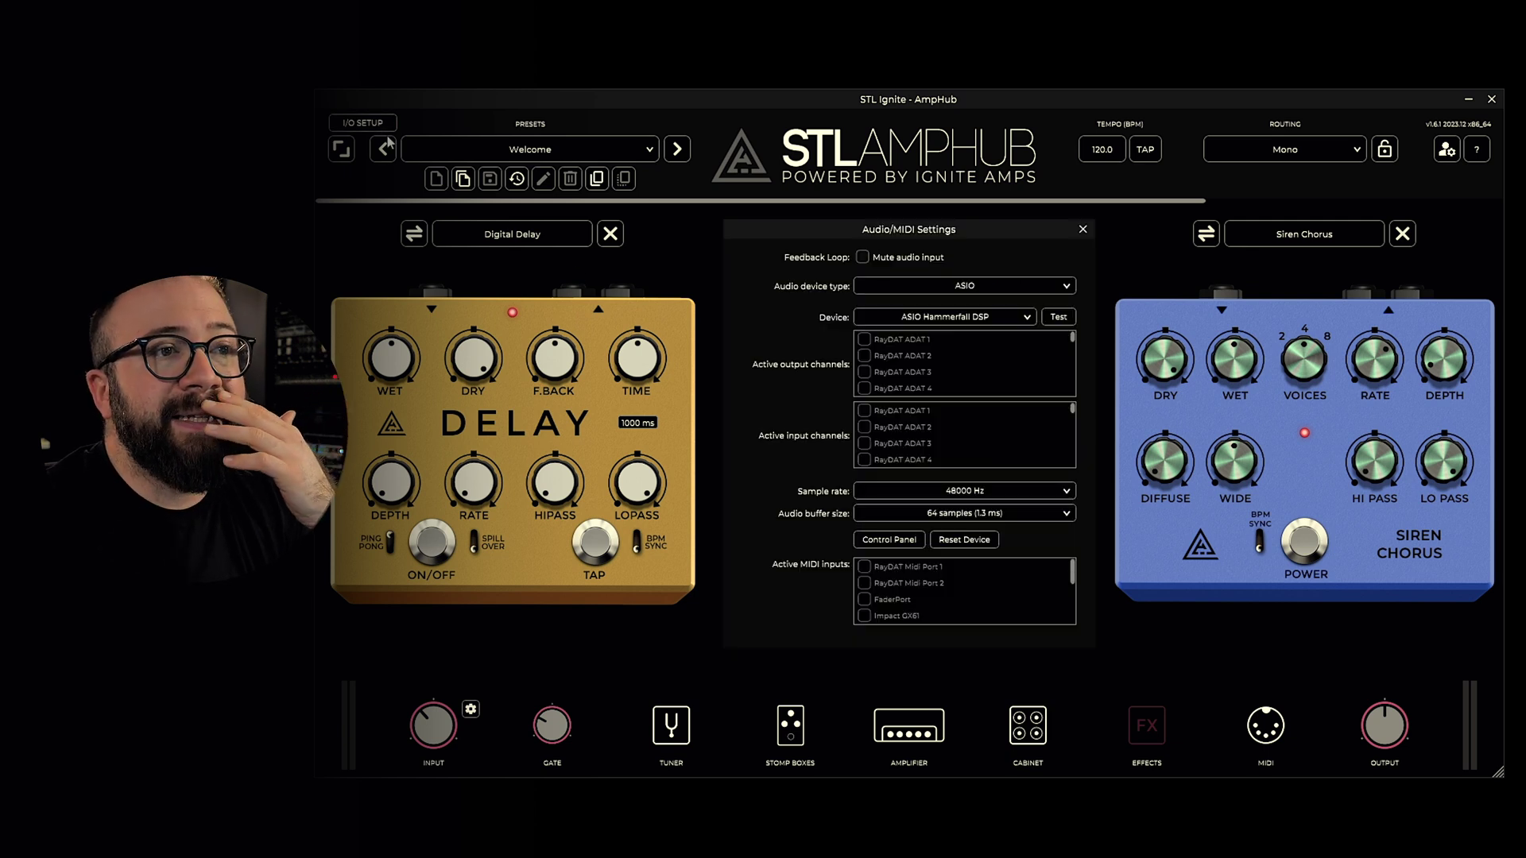
scroll(917, 367, down, 3)
click(918, 367)
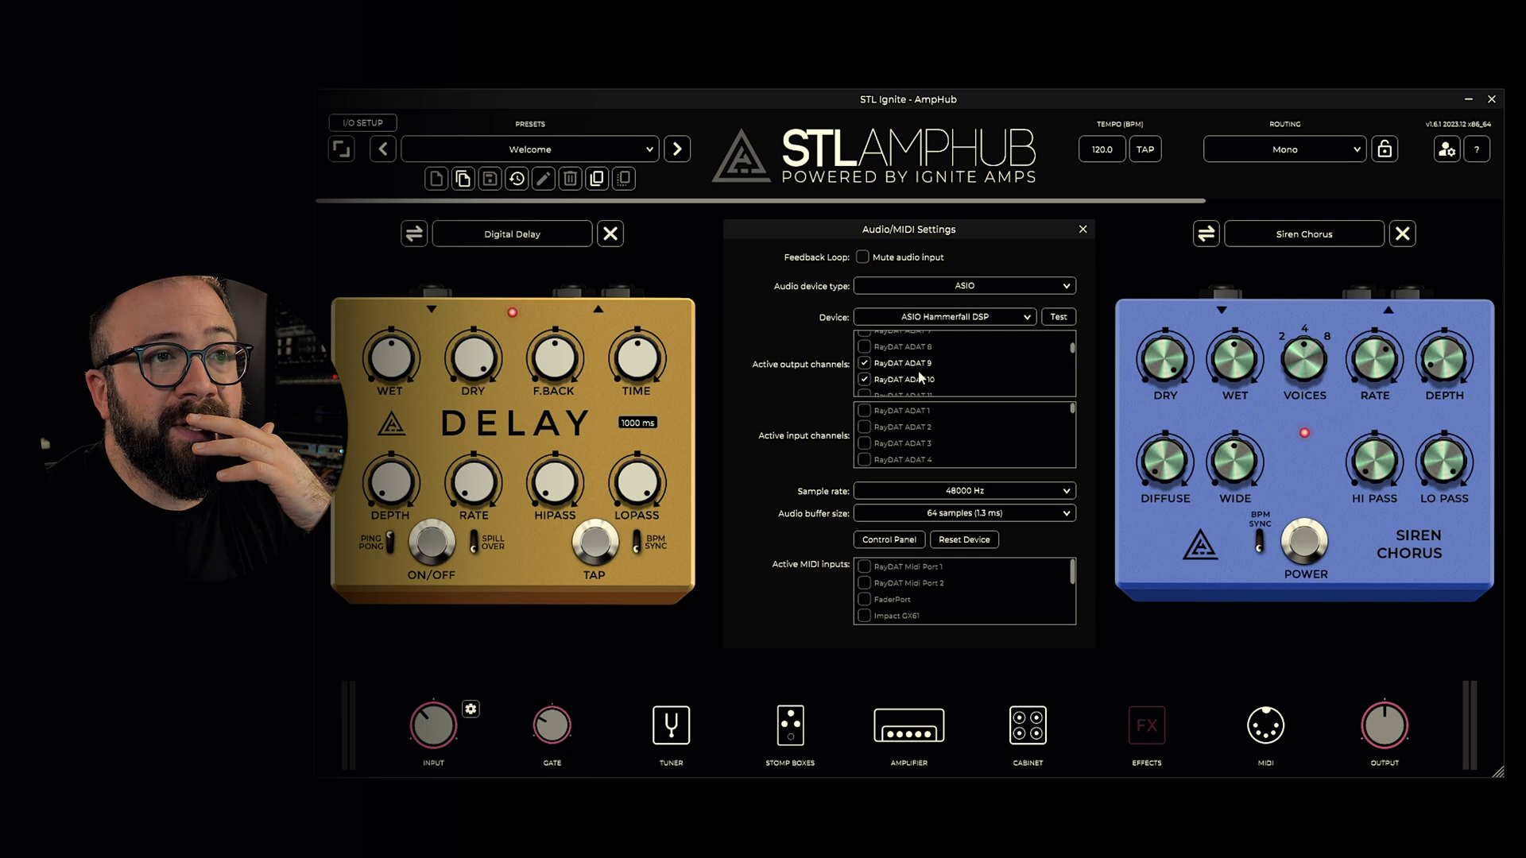
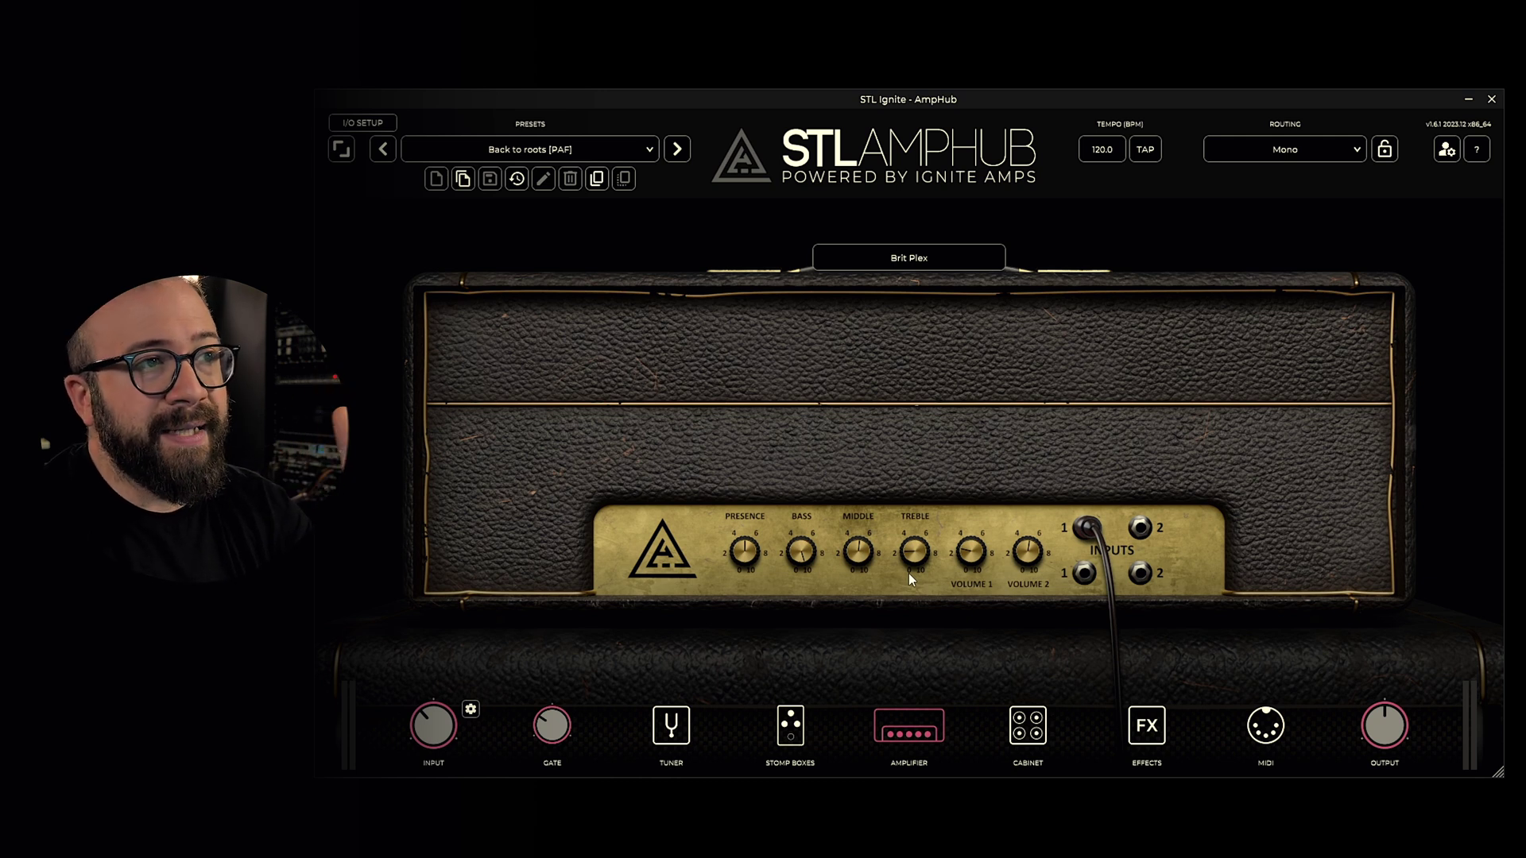
Step: Create a new preset bank named Test Bank
click(516, 151)
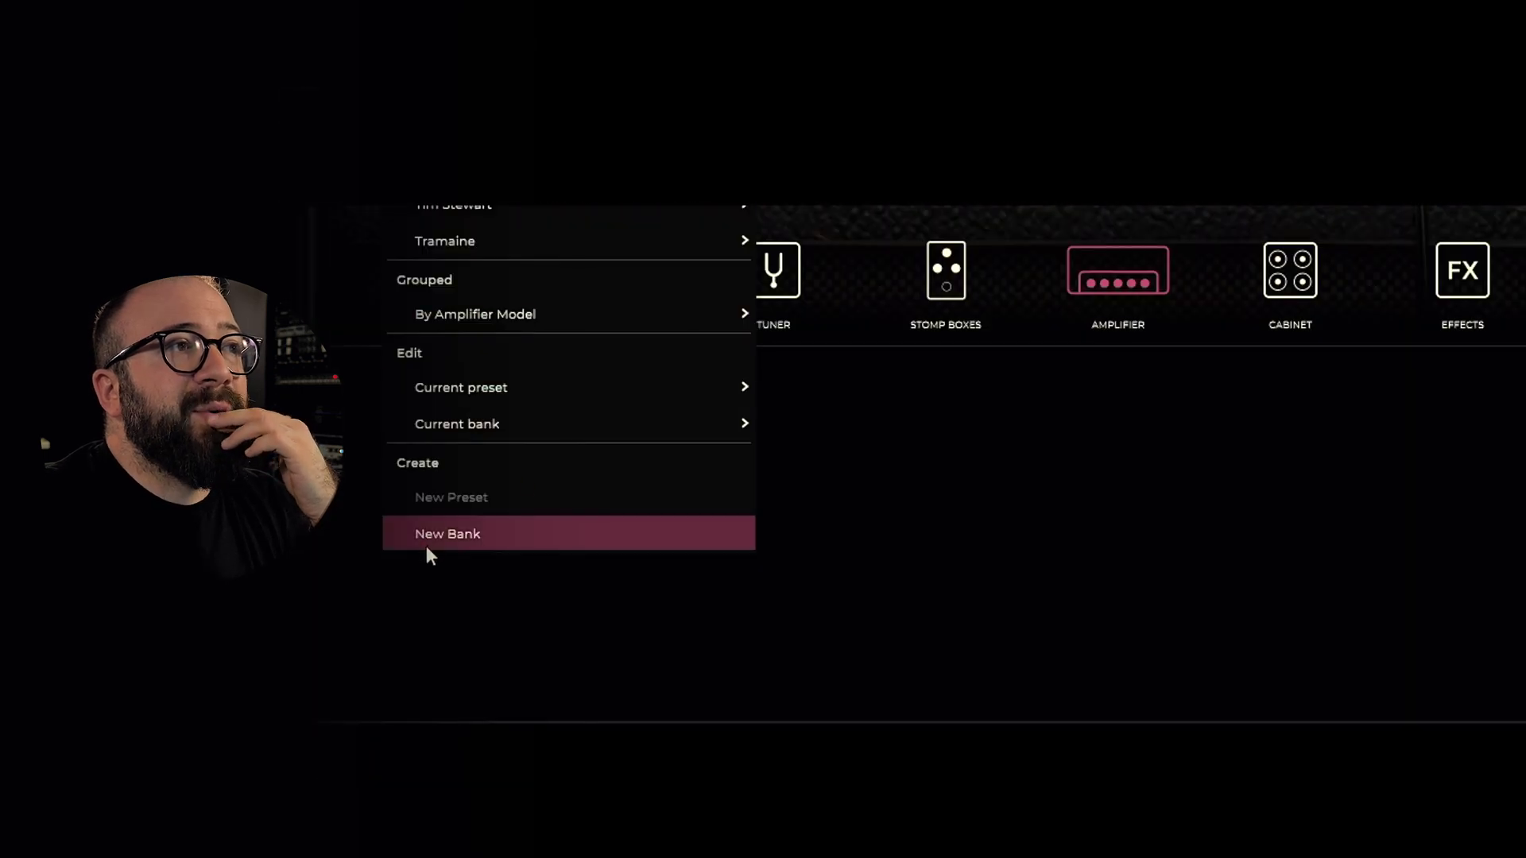
click(429, 541)
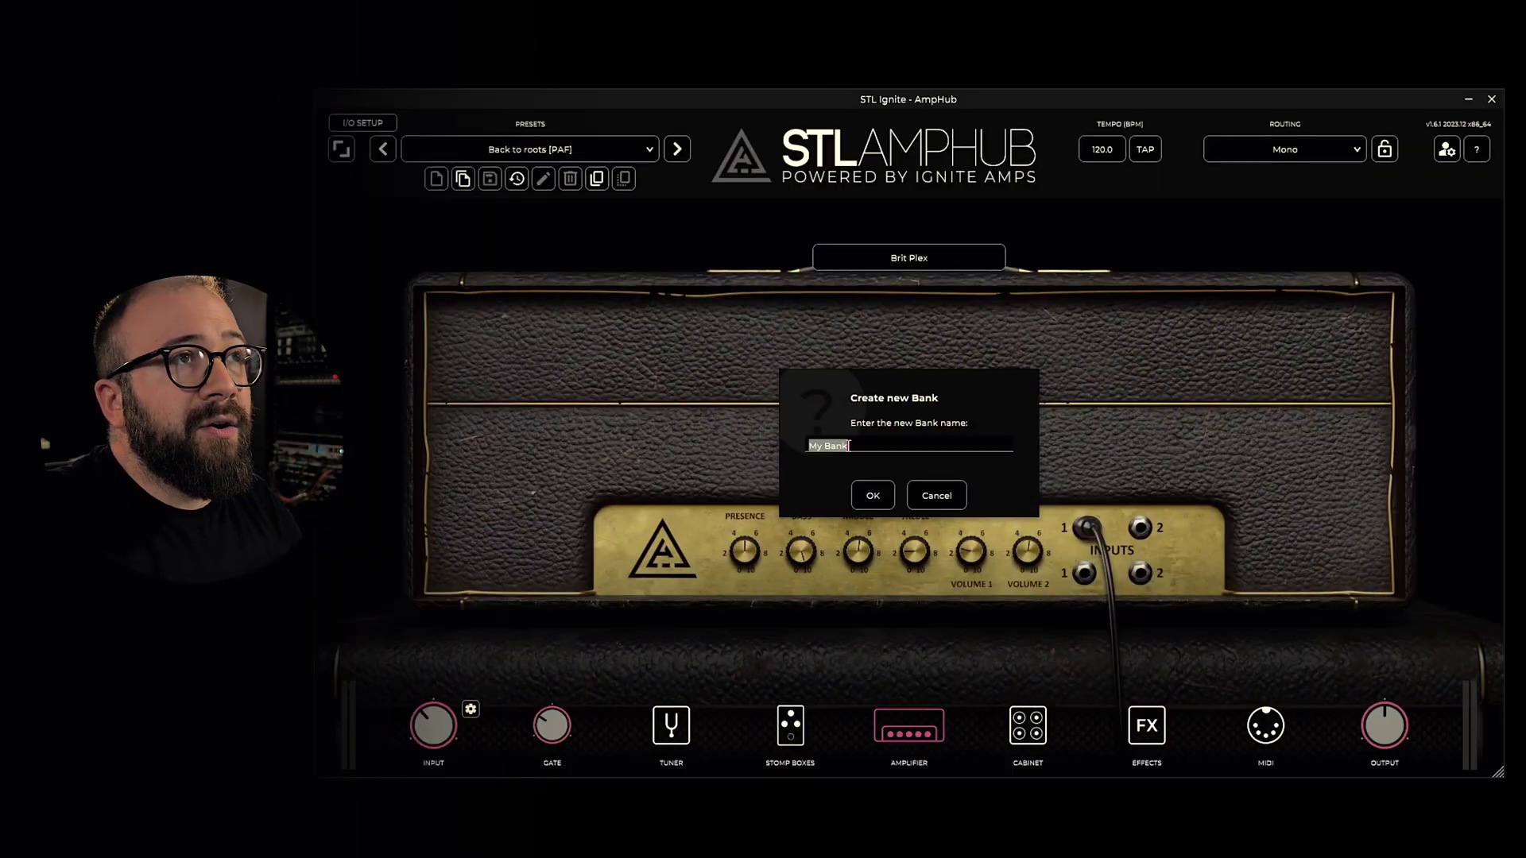
text(Test Bank)
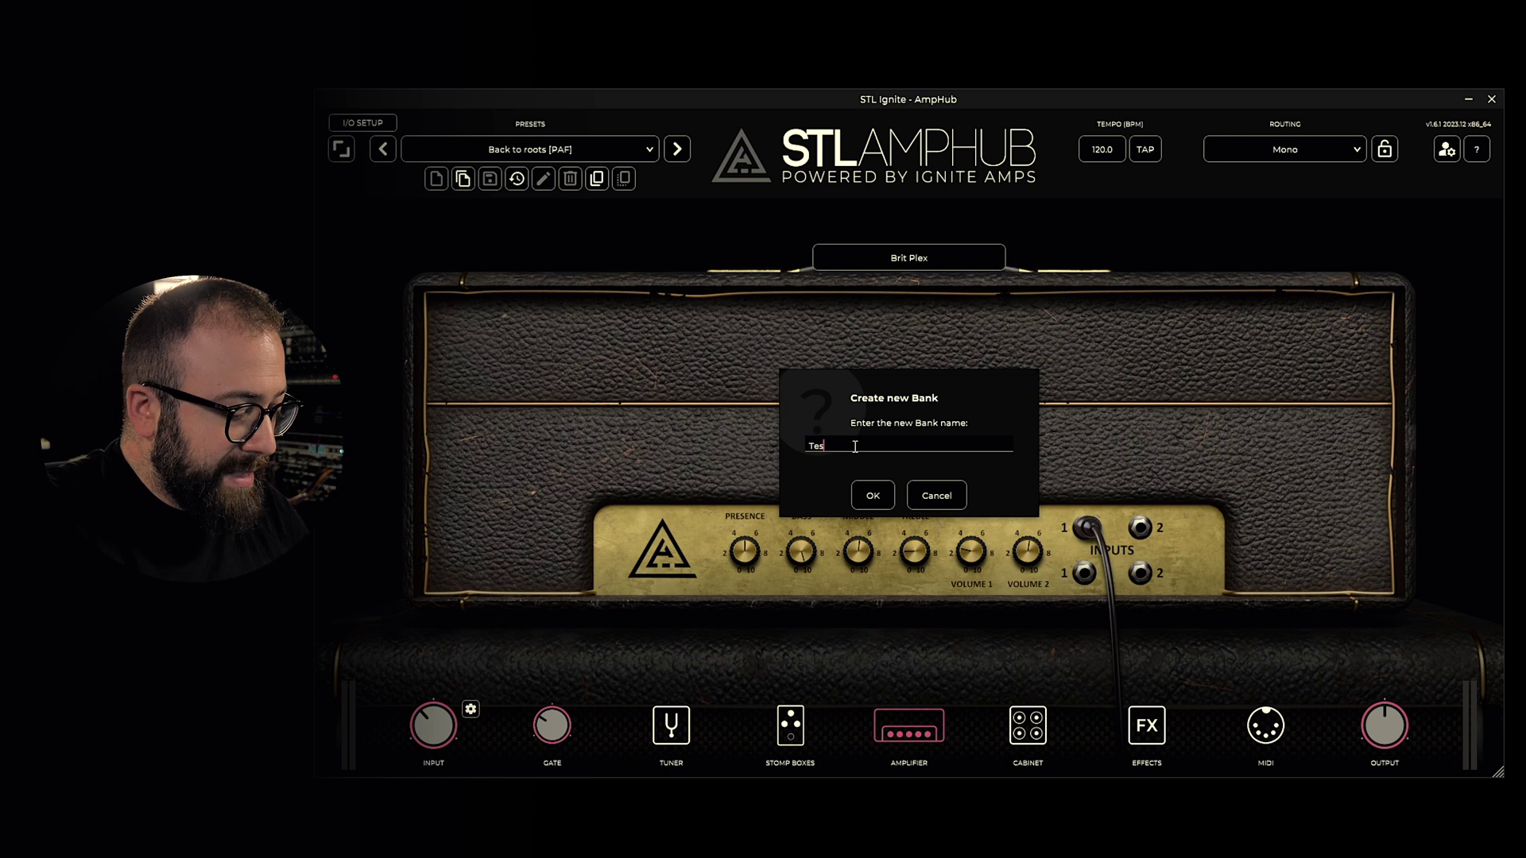
click(872, 495)
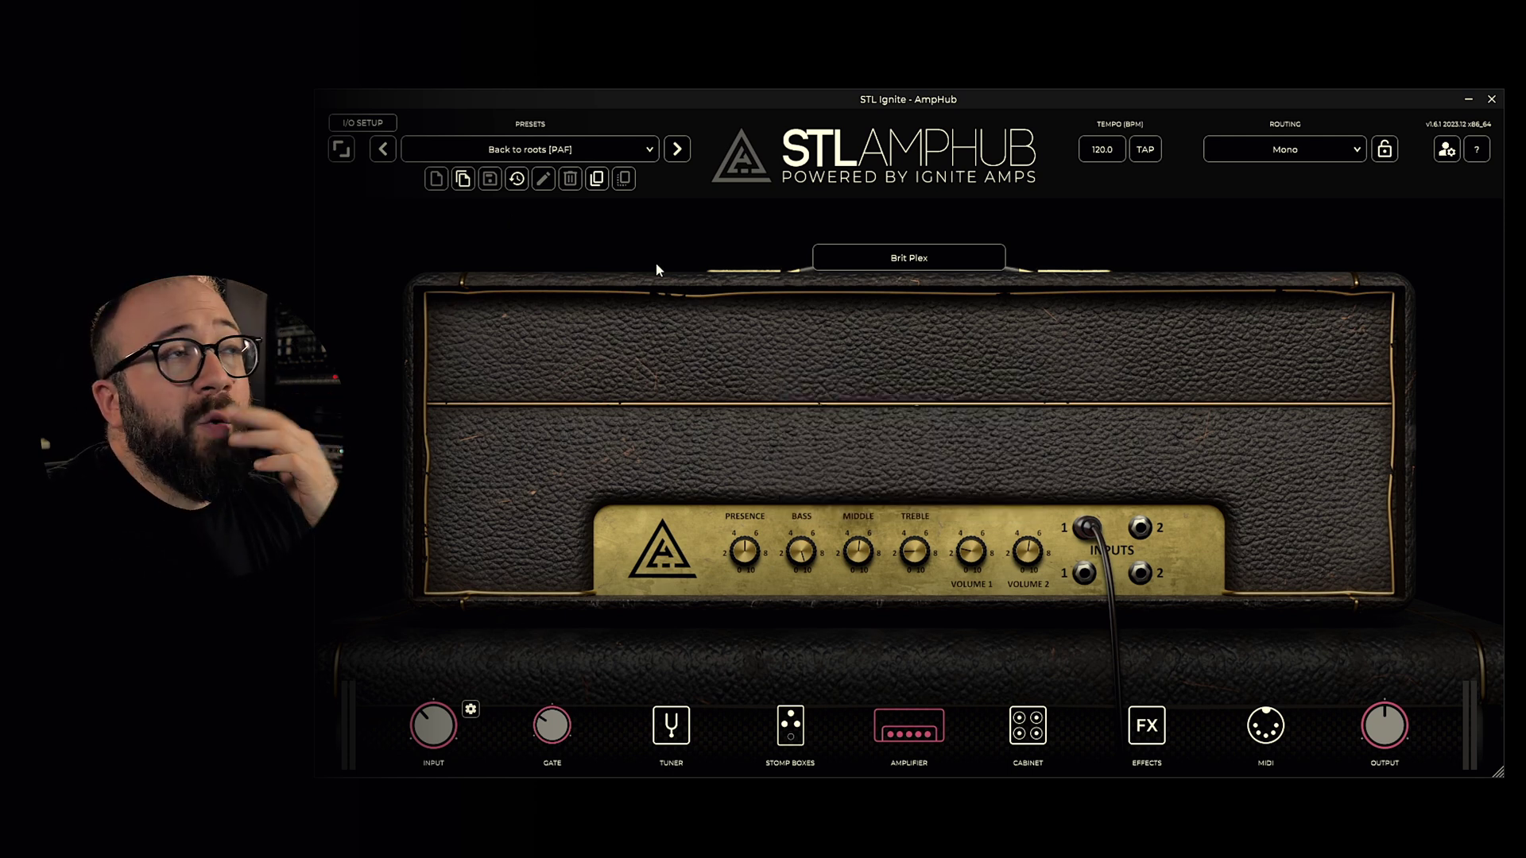
Step: Save a copy of the current Back to roots [PAF] preset into Test Bank under the name Test Preset
click(462, 181)
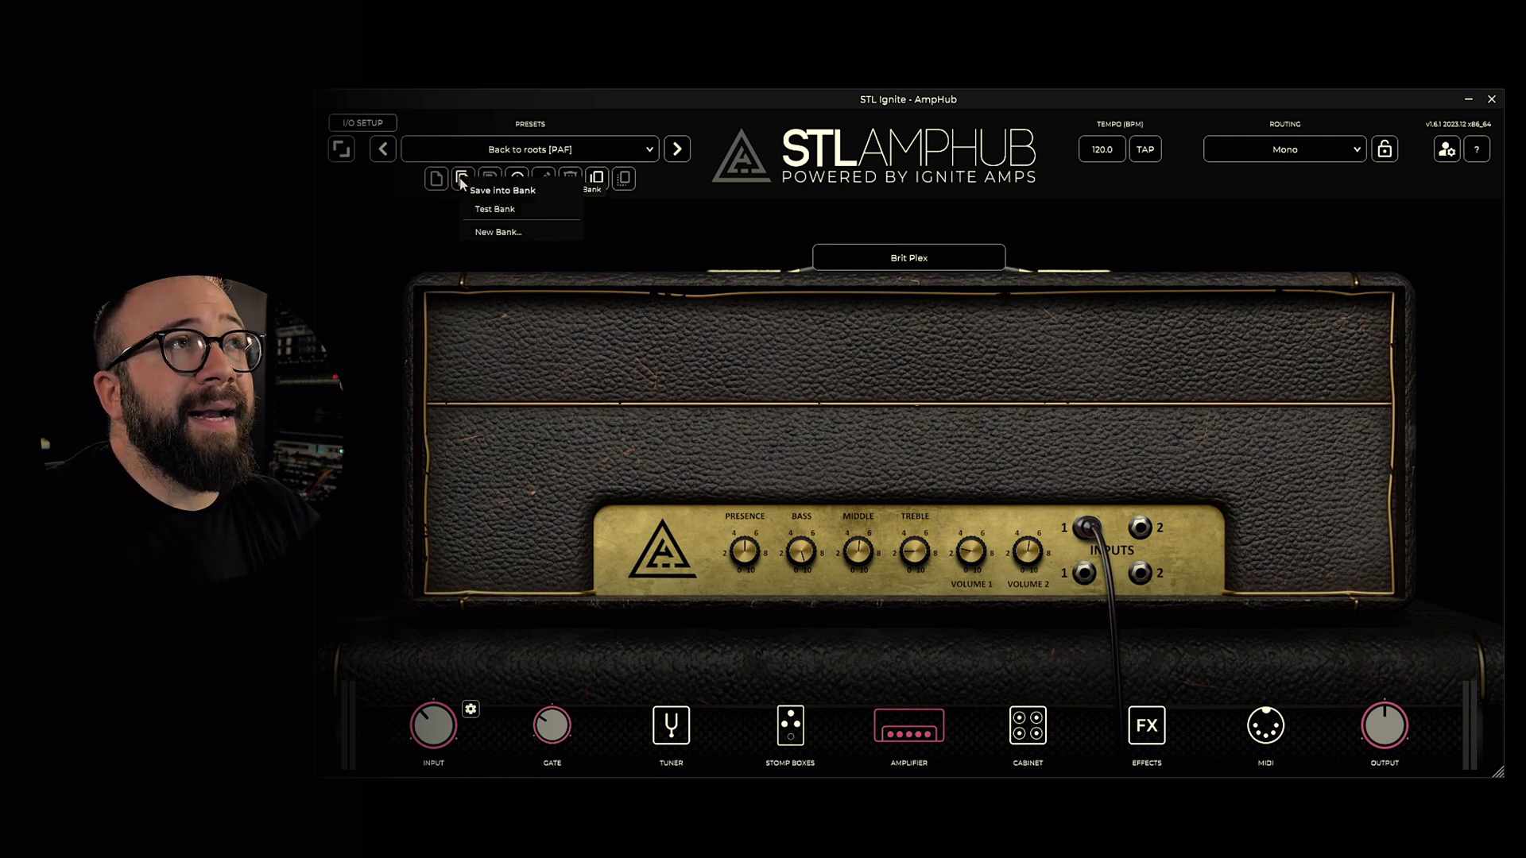
click(499, 211)
click(906, 443)
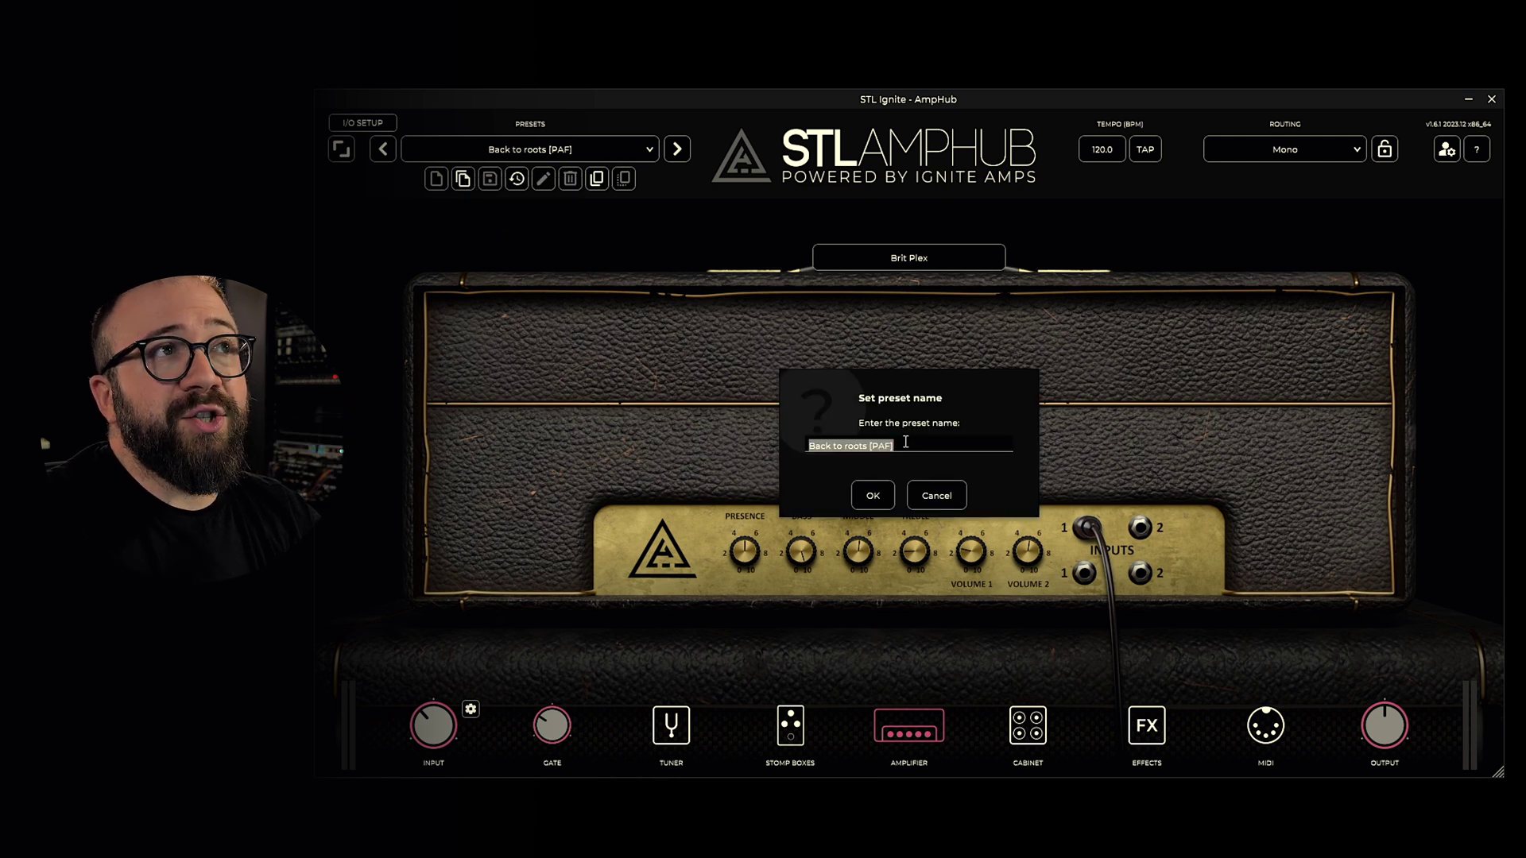
text(Test Preset)
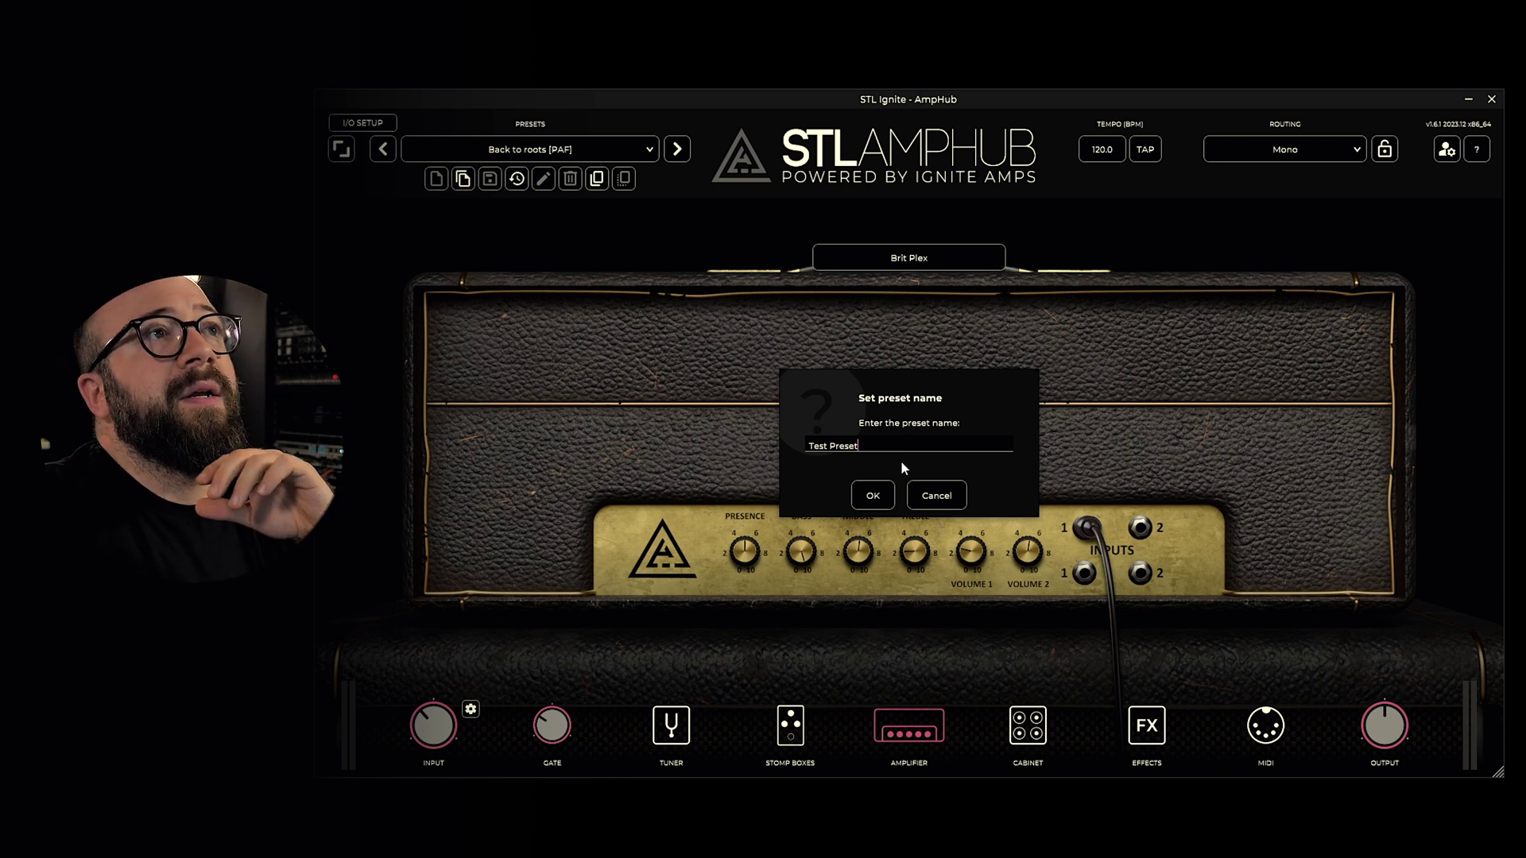
click(872, 495)
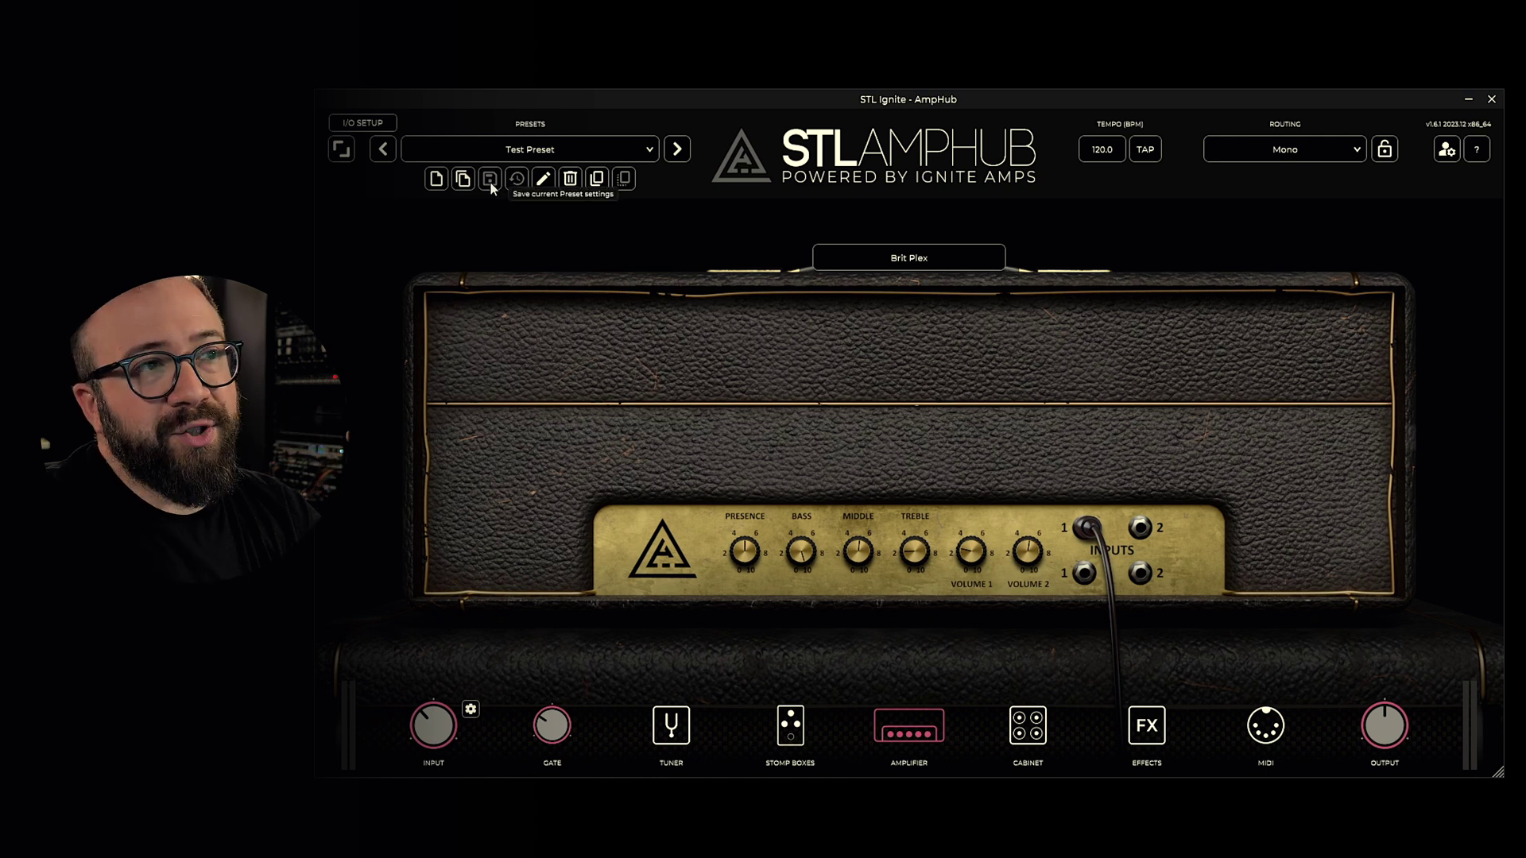
Step: Create another preset in the same bank and name it New Preset 2
click(437, 180)
double_click(889, 446)
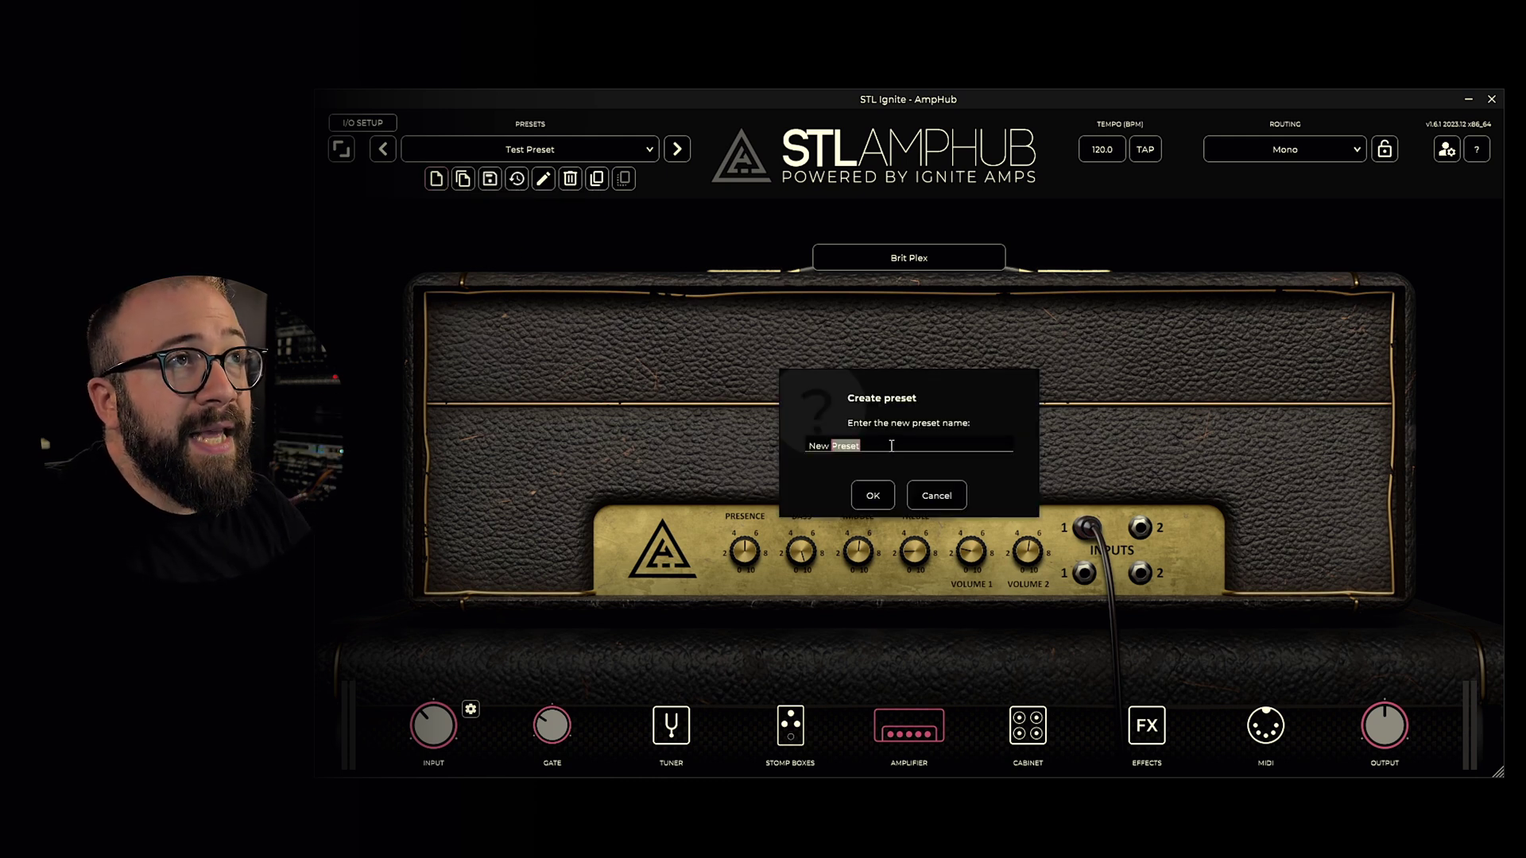
click(891, 446)
text(2)
click(869, 492)
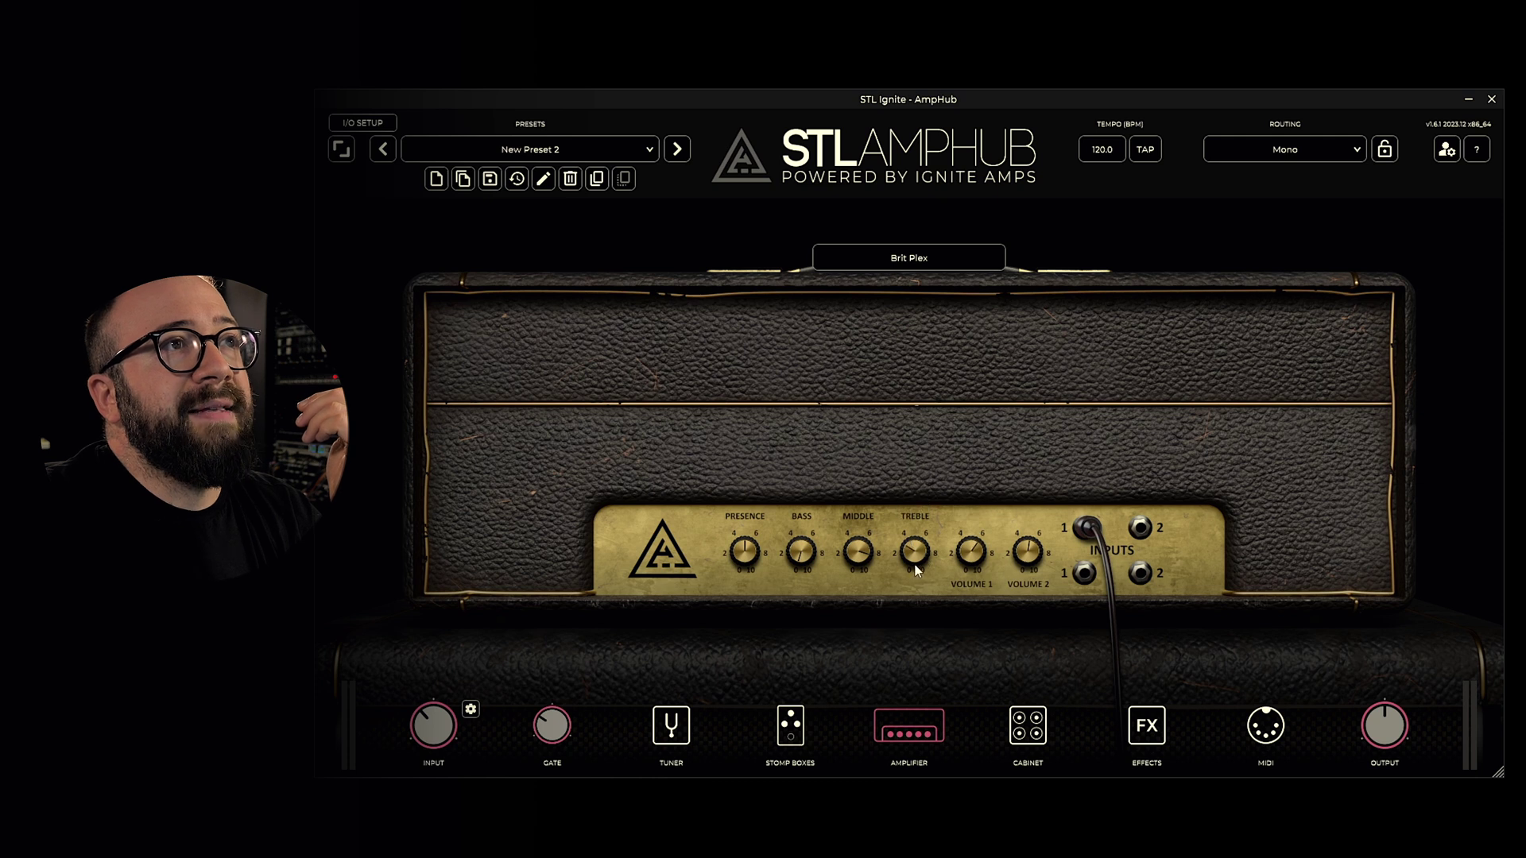
Step: Restore the saved settings of New Preset 2, and view its rename option without changing the name
click(515, 179)
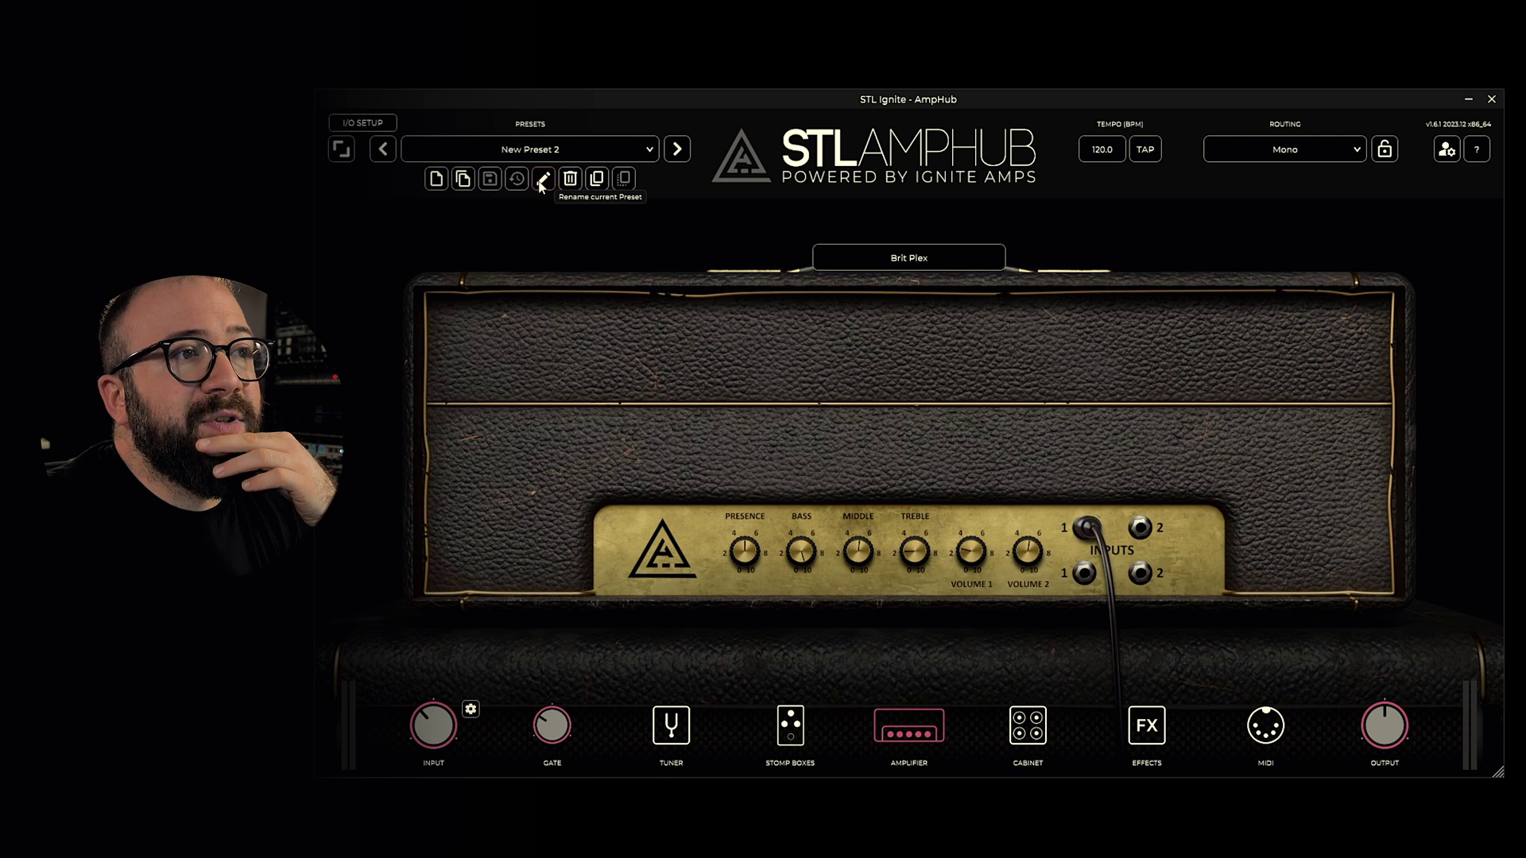
click(541, 180)
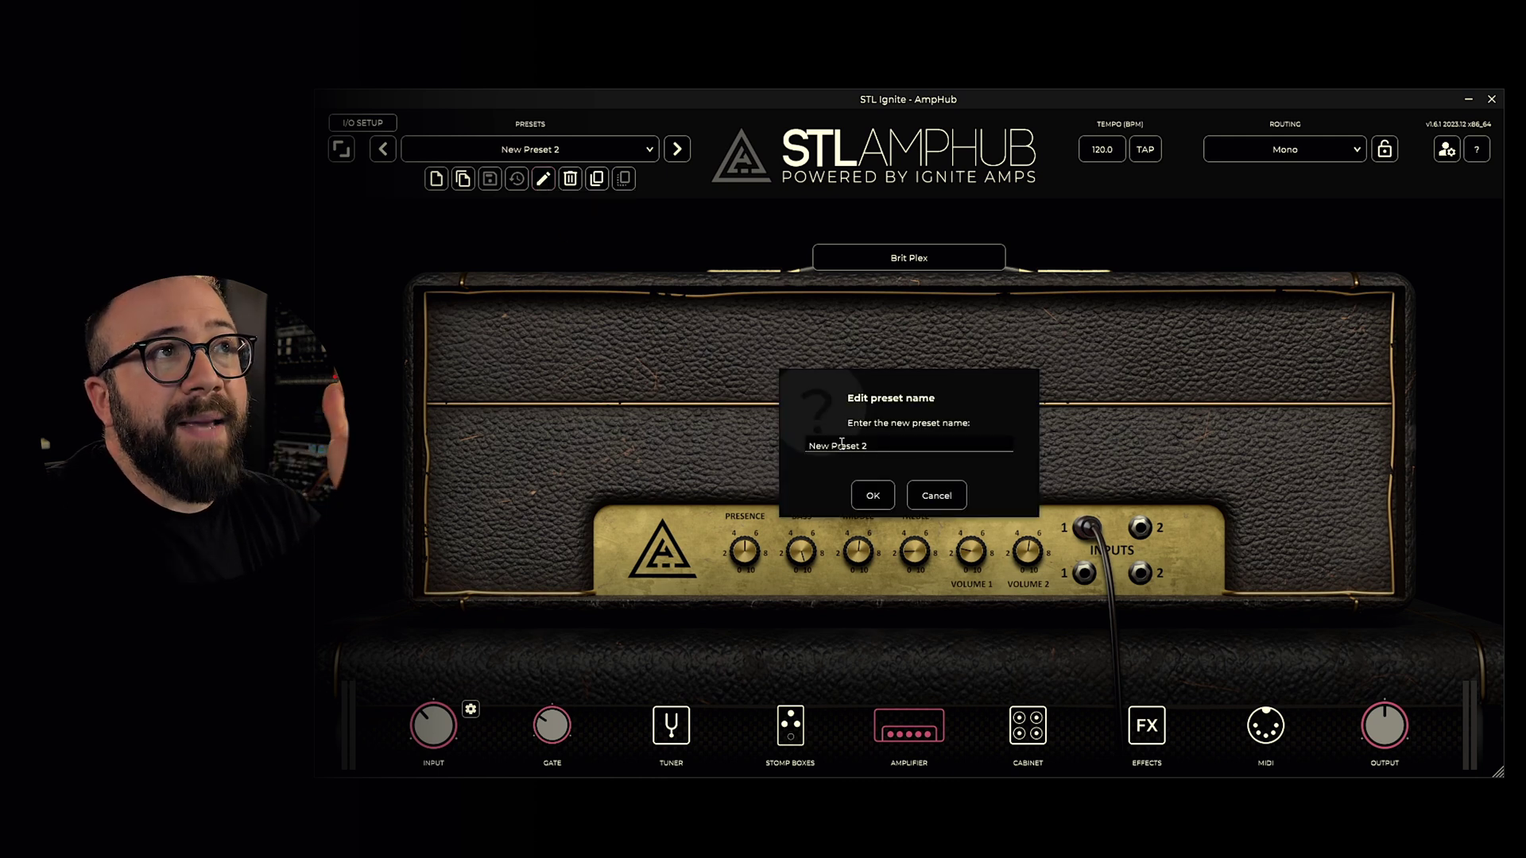
click(931, 500)
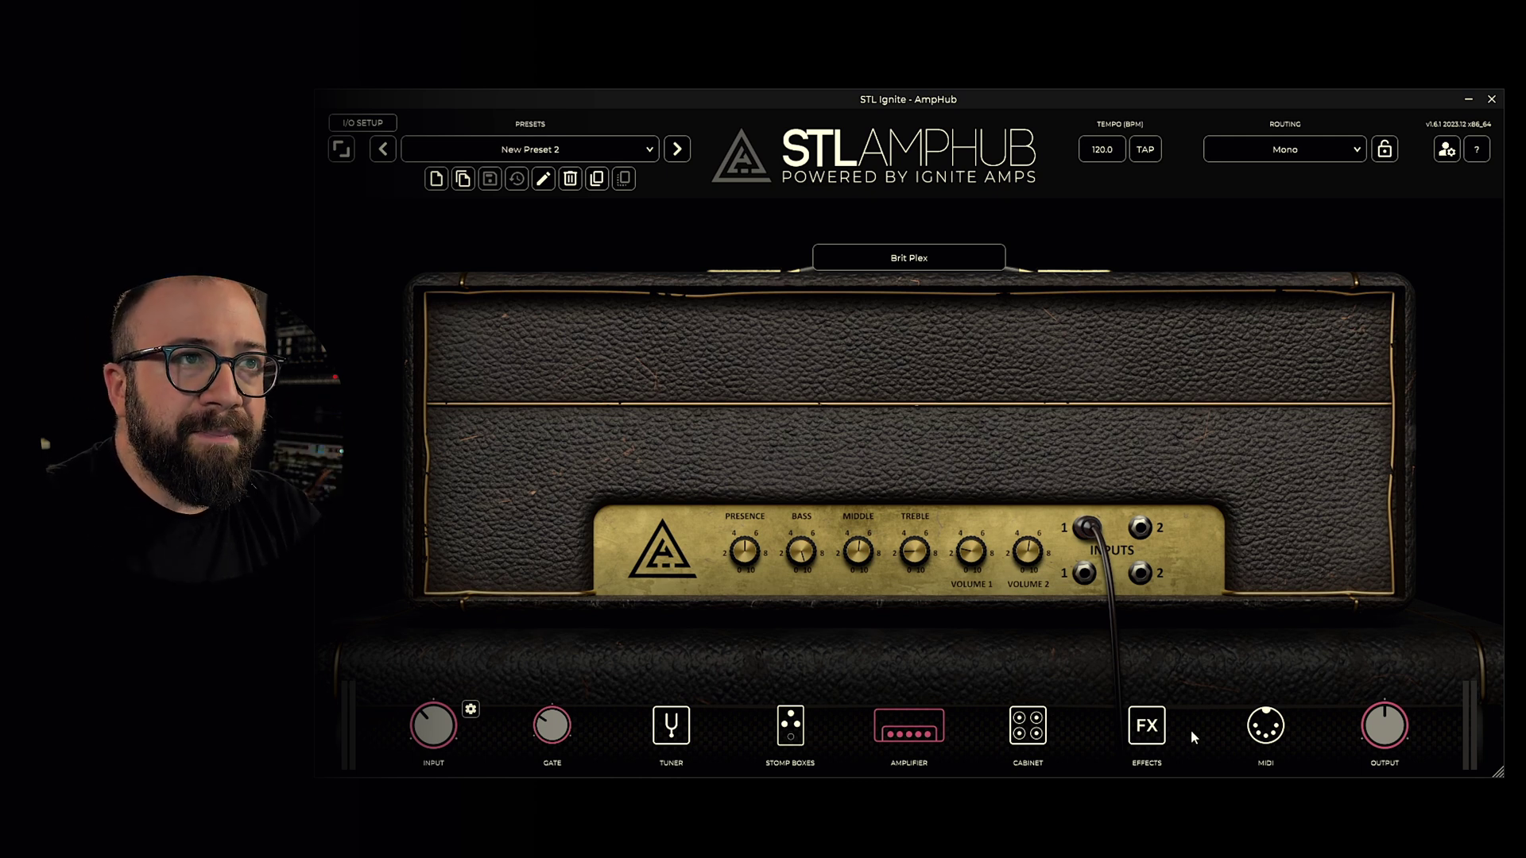
Step: Open the MIDI settings showing the global bindings
click(1259, 730)
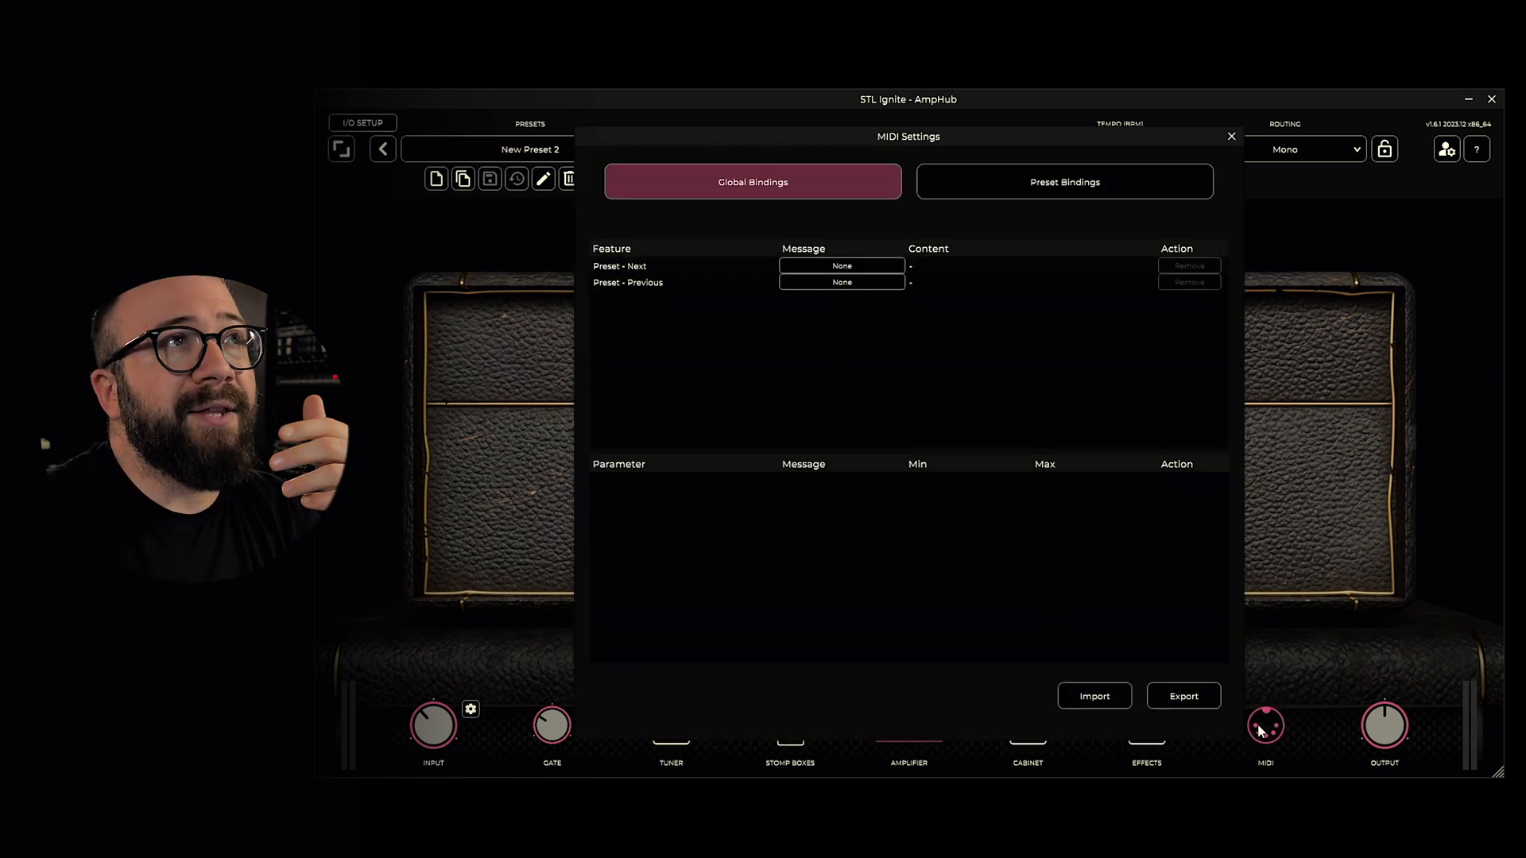